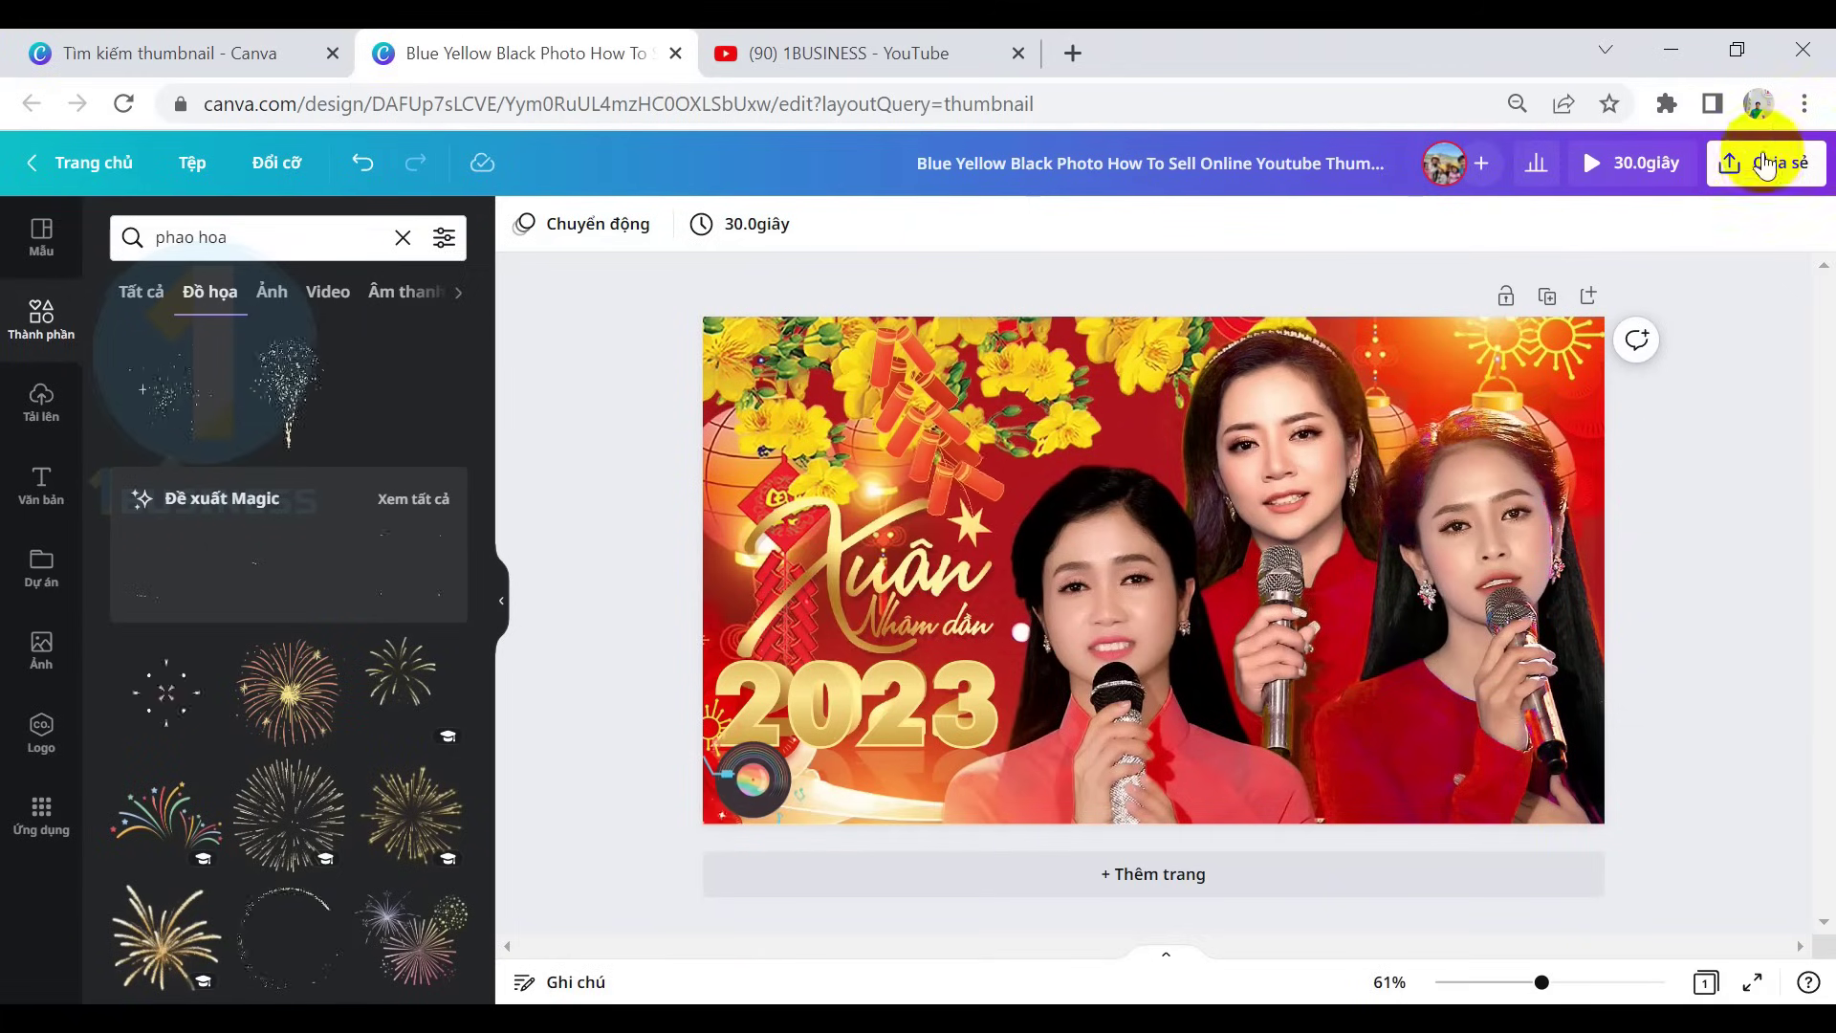
# Download the thumbnail design as an MP4 video.
pyautogui.click(1760, 163)
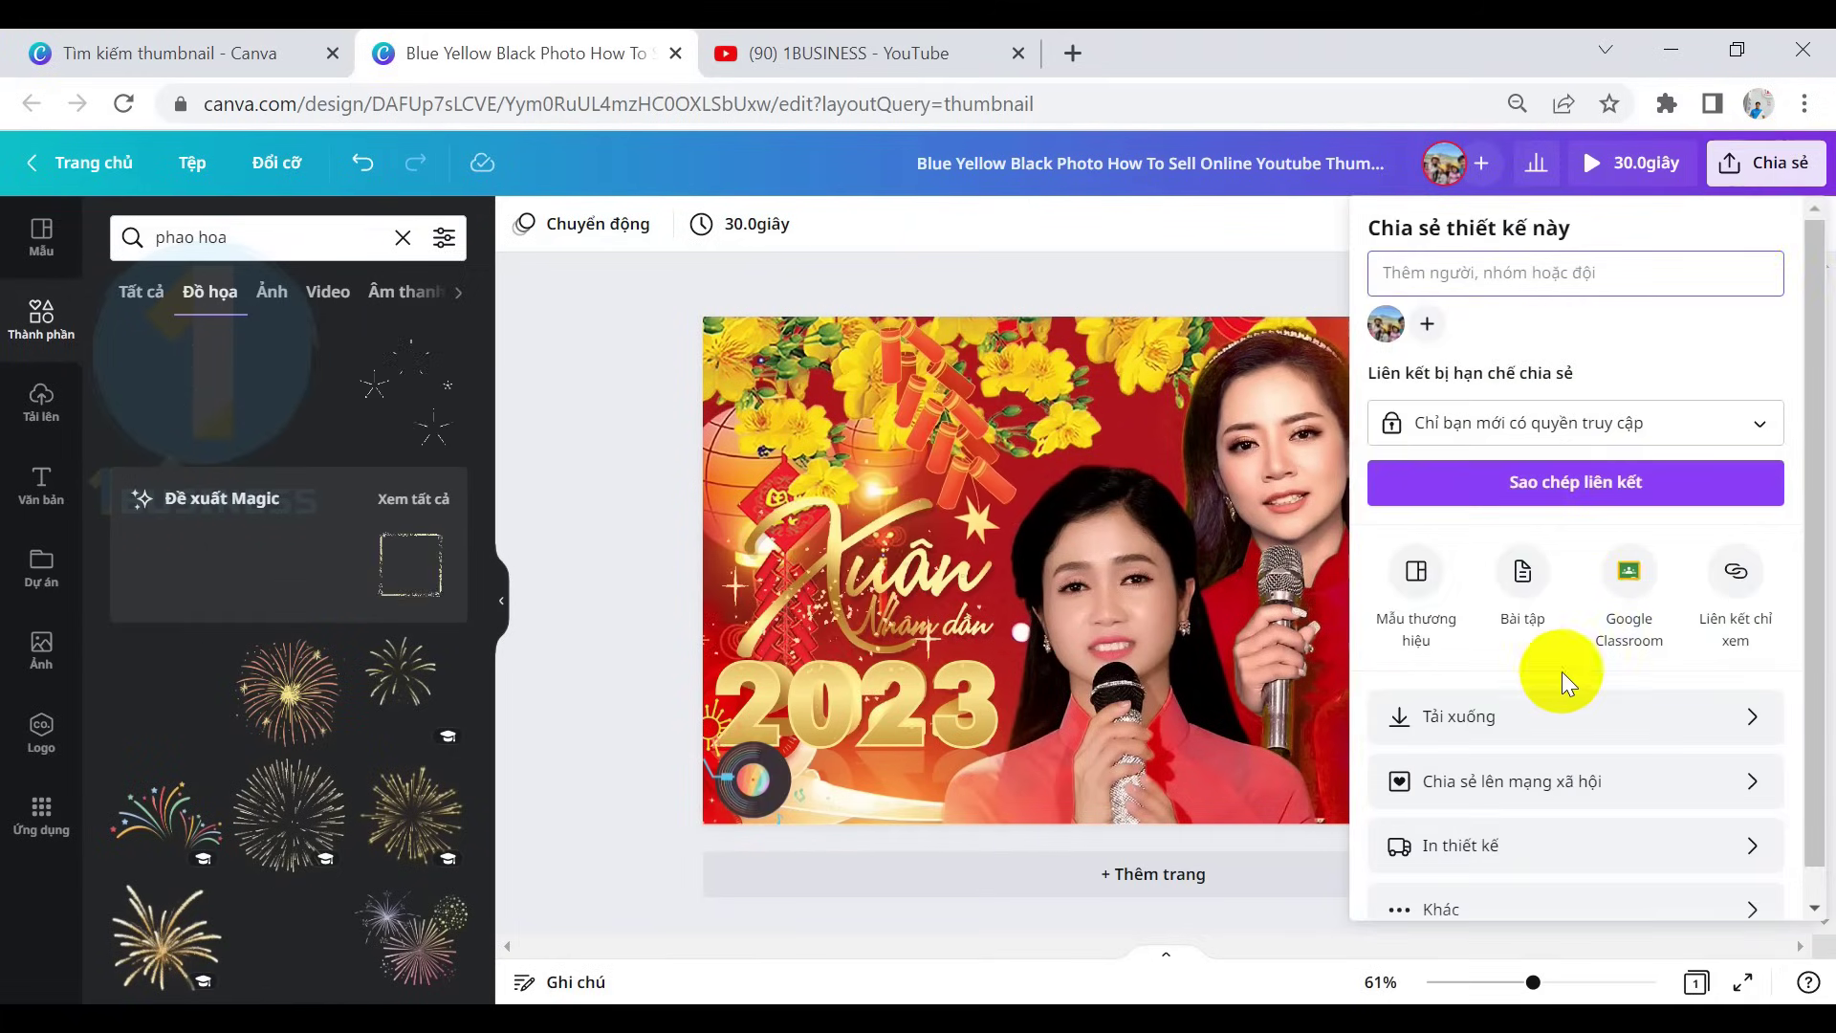
pyautogui.click(1529, 719)
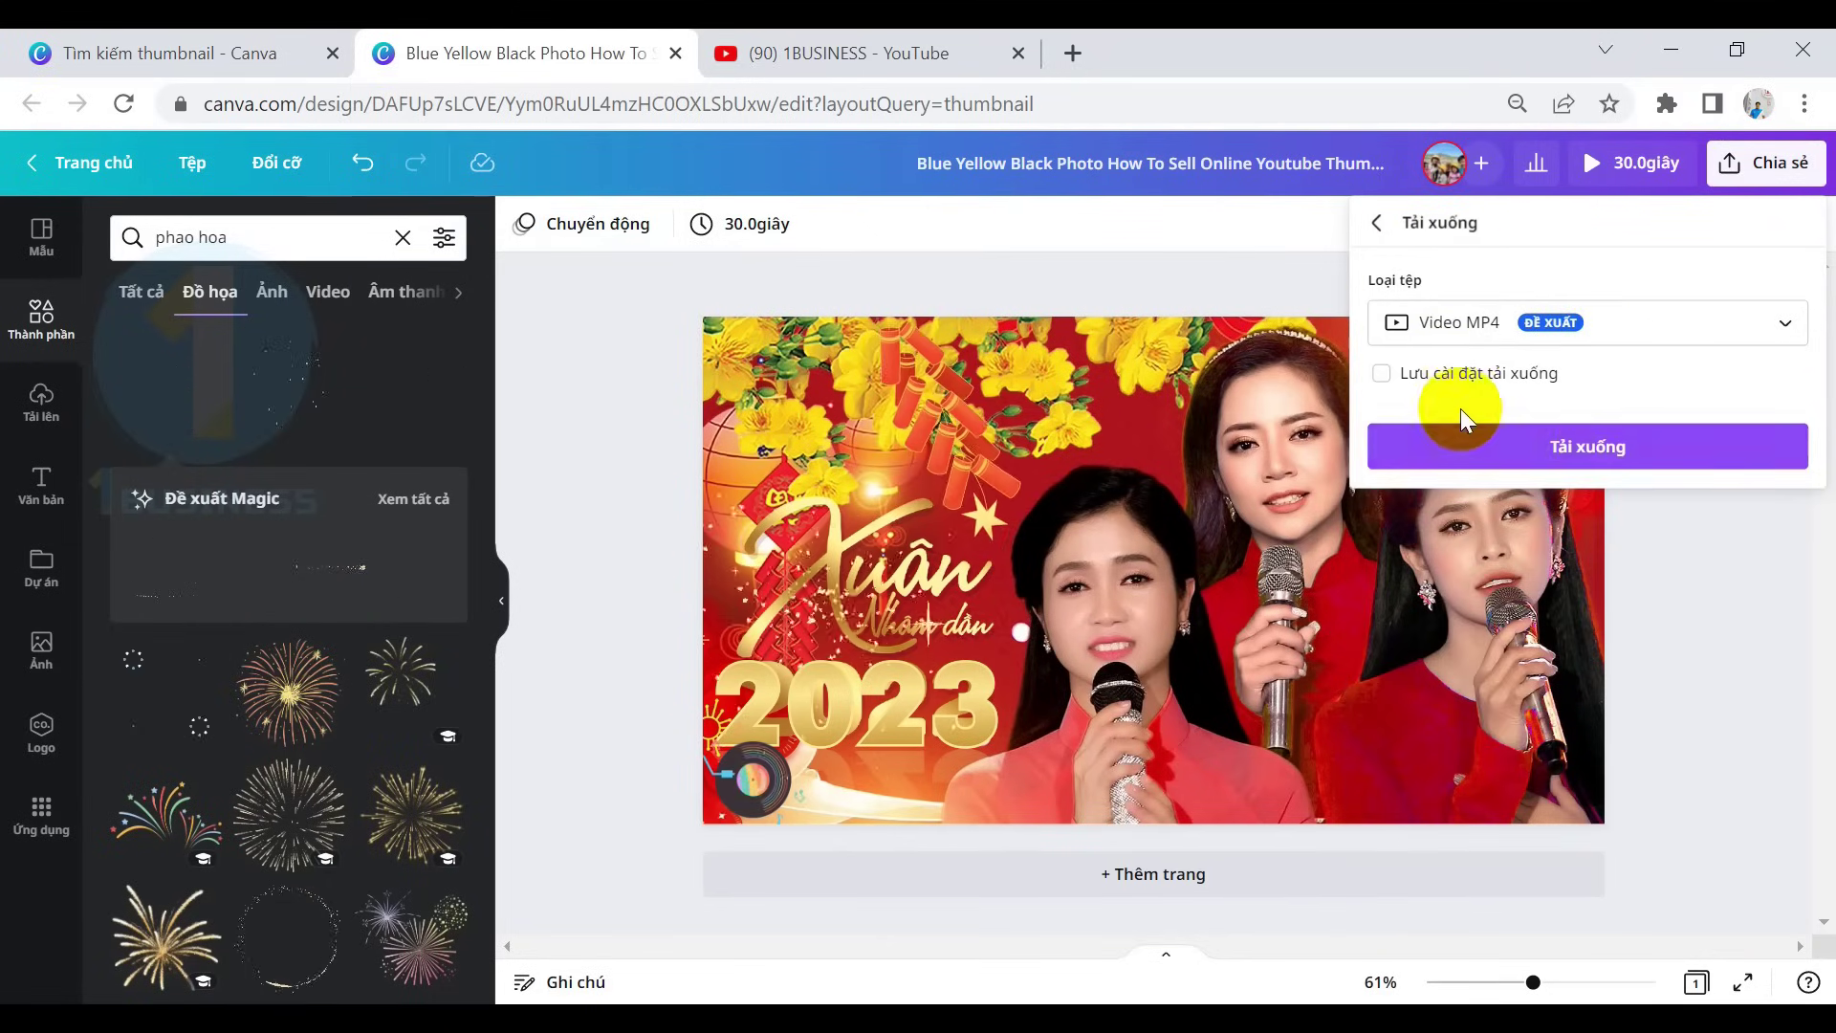
pyautogui.click(1598, 464)
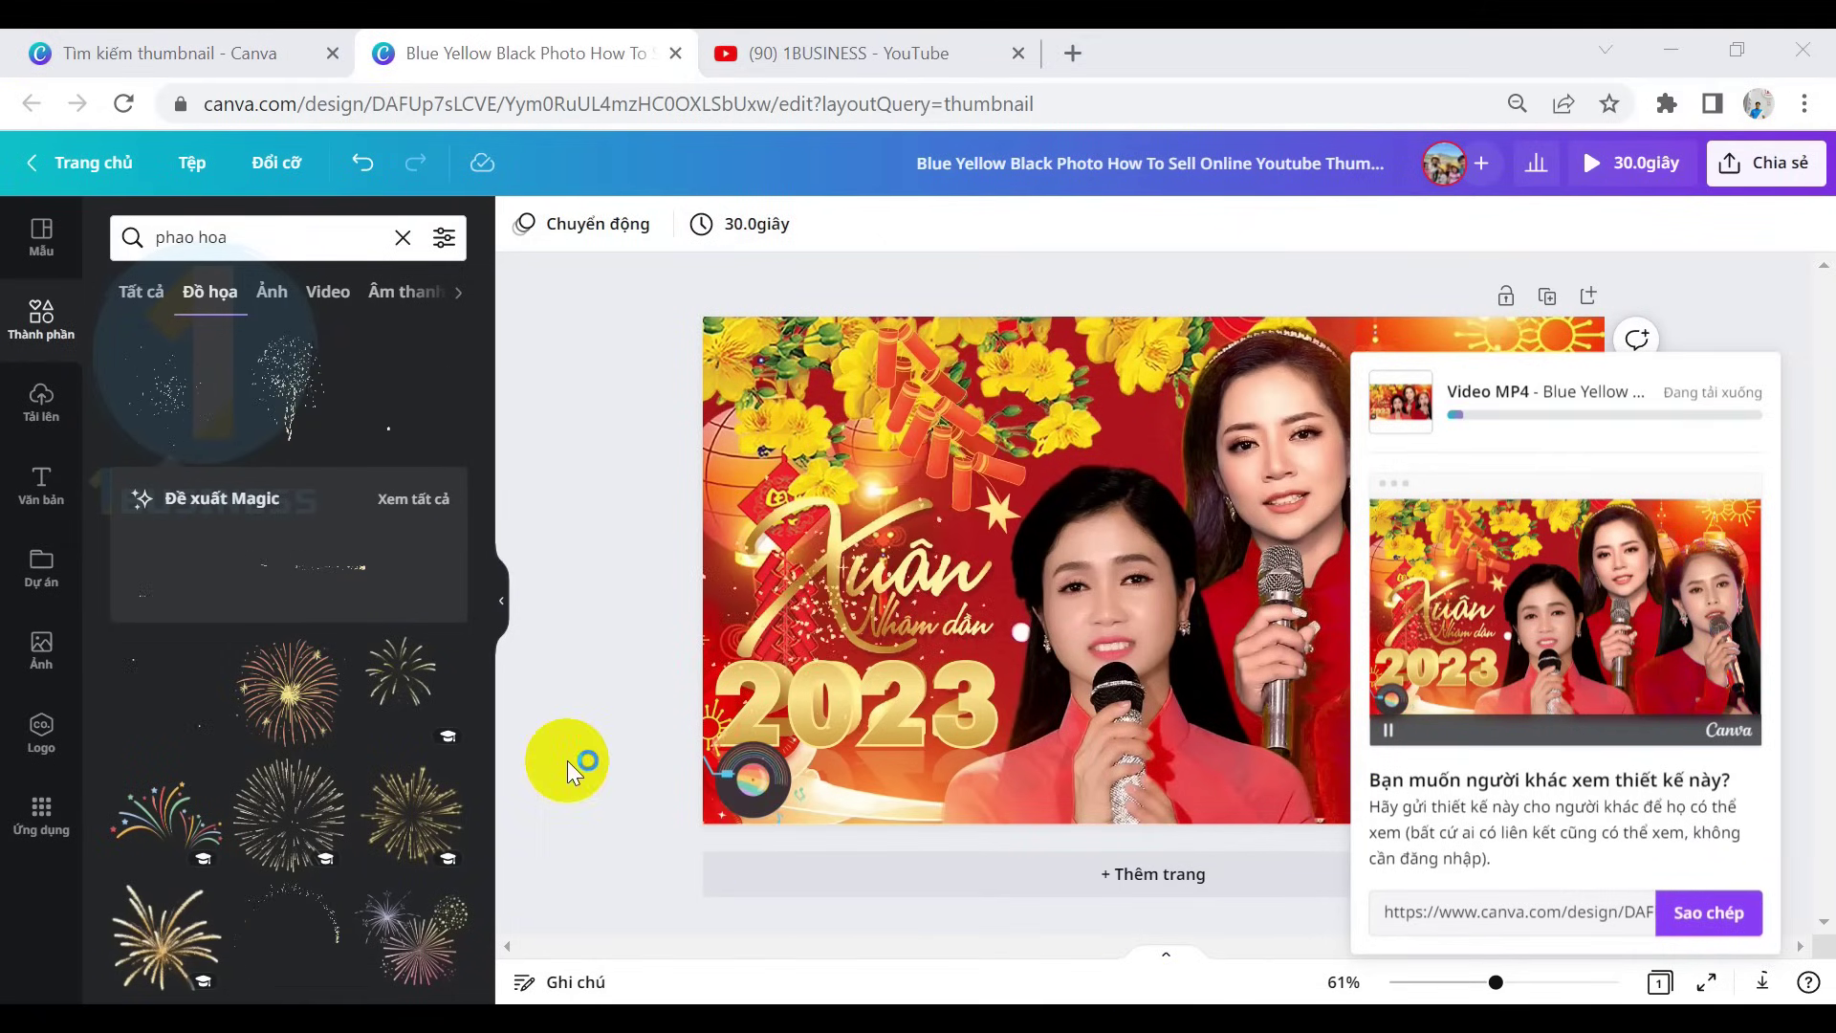
# Switch to the 1BUSINESS YouTube channel and look through its uploaded videos.
pyautogui.click(878, 44)
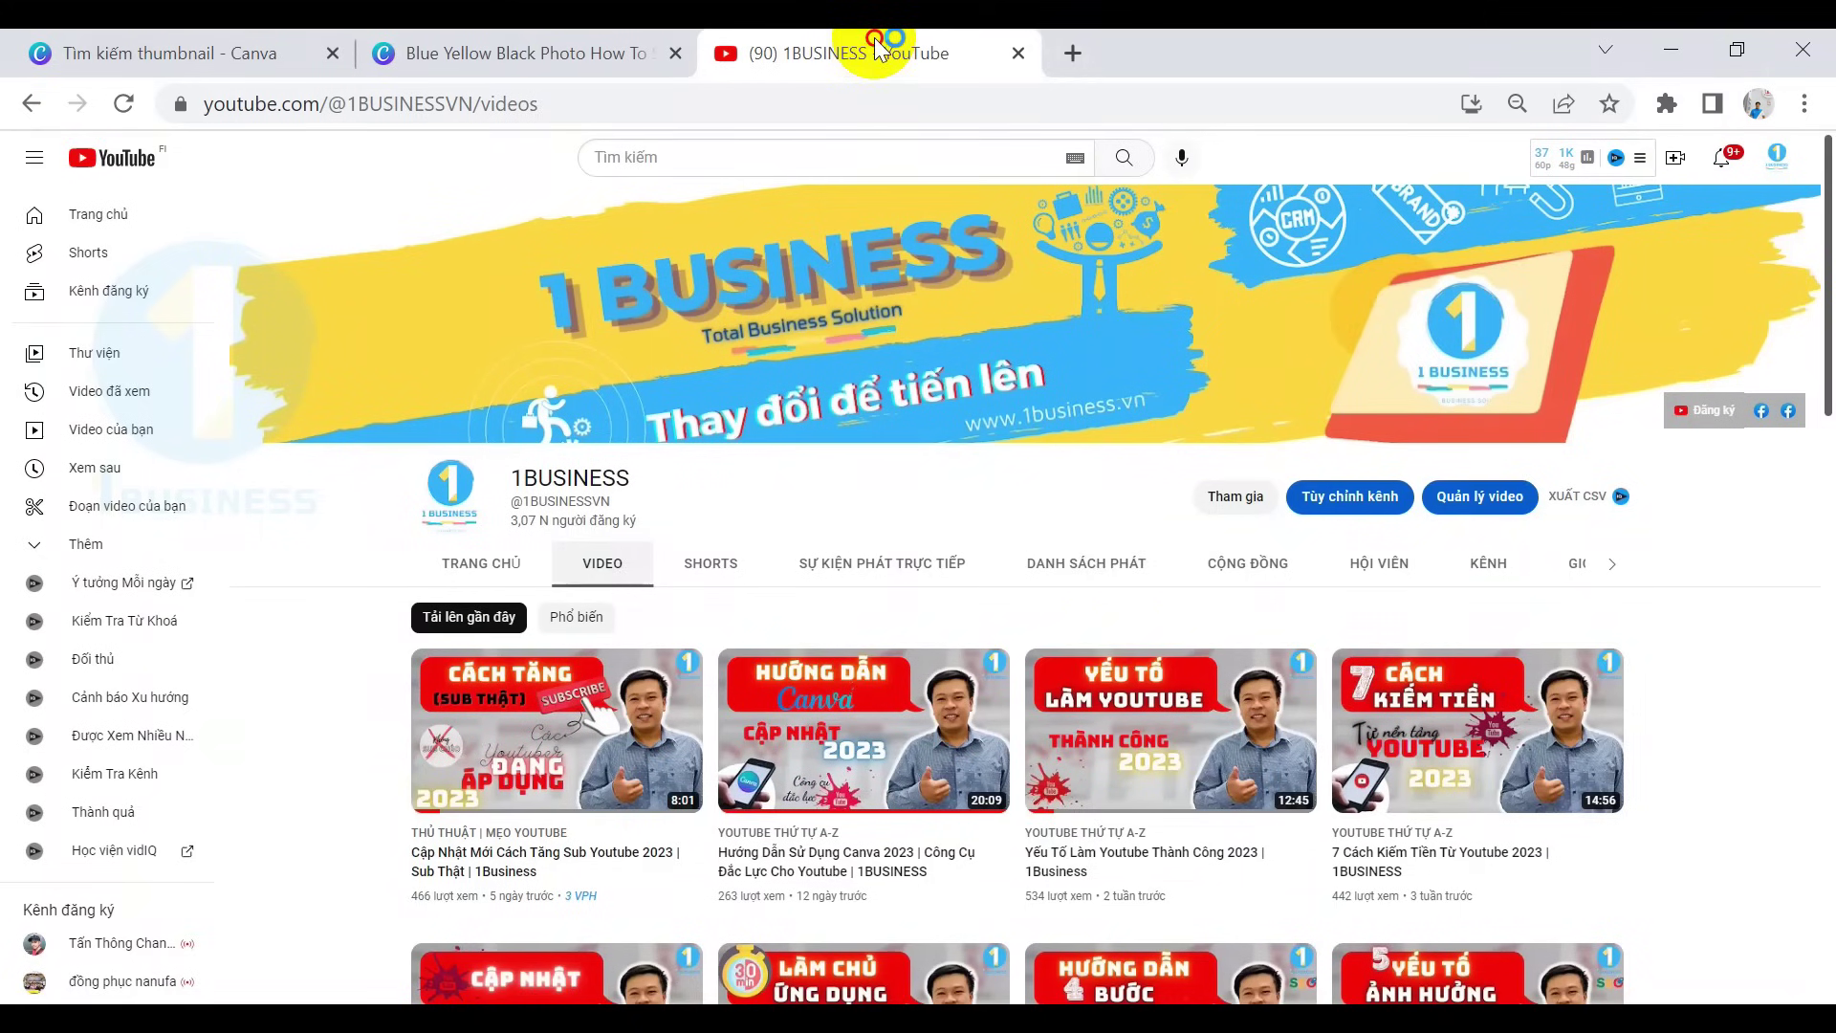
pyautogui.scroll(-13, 1284, 777)
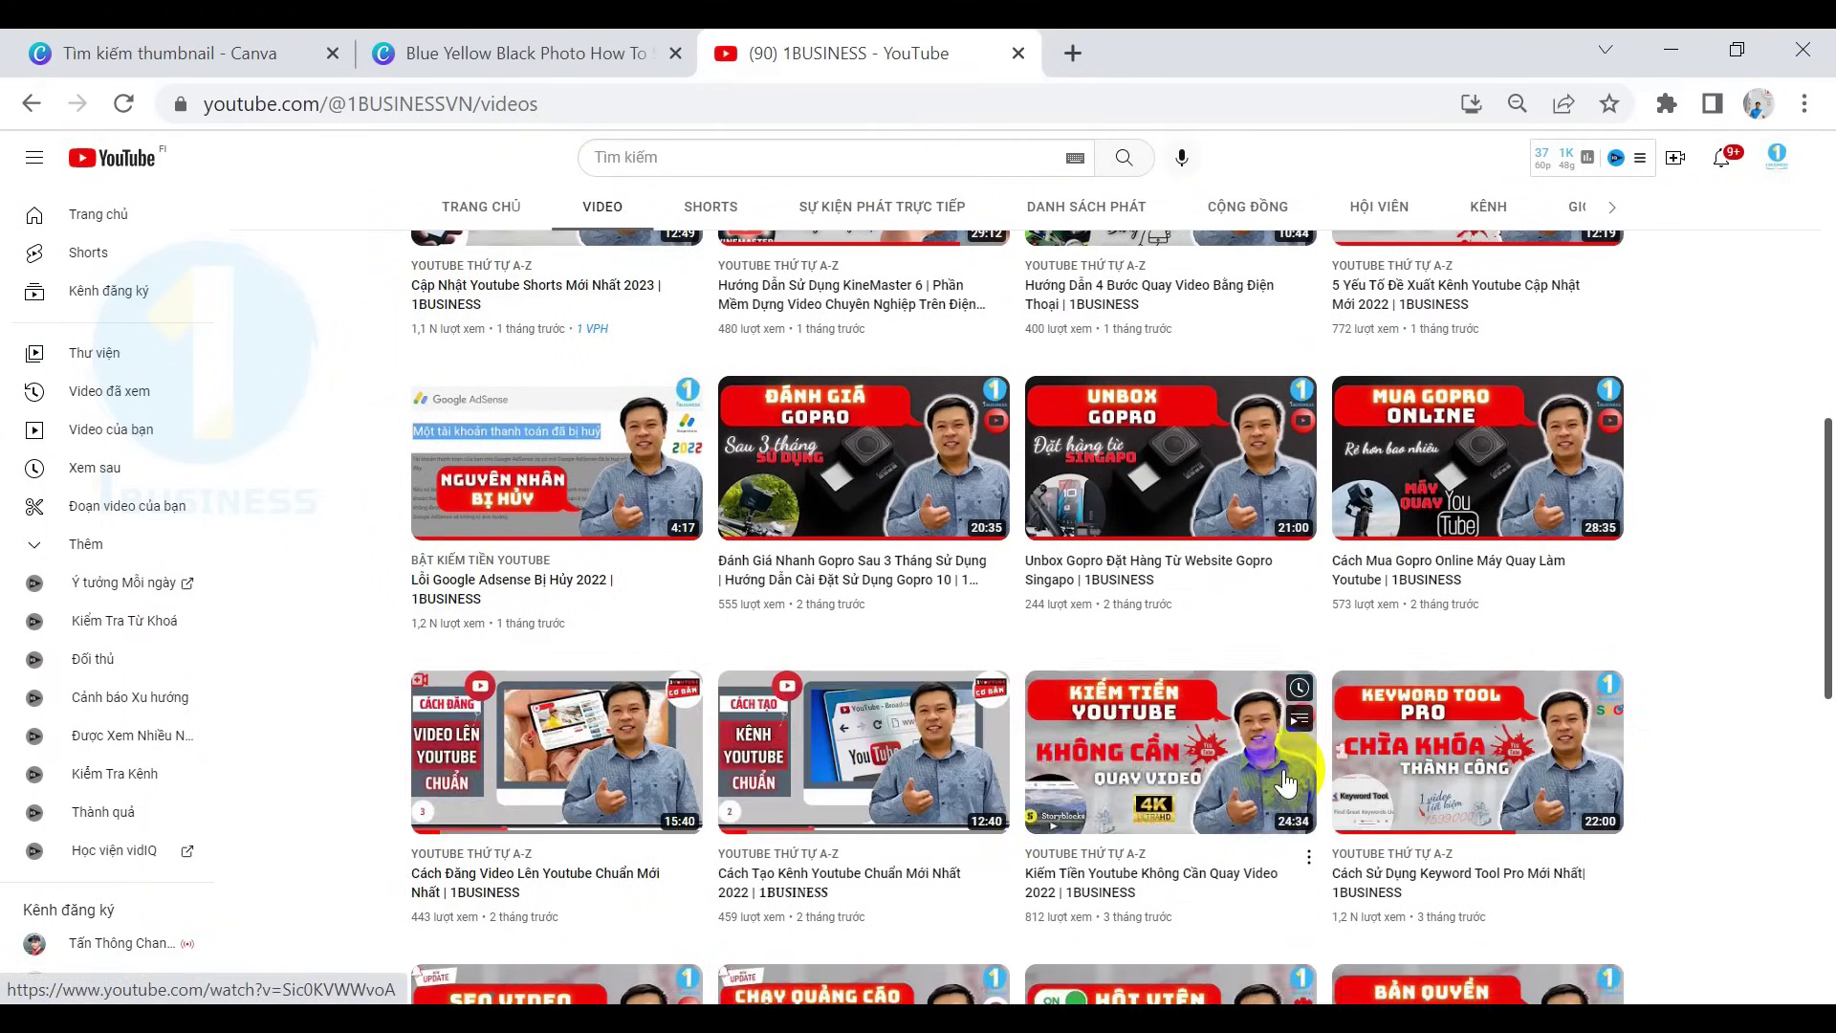
pyautogui.scroll(-10, 360, 512)
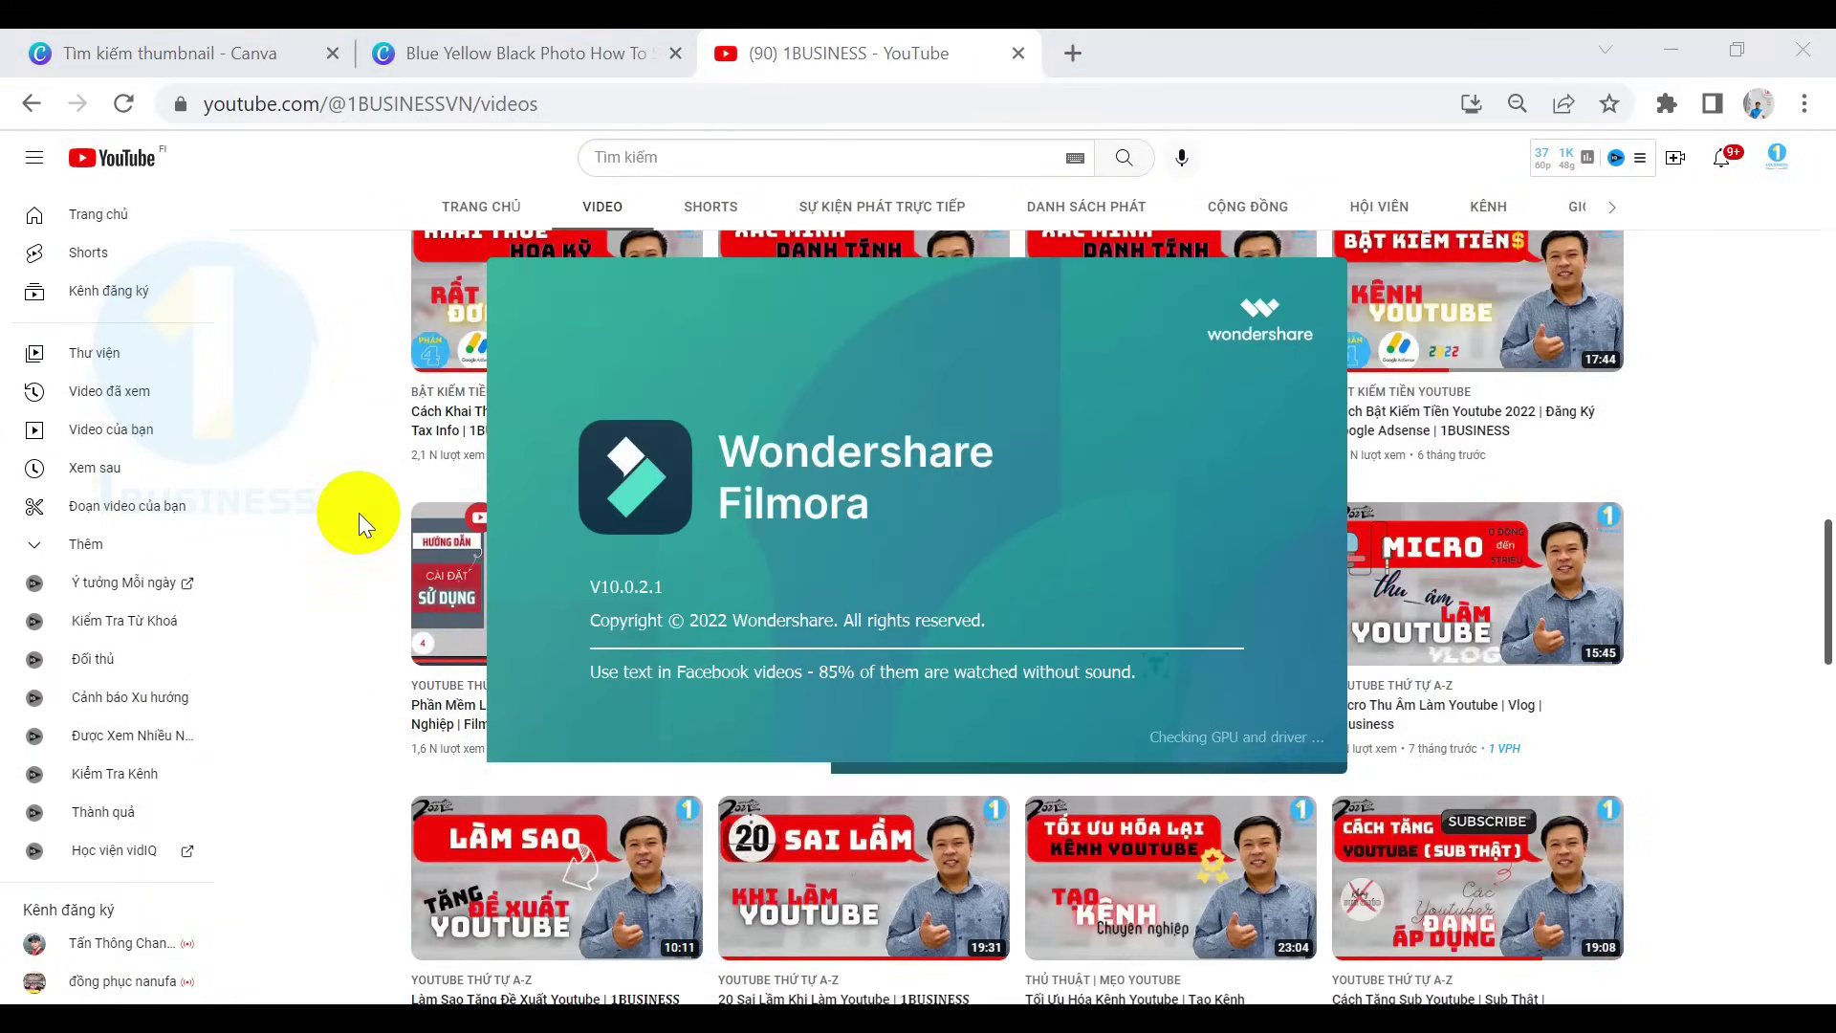
# Start a new 16:9 project in Wondershare Filmora and import the Liên Khúc Bolero track and the Blue Yellow Black Photo video from Downloads.
pyautogui.click(535, 732)
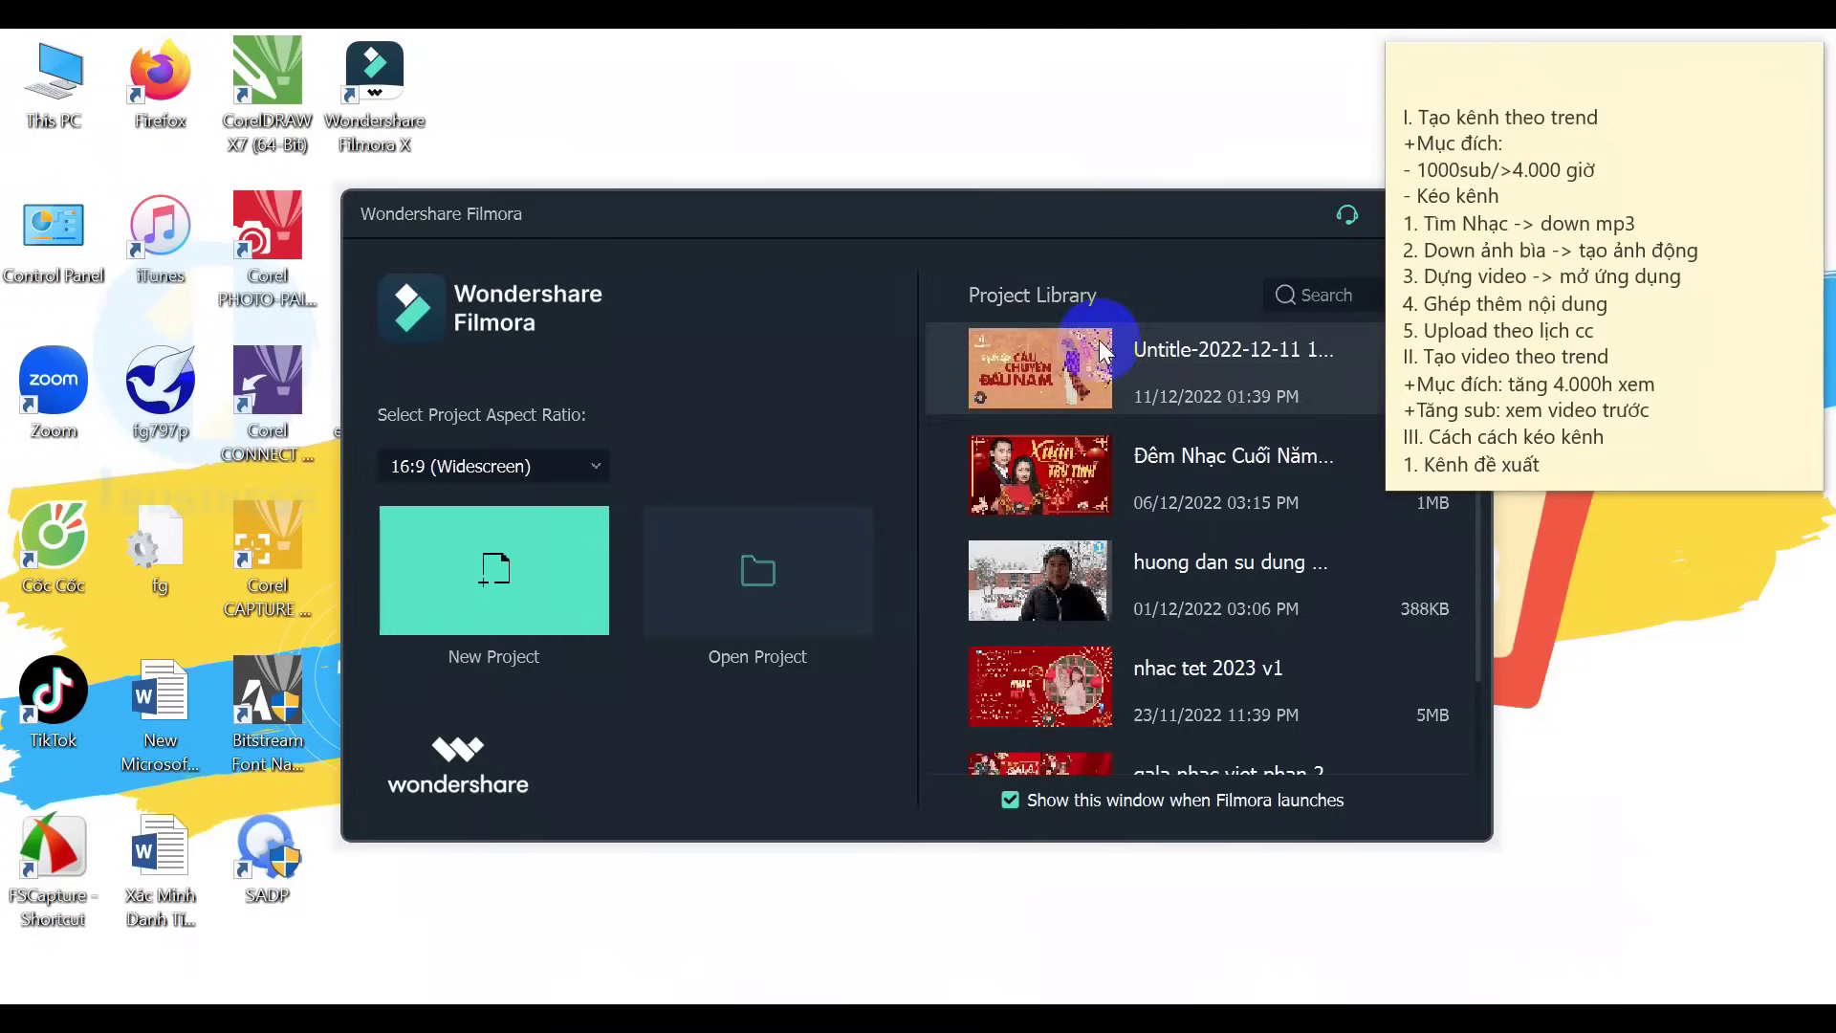
pyautogui.click(549, 611)
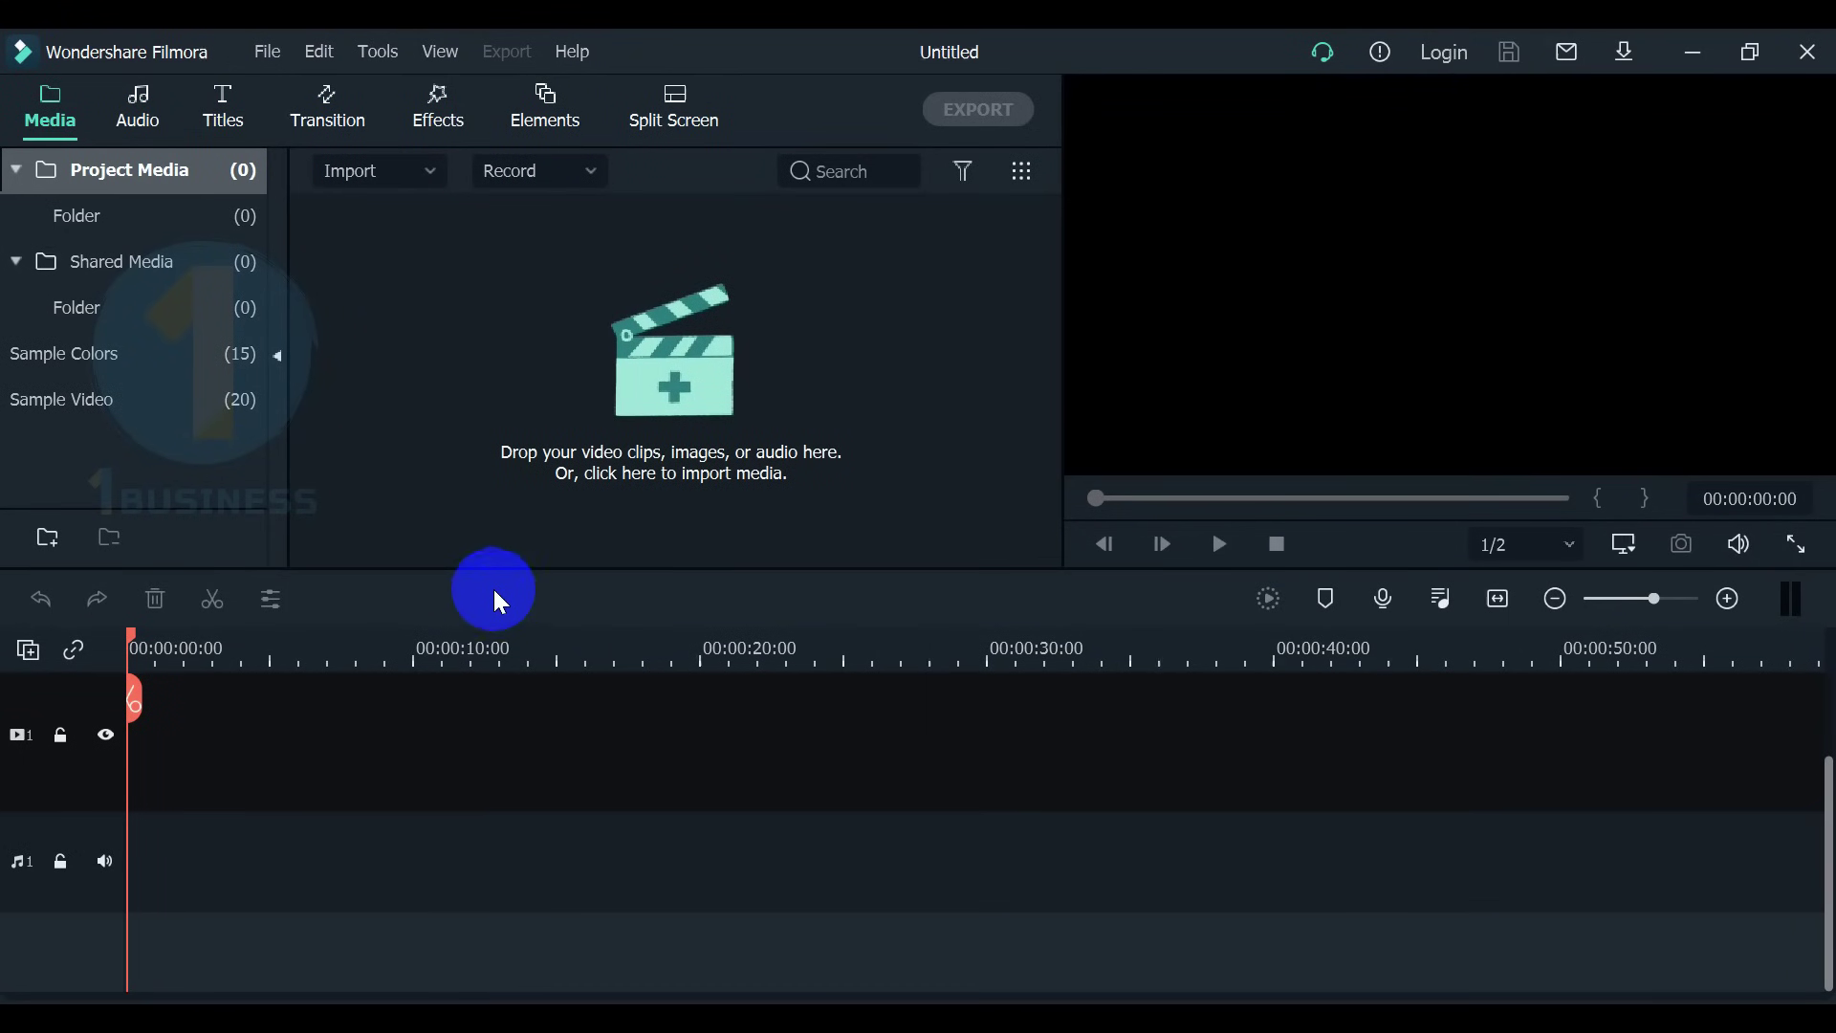
pyautogui.click(639, 382)
pyautogui.rightClick(639, 383)
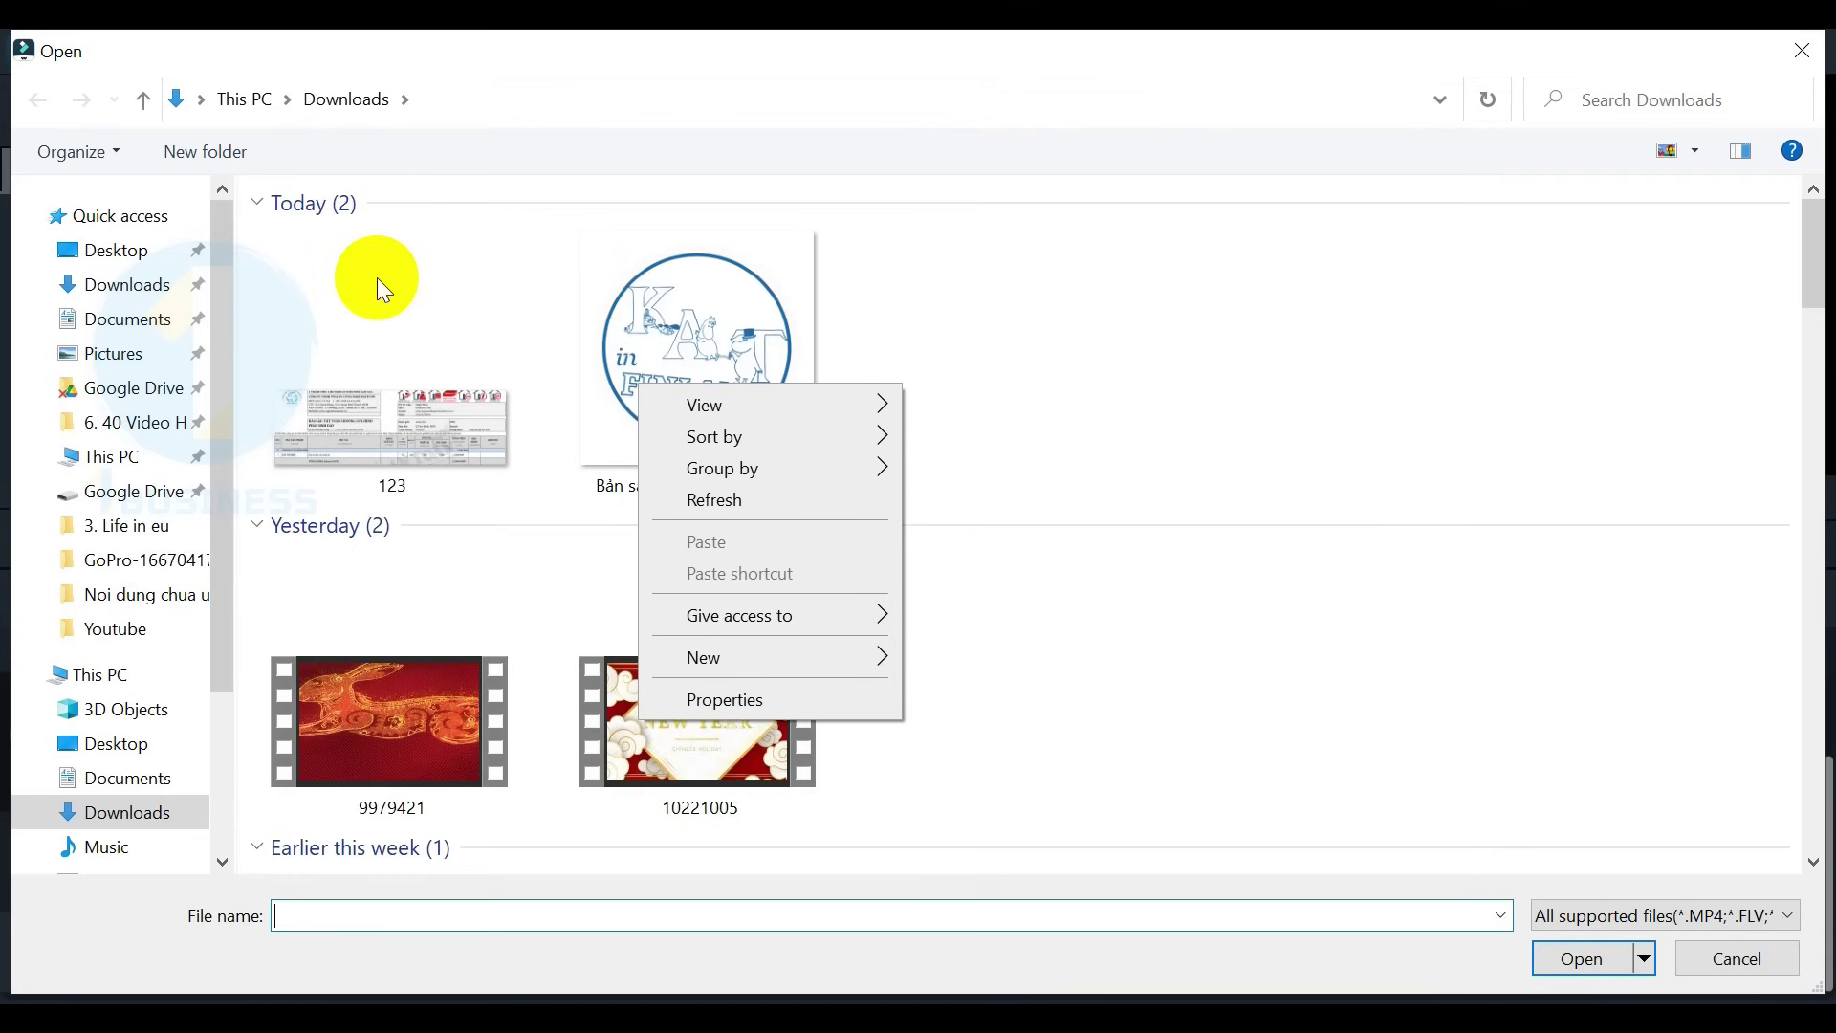
pyautogui.click(124, 284)
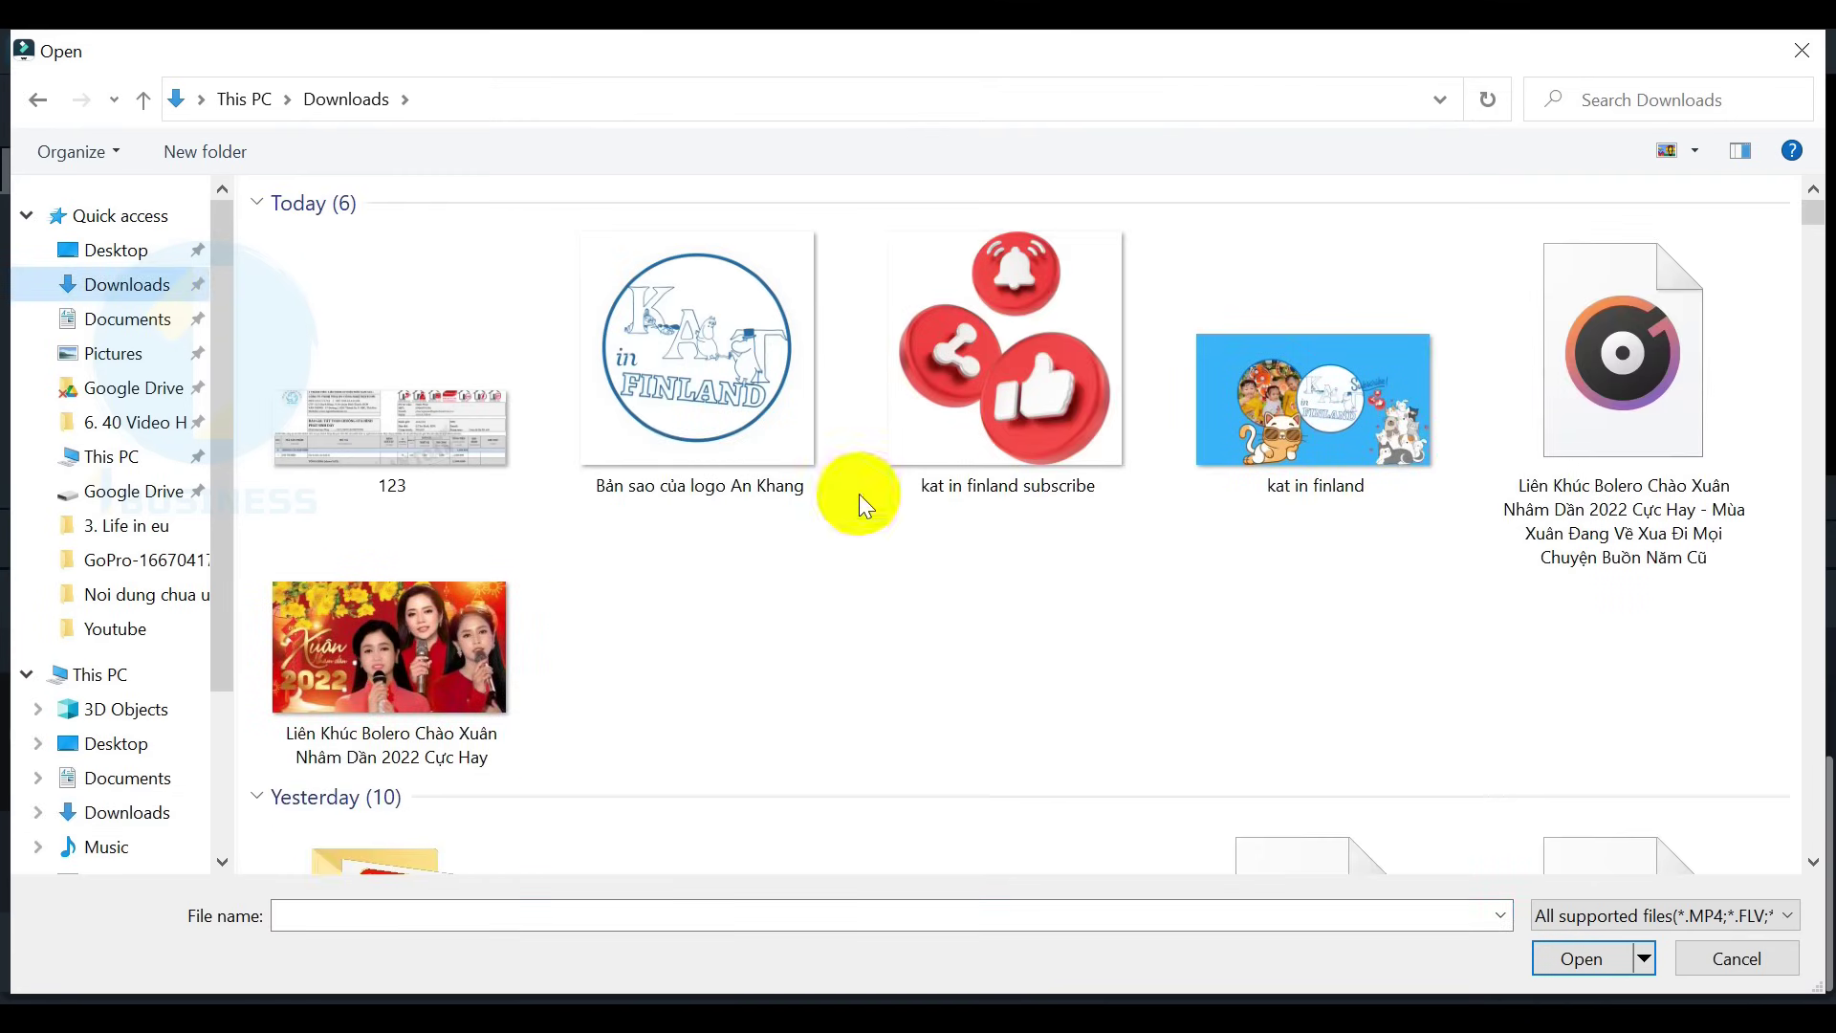
pyautogui.click(1656, 401)
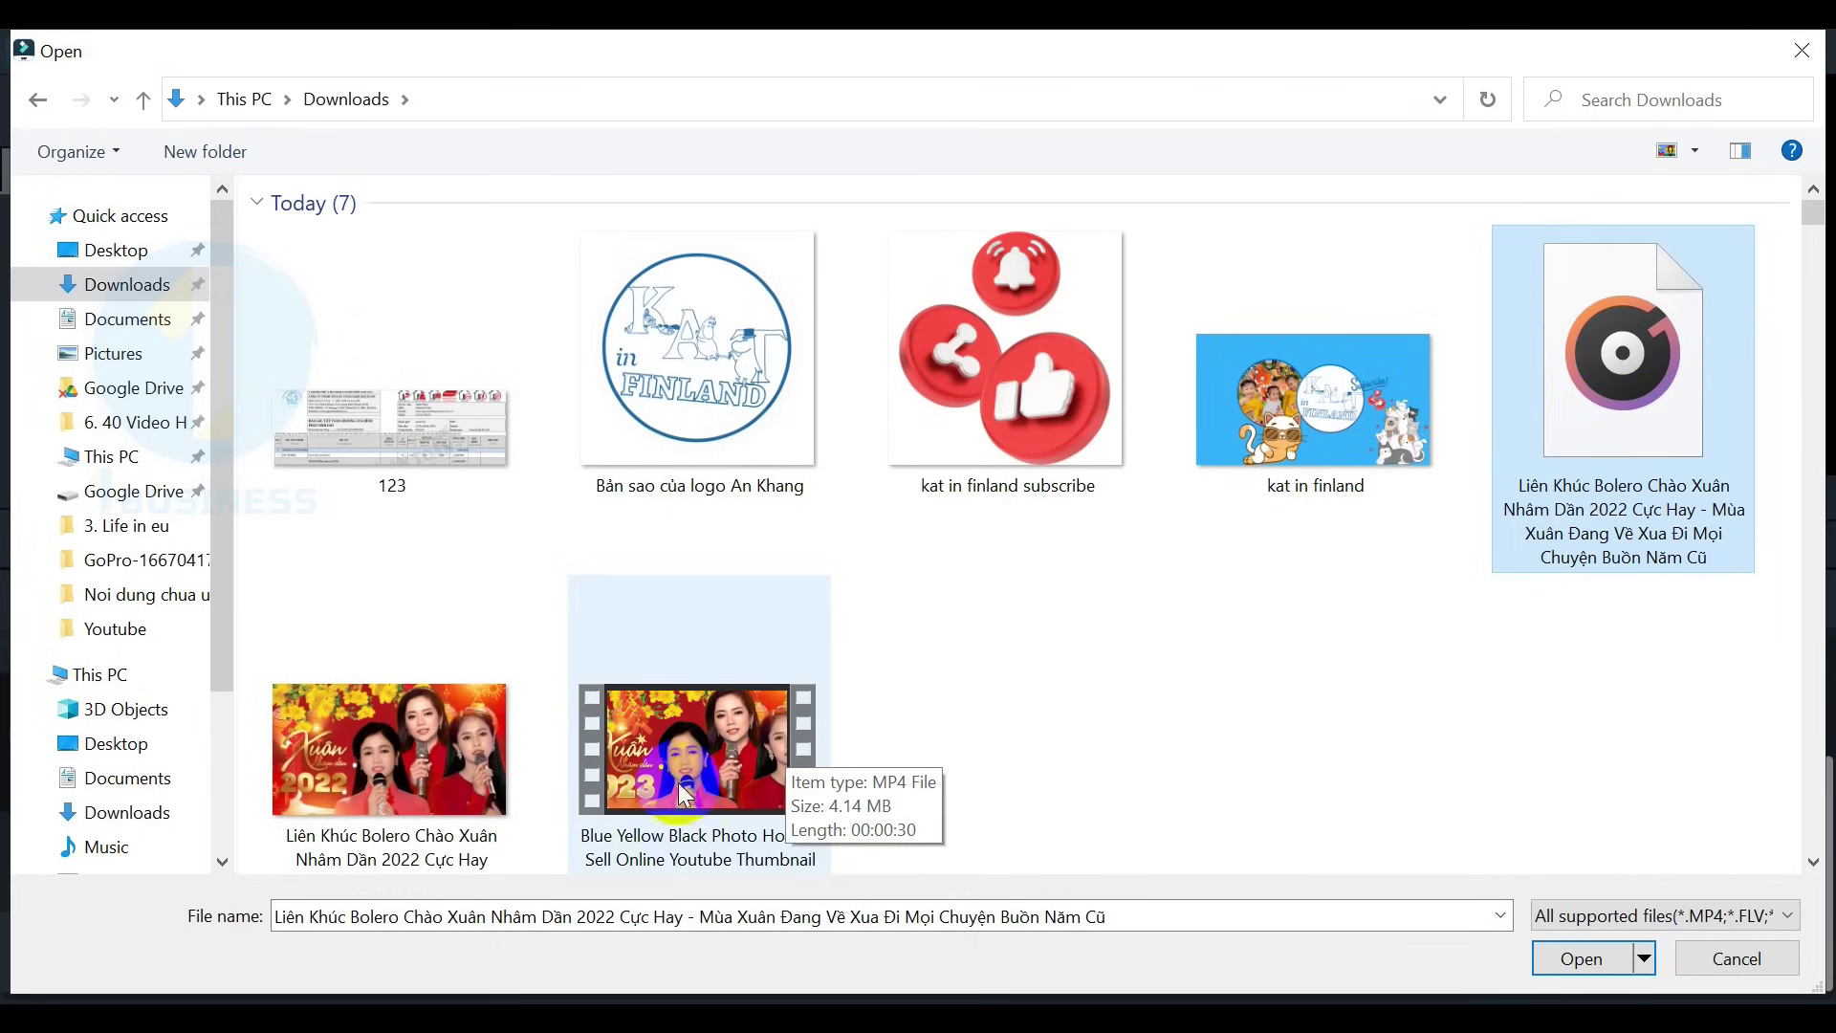
pyautogui.keyDown('ctrl'); pyautogui.click(698, 765); pyautogui.keyUp('ctrl')
pyautogui.click(1588, 957)
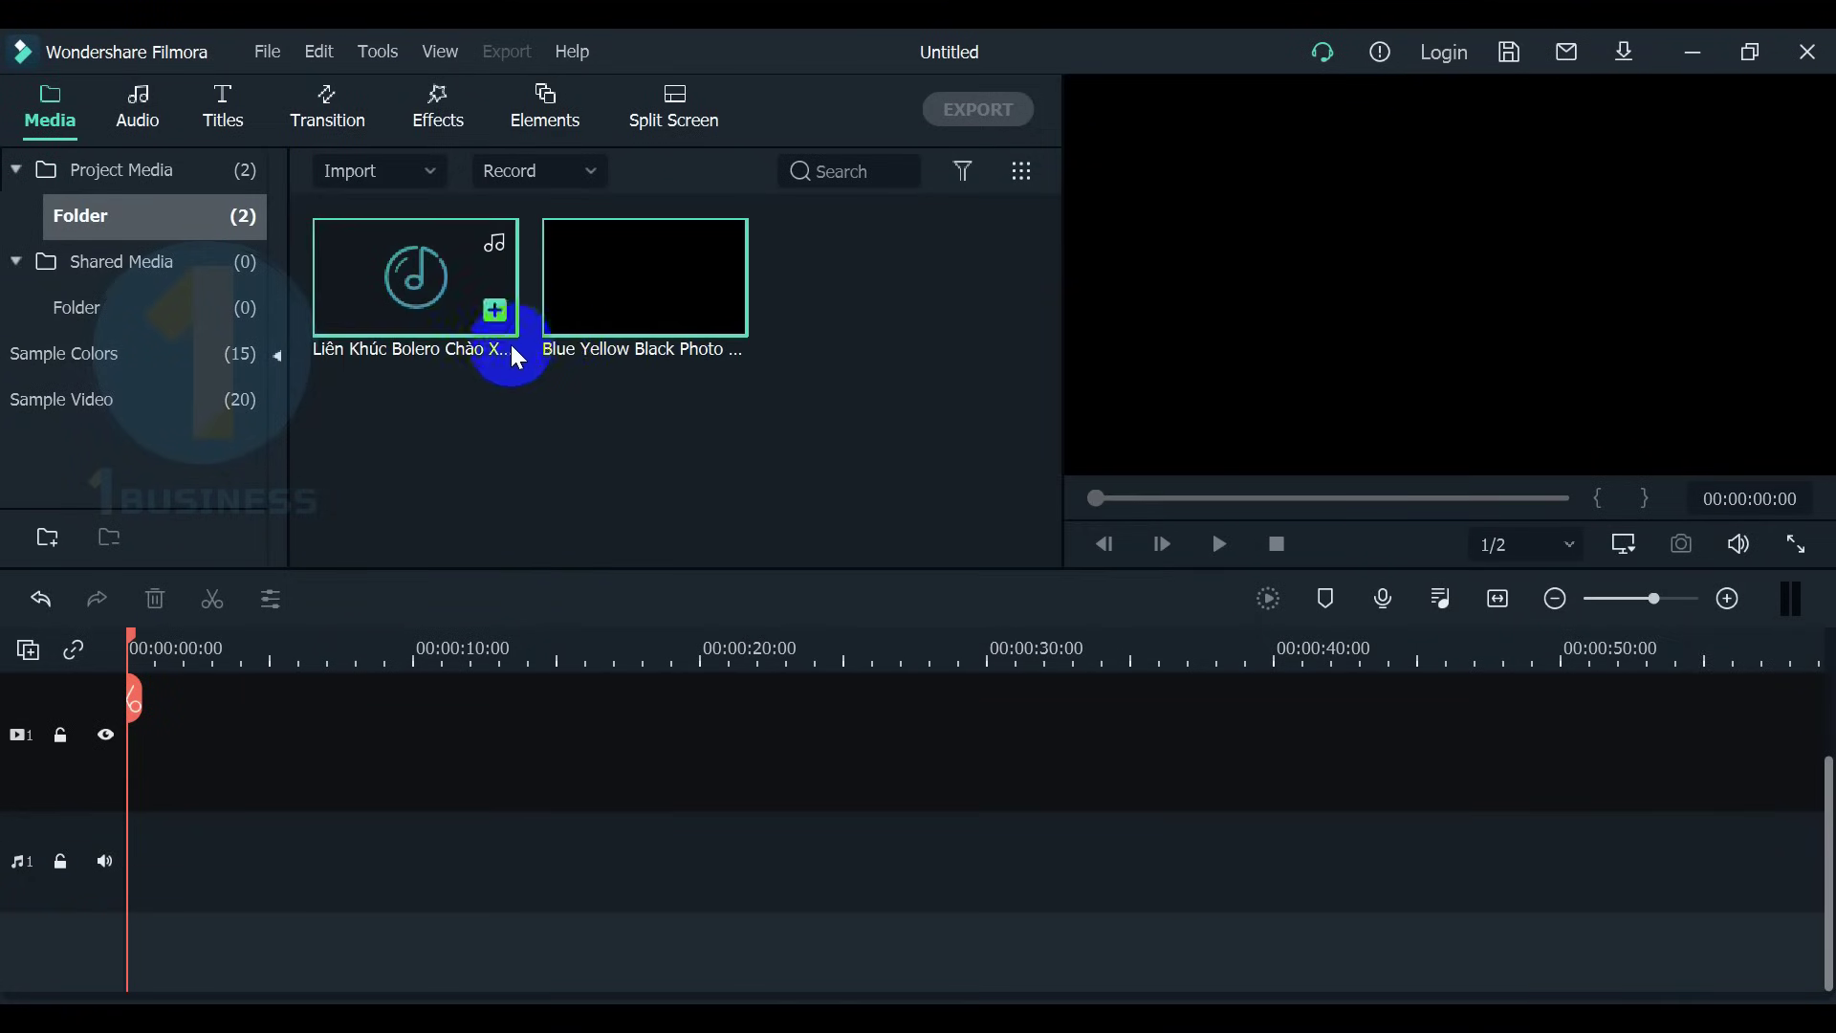
# Place the video at the start of the video track, keeping the 1920 x 1080 25fps project settings, and put the music on the audio track.
pyautogui.moveTo(421, 279); pyautogui.dragTo(84, 795)
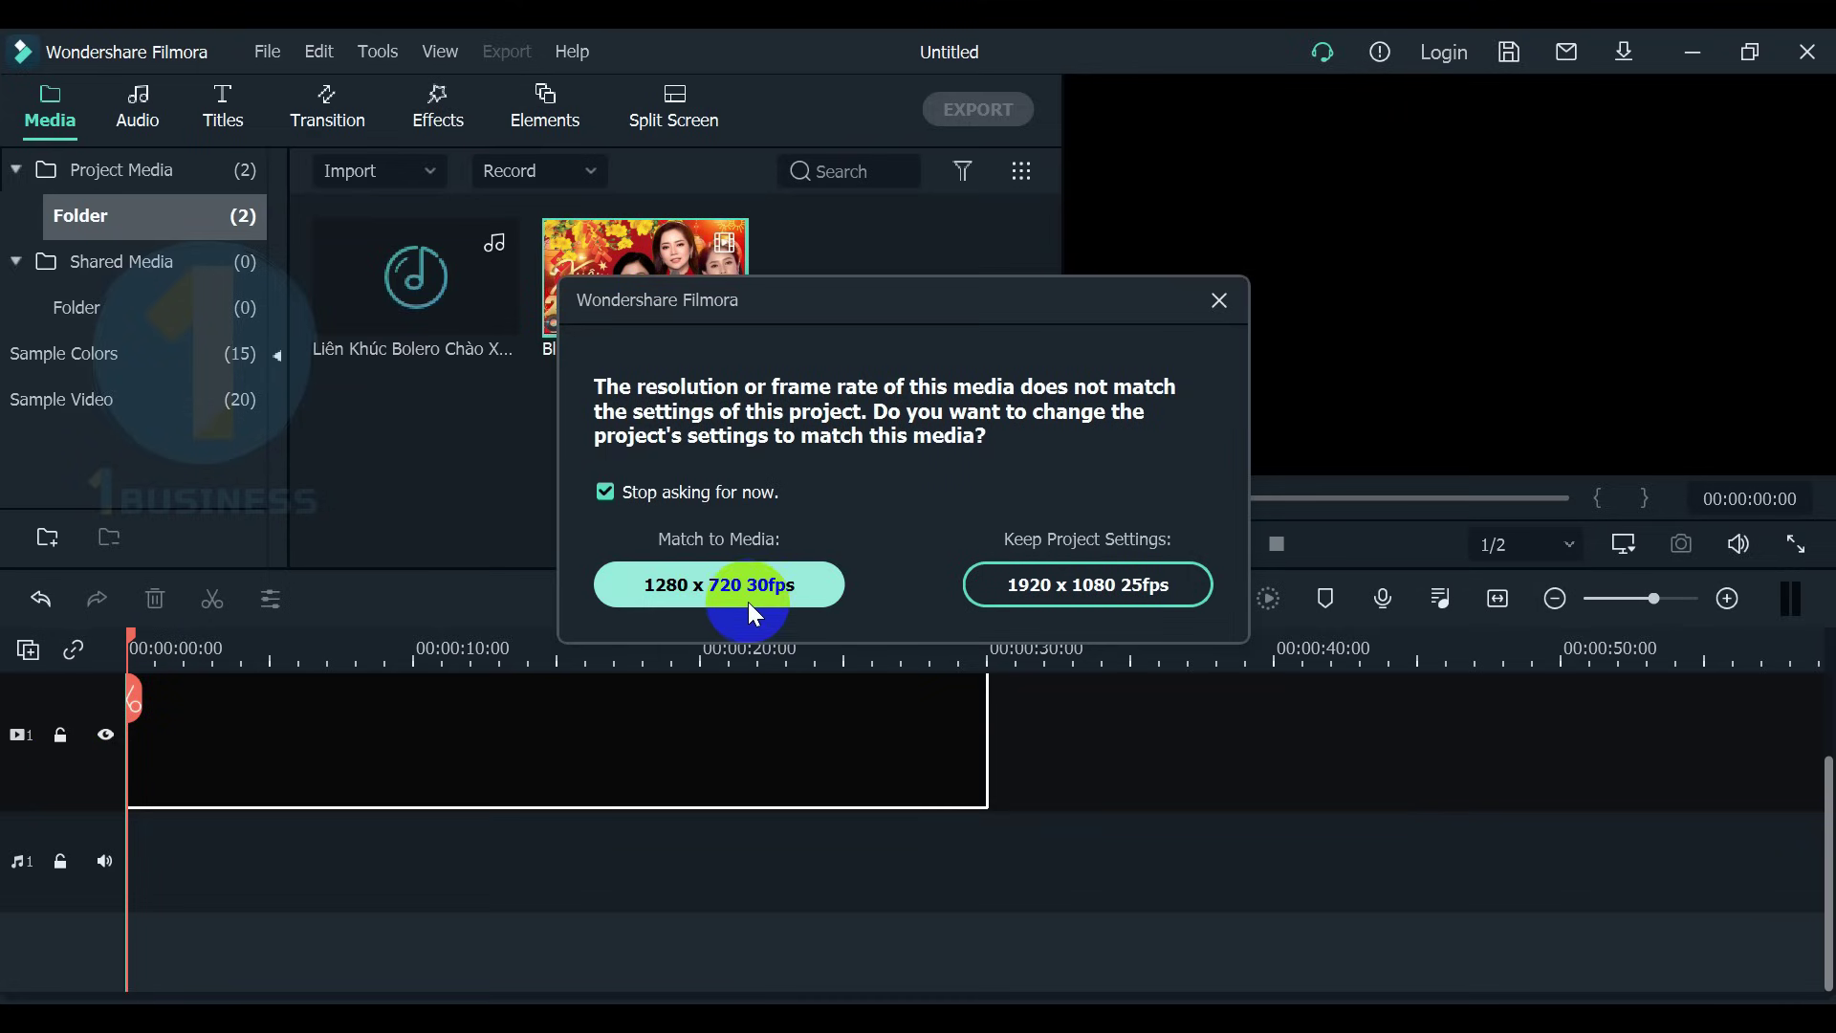
pyautogui.click(779, 386)
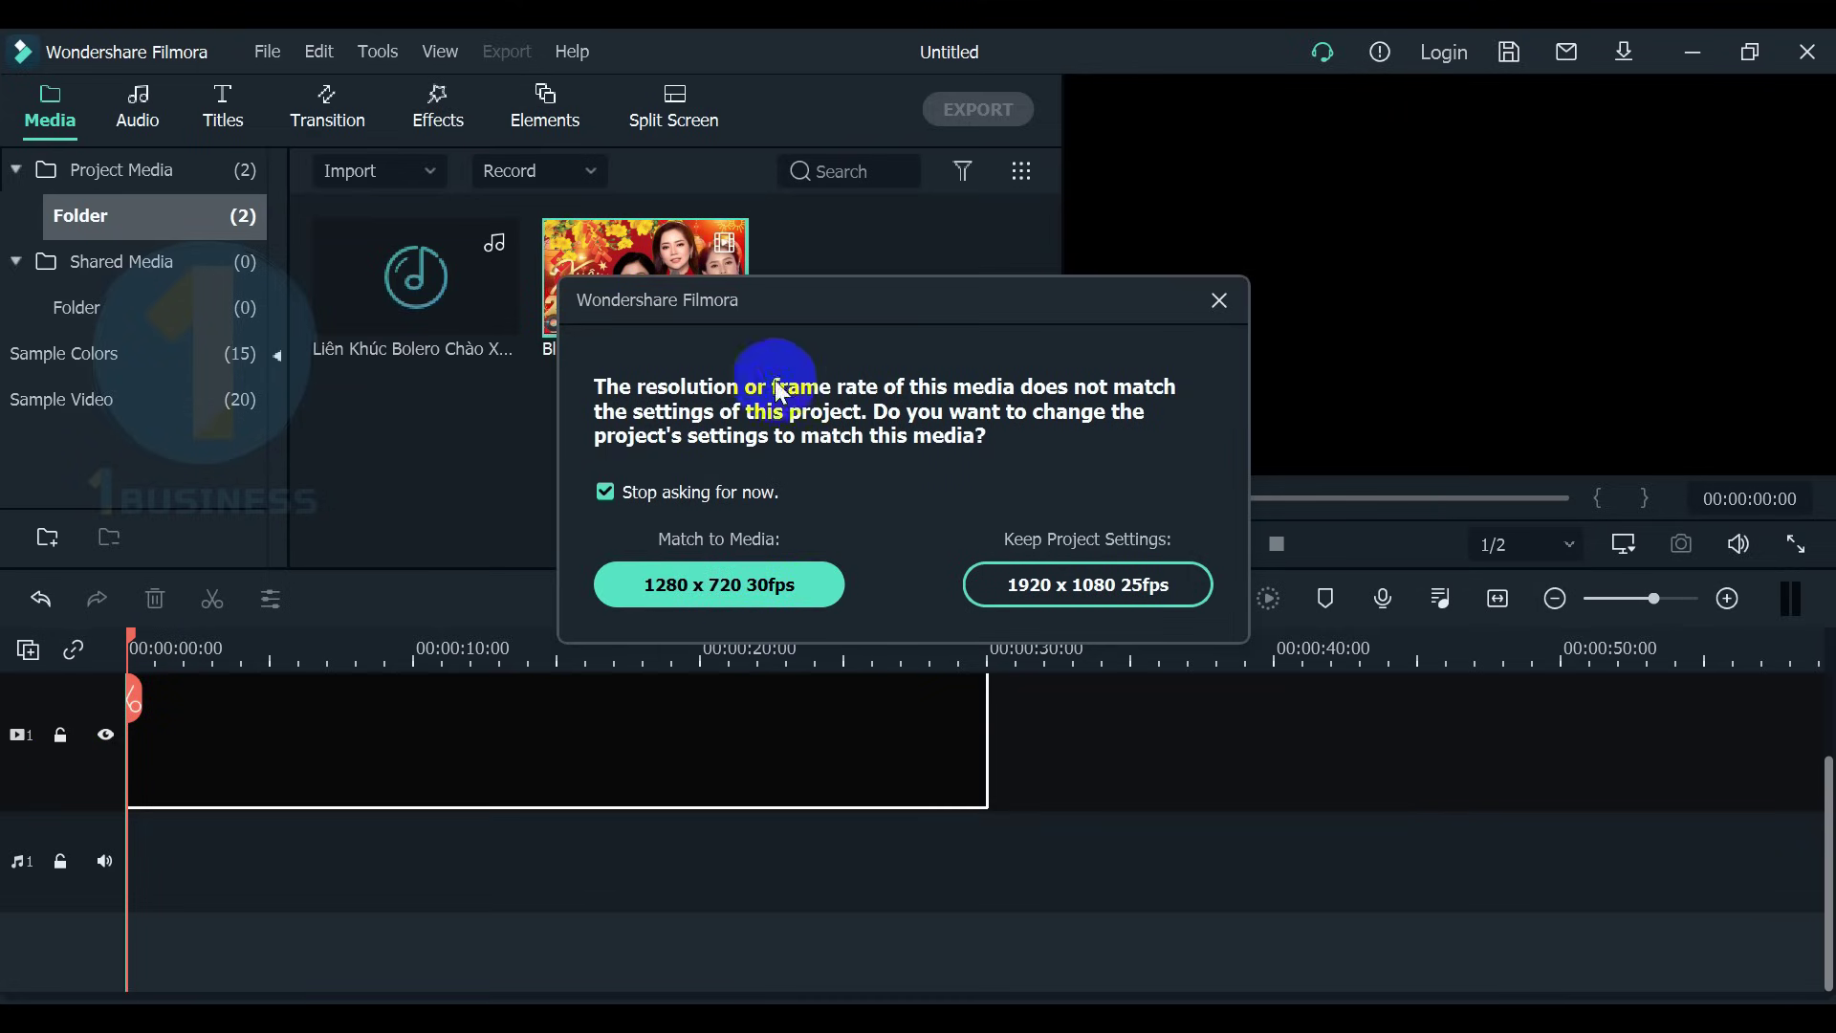
pyautogui.click(1070, 601)
pyautogui.moveTo(443, 279); pyautogui.dragTo(86, 914)
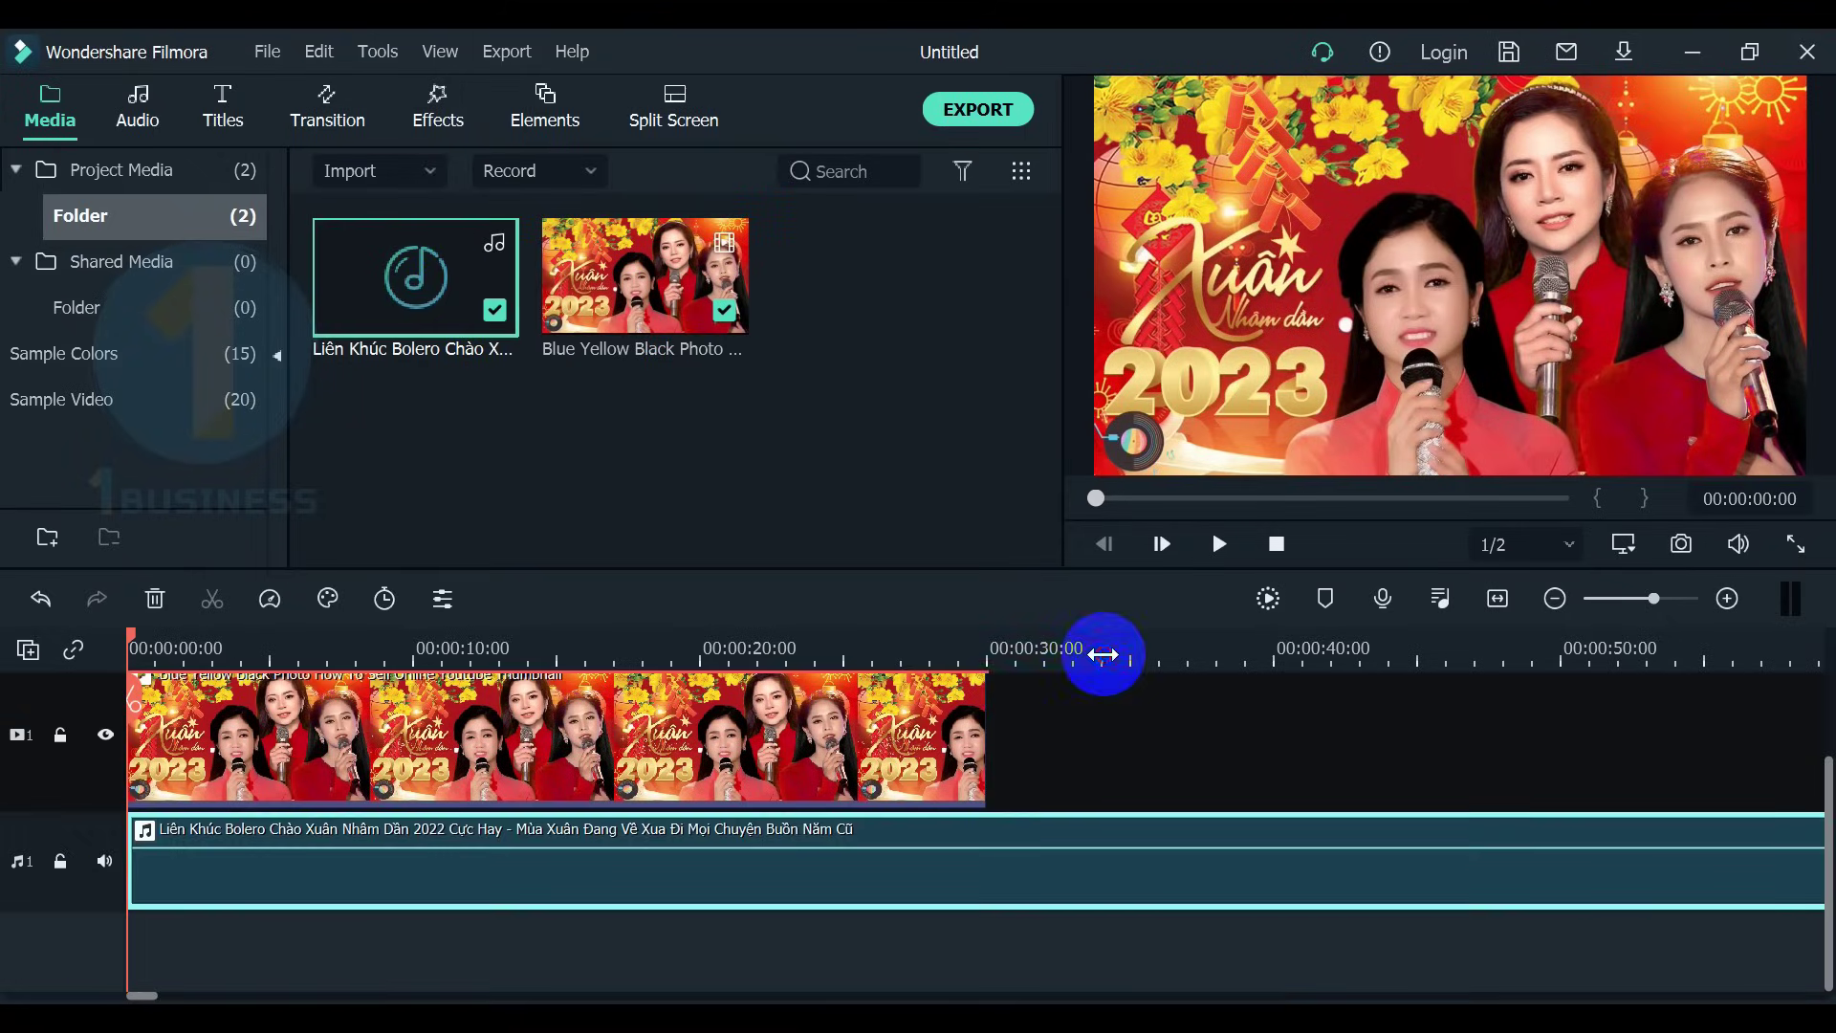
# Examine the full timeline to compare the music track's length with the video clip, from the end back to the start.
pyautogui.scroll(-3, 1106, 656)
pyautogui.scroll(-10, 469, 672)
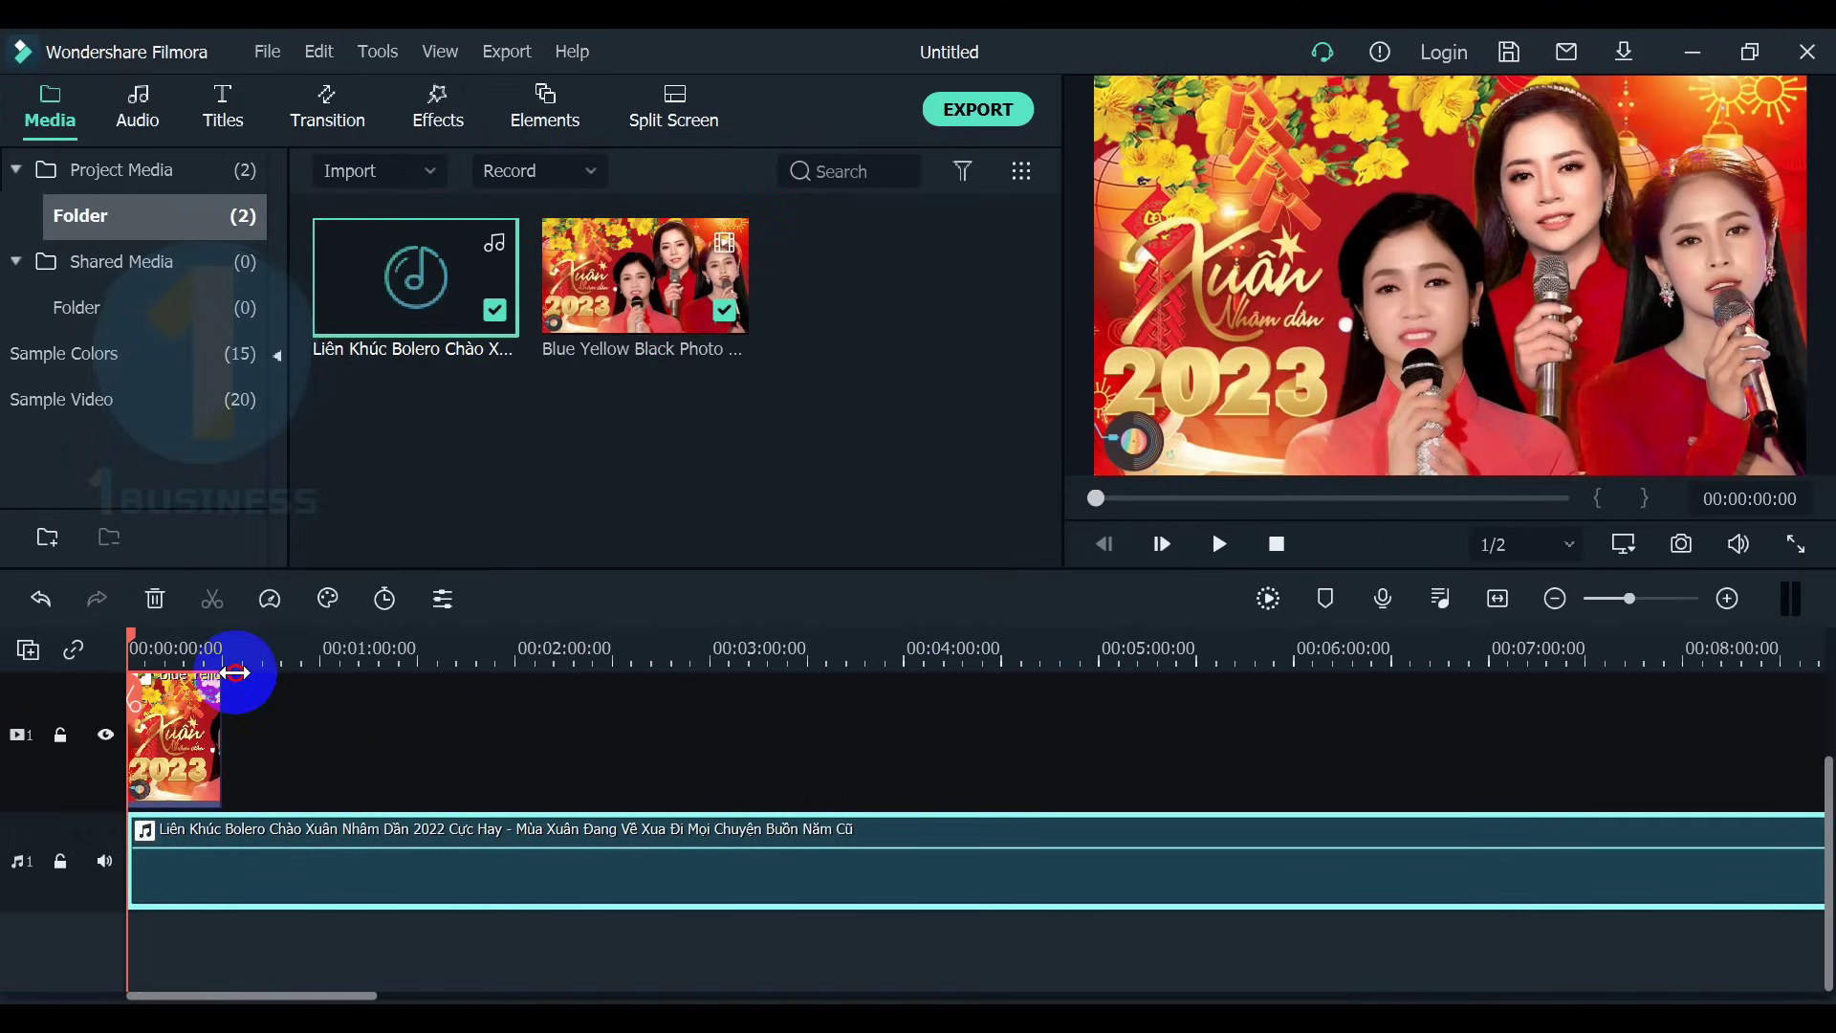
pyautogui.scroll(6, 114, 694)
pyautogui.scroll(-2, 127, 701)
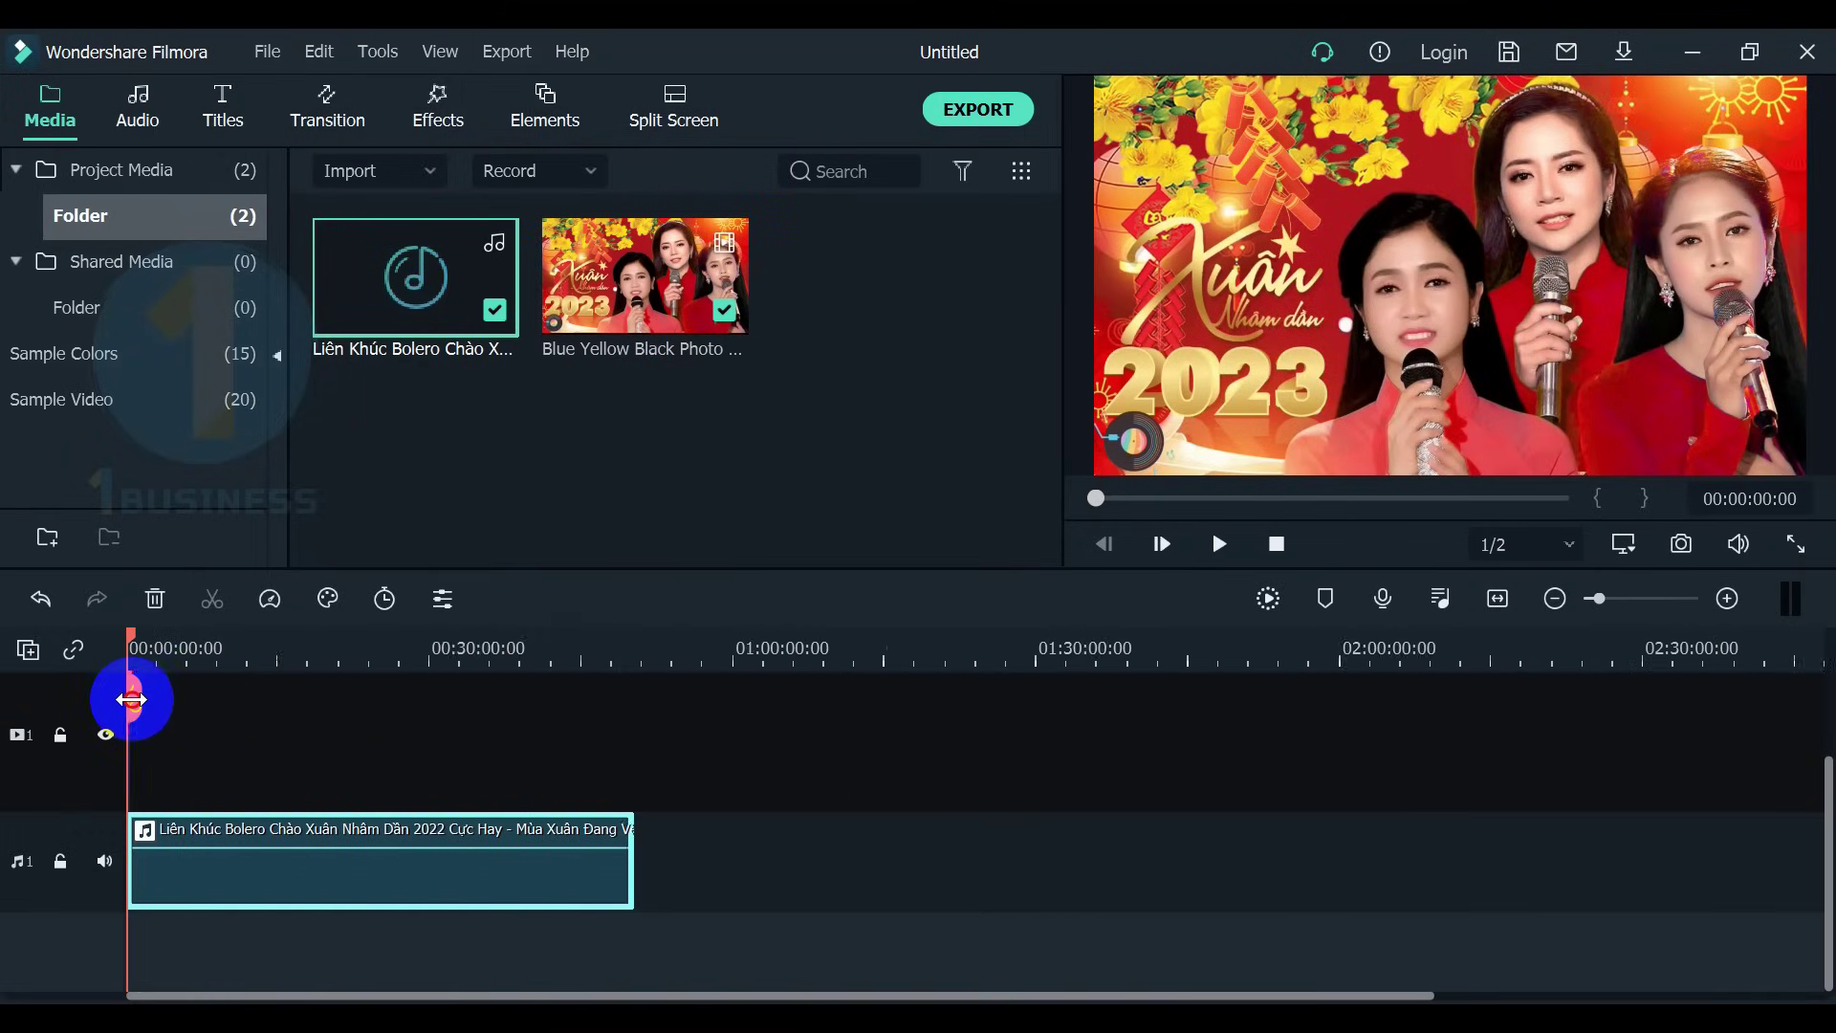
pyautogui.click(637, 657)
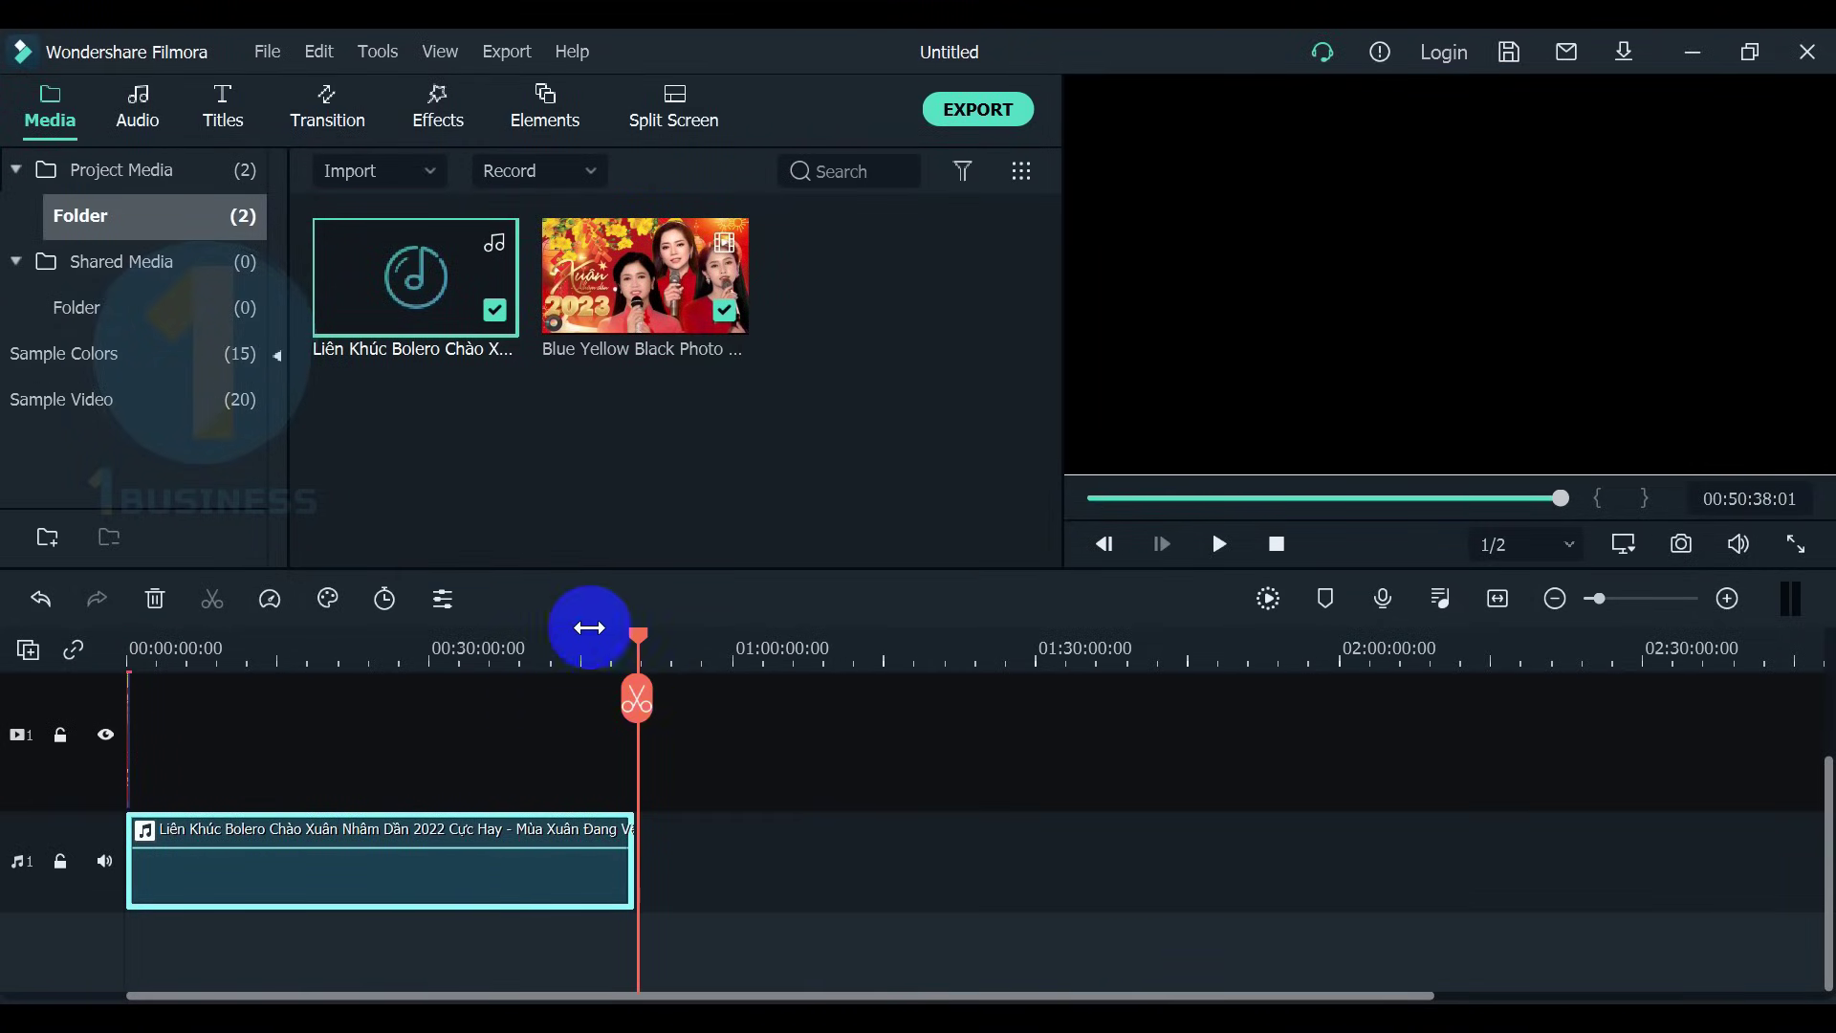
pyautogui.click(140, 648)
pyautogui.scroll(5, 422, 647)
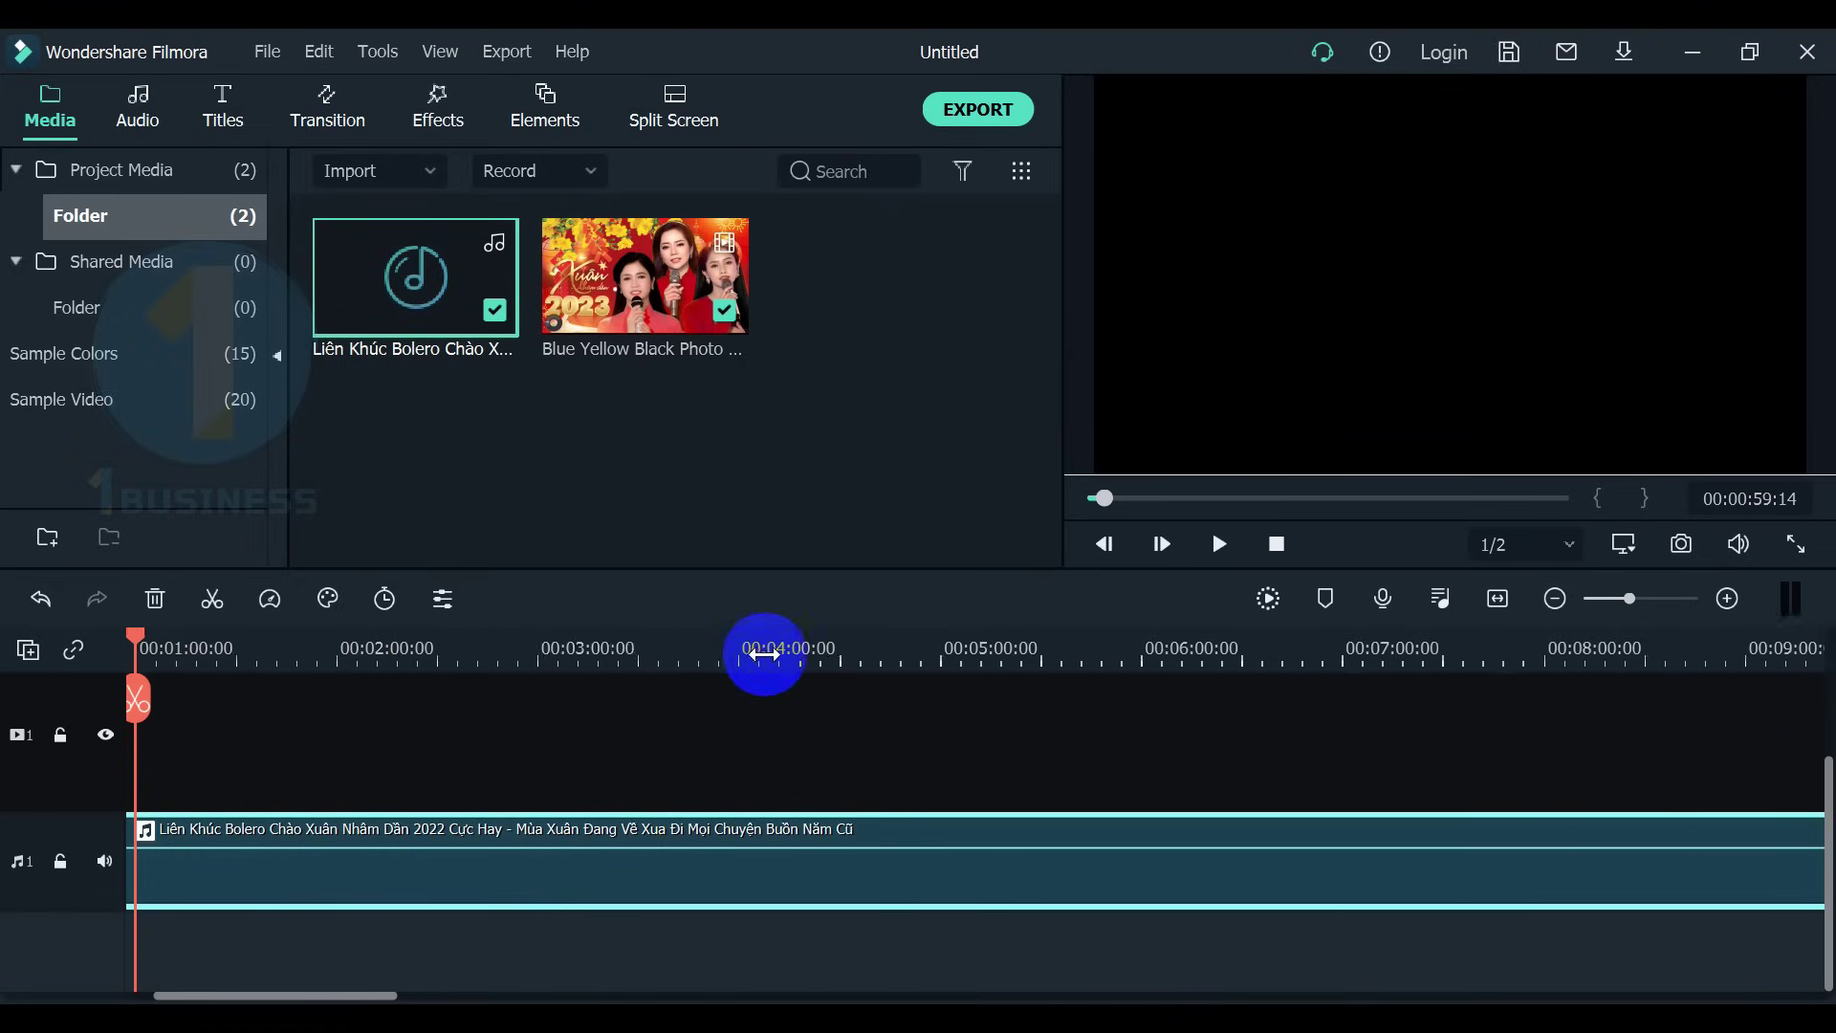
pyautogui.moveTo(354, 998); pyautogui.dragTo(208, 997)
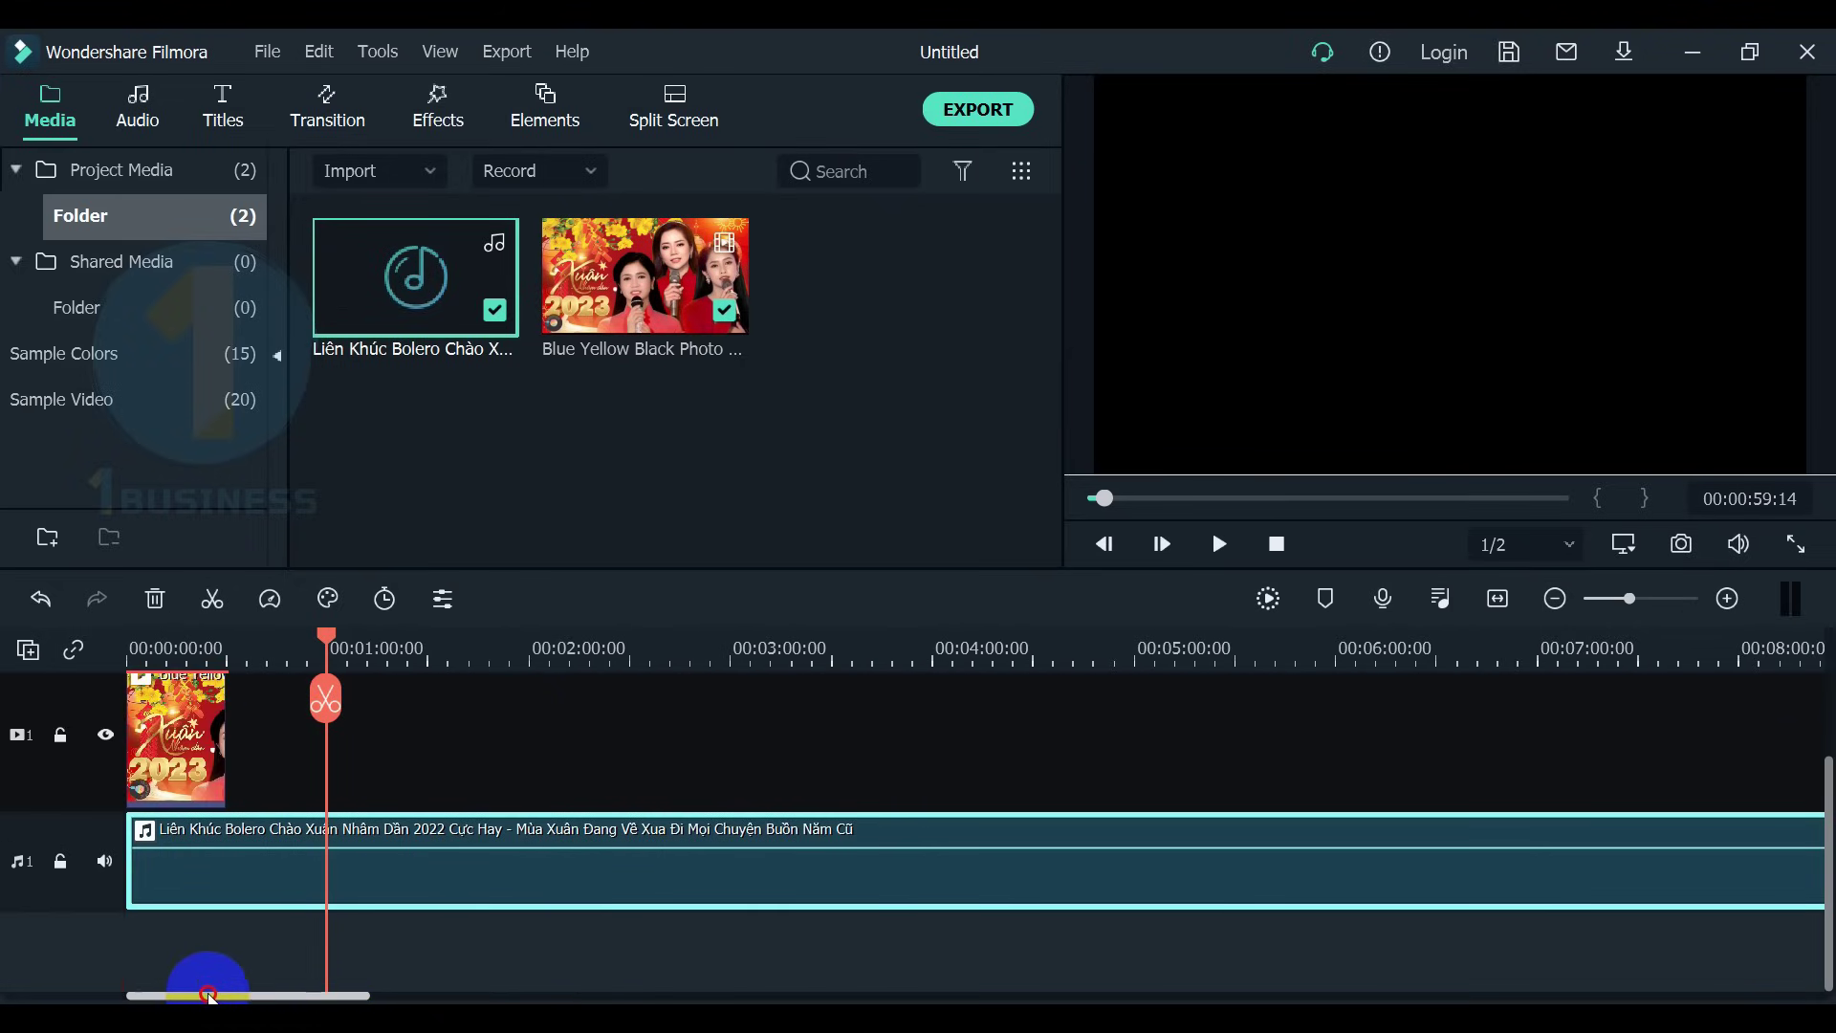
# Copy the video clip and paste 13 copies of it in a row on the video track.
pyautogui.moveTo(287, 754); pyautogui.dragTo(105, 755)
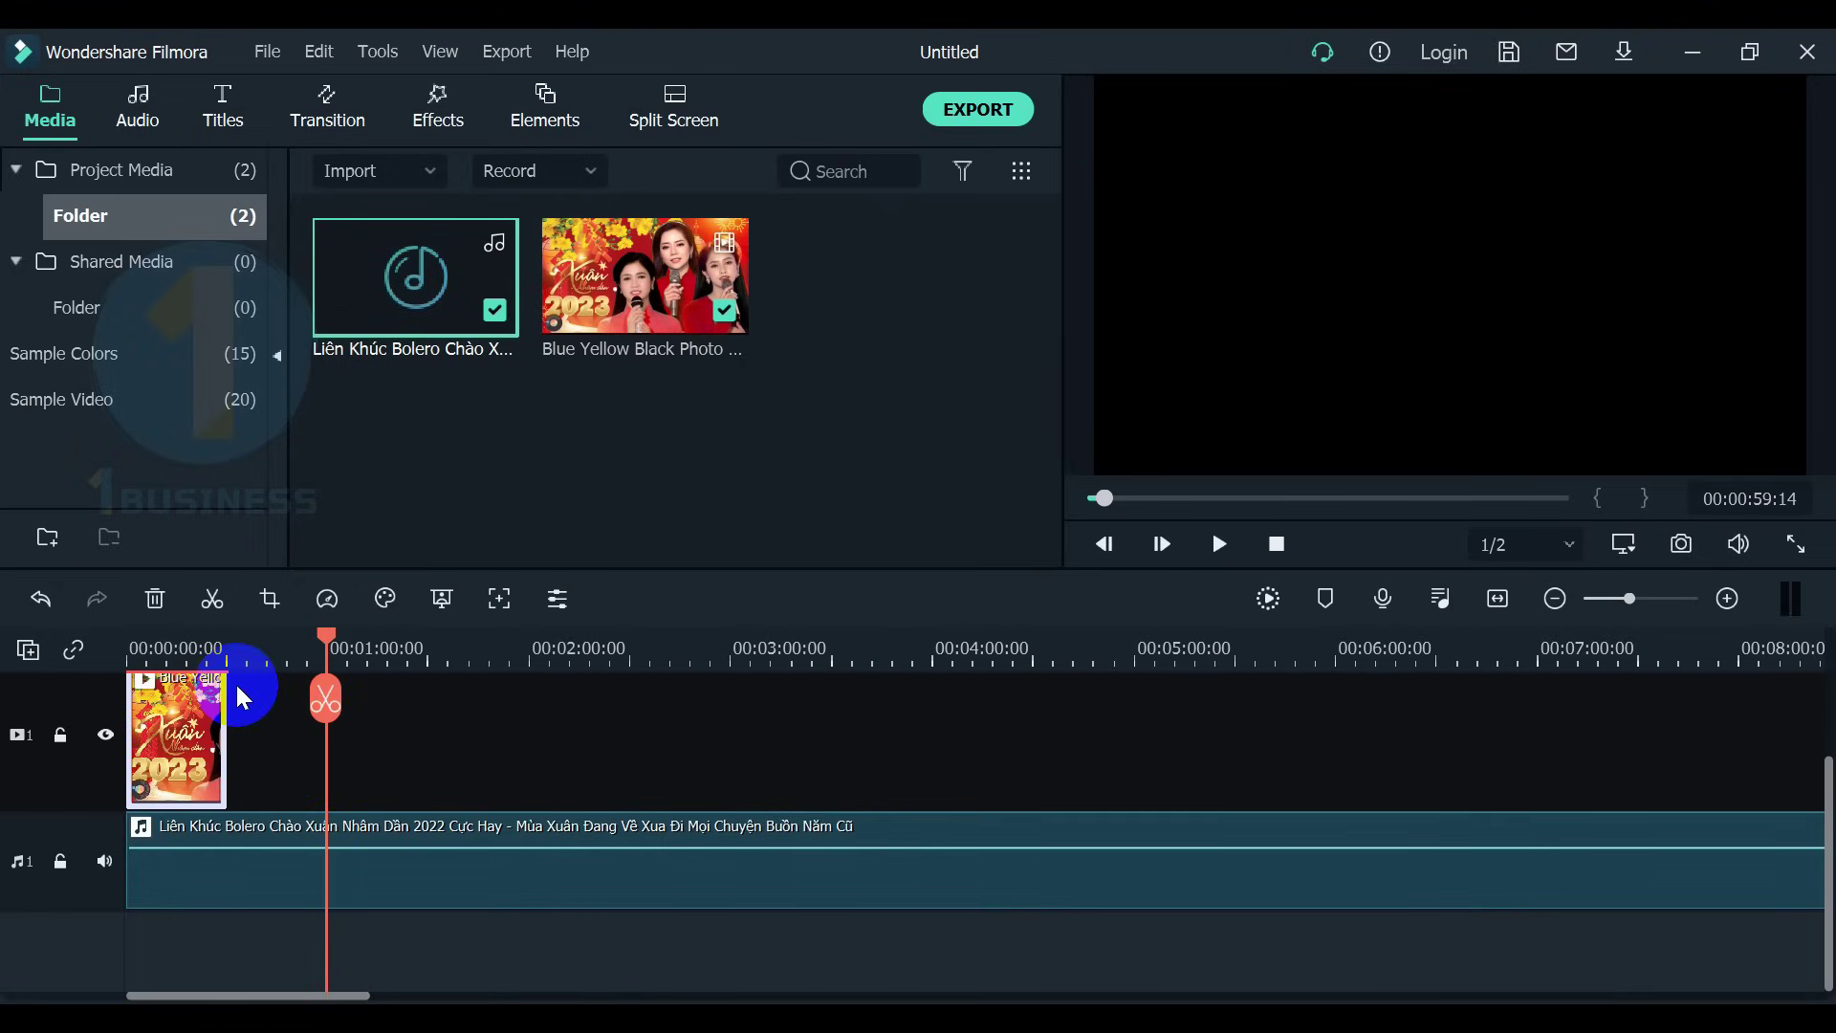
pyautogui.hotkey('ctrl', 'c')
pyautogui.hotkey('ctrl', 'v')
pyautogui.hotkey('ctrl', 'v')
pyautogui.hotkey('ctrl', 'v')
pyautogui.hotkey('ctrl', 'v')
pyautogui.hotkey('ctrl', 'v')
pyautogui.hotkey('ctrl', 'v')
pyautogui.hotkey('ctrl', 'v')
pyautogui.hotkey('ctrl', 'v')
pyautogui.hotkey('ctrl', 'v')
pyautogui.hotkey('ctrl', 'v')
pyautogui.hotkey('ctrl', 'v')
pyautogui.hotkey('ctrl', 'v')
pyautogui.hotkey('ctrl', 'v')
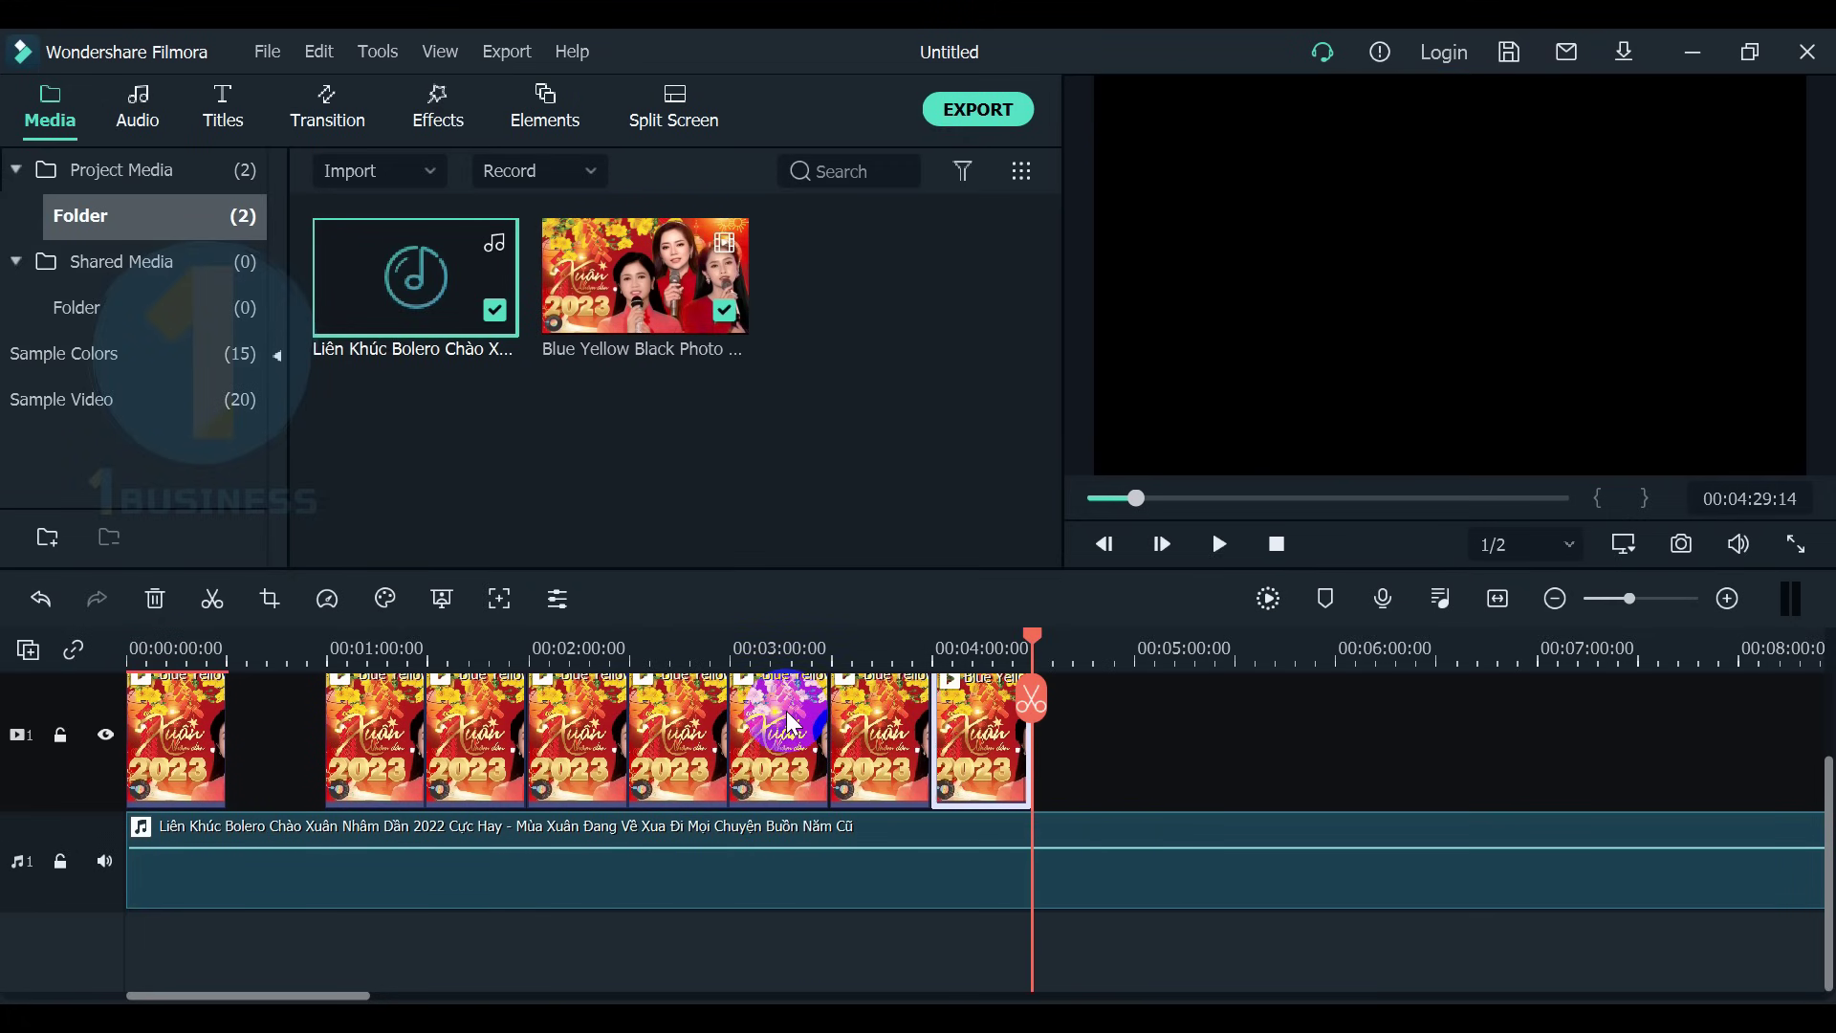
# Delete the empty gap between the first and second video clips and set the playhead to 00:01:00:00.
pyautogui.click(280, 748)
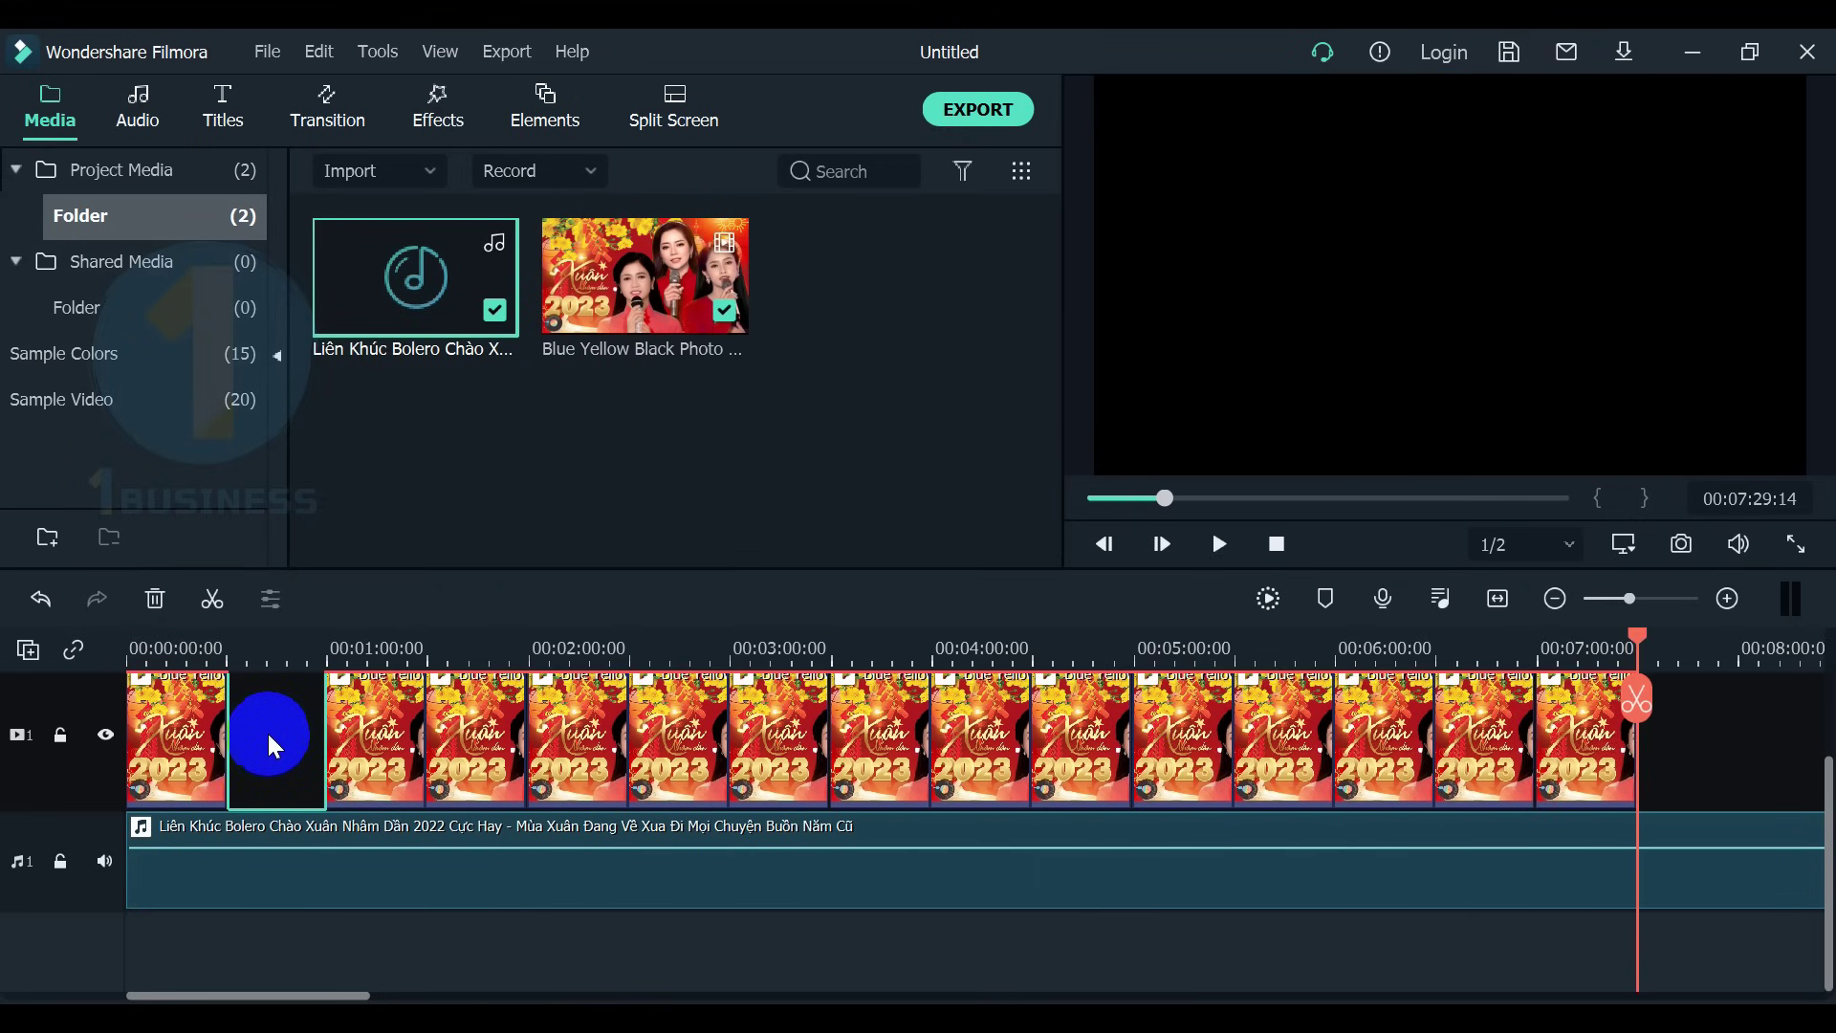
pyautogui.press('Delete')
pyautogui.moveTo(1648, 730); pyautogui.dragTo(53, 730)
pyautogui.click(646, 761)
pyautogui.moveTo(1046, 644); pyautogui.dragTo(255, 658)
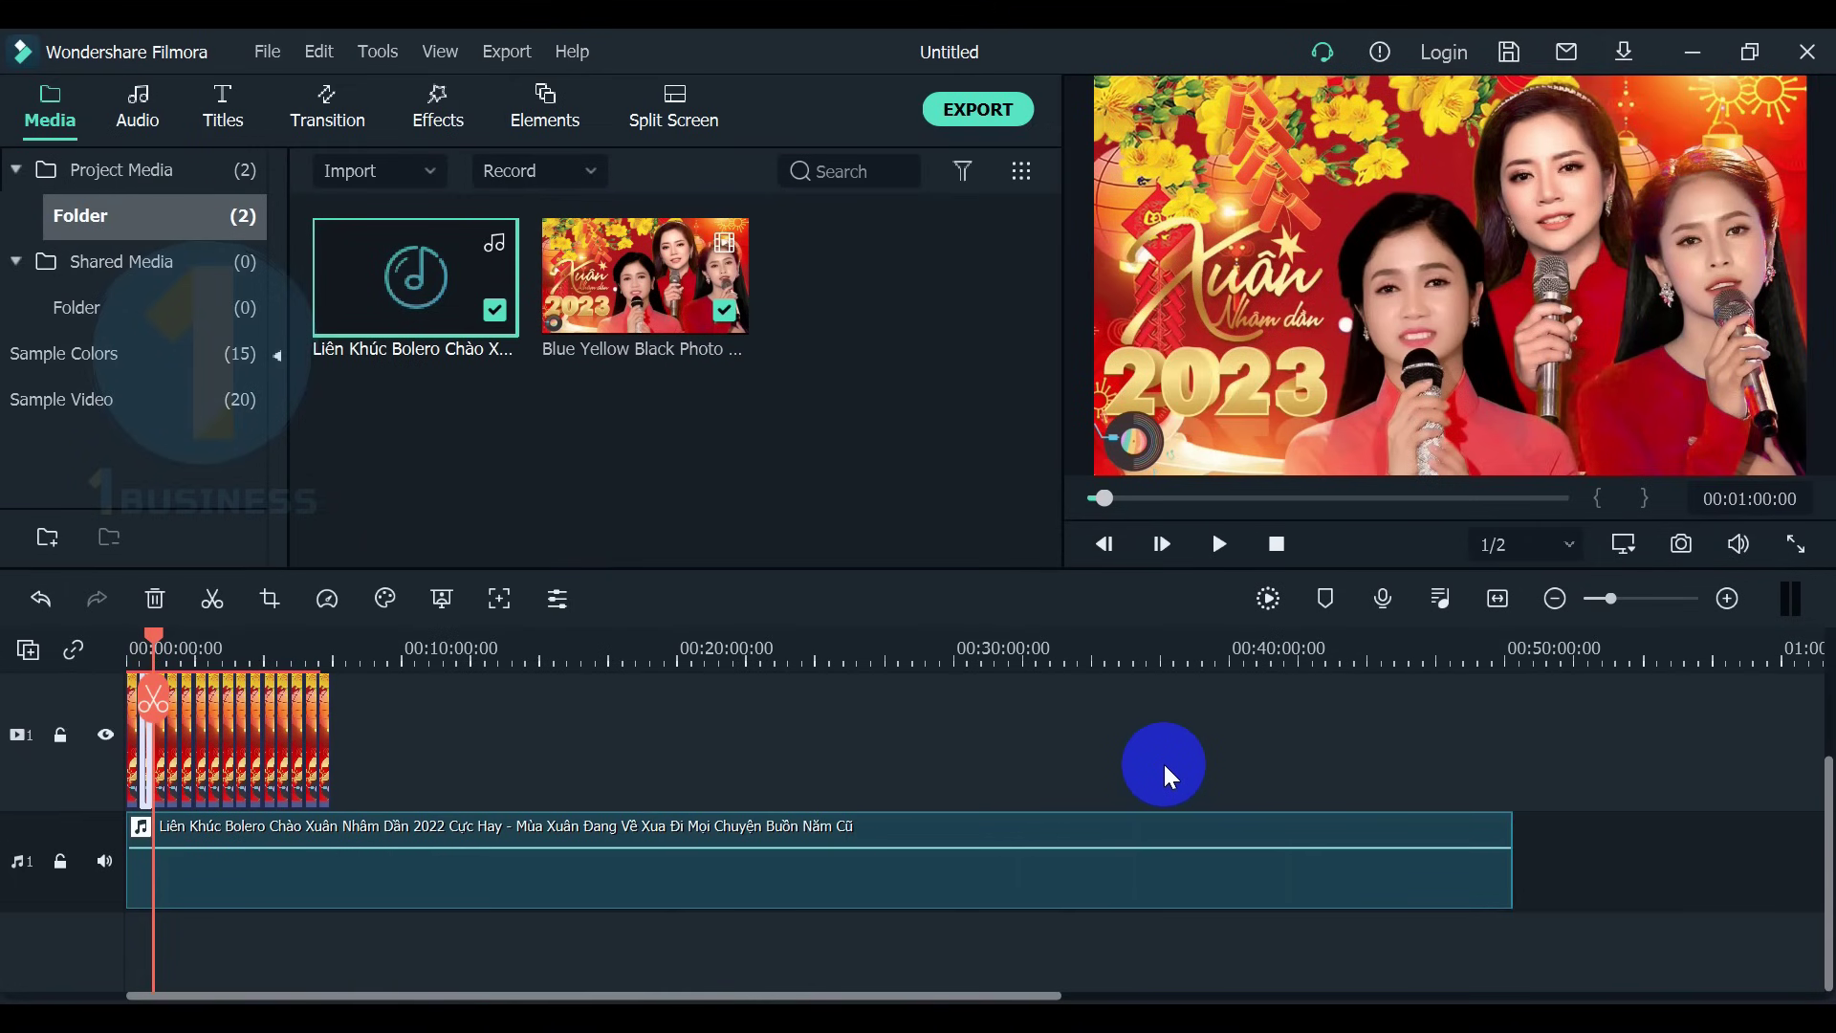
# Play back part of the filled timeline, stop, and move the playhead past the end of the clips to about 00:52:49.
pyautogui.click(1219, 544)
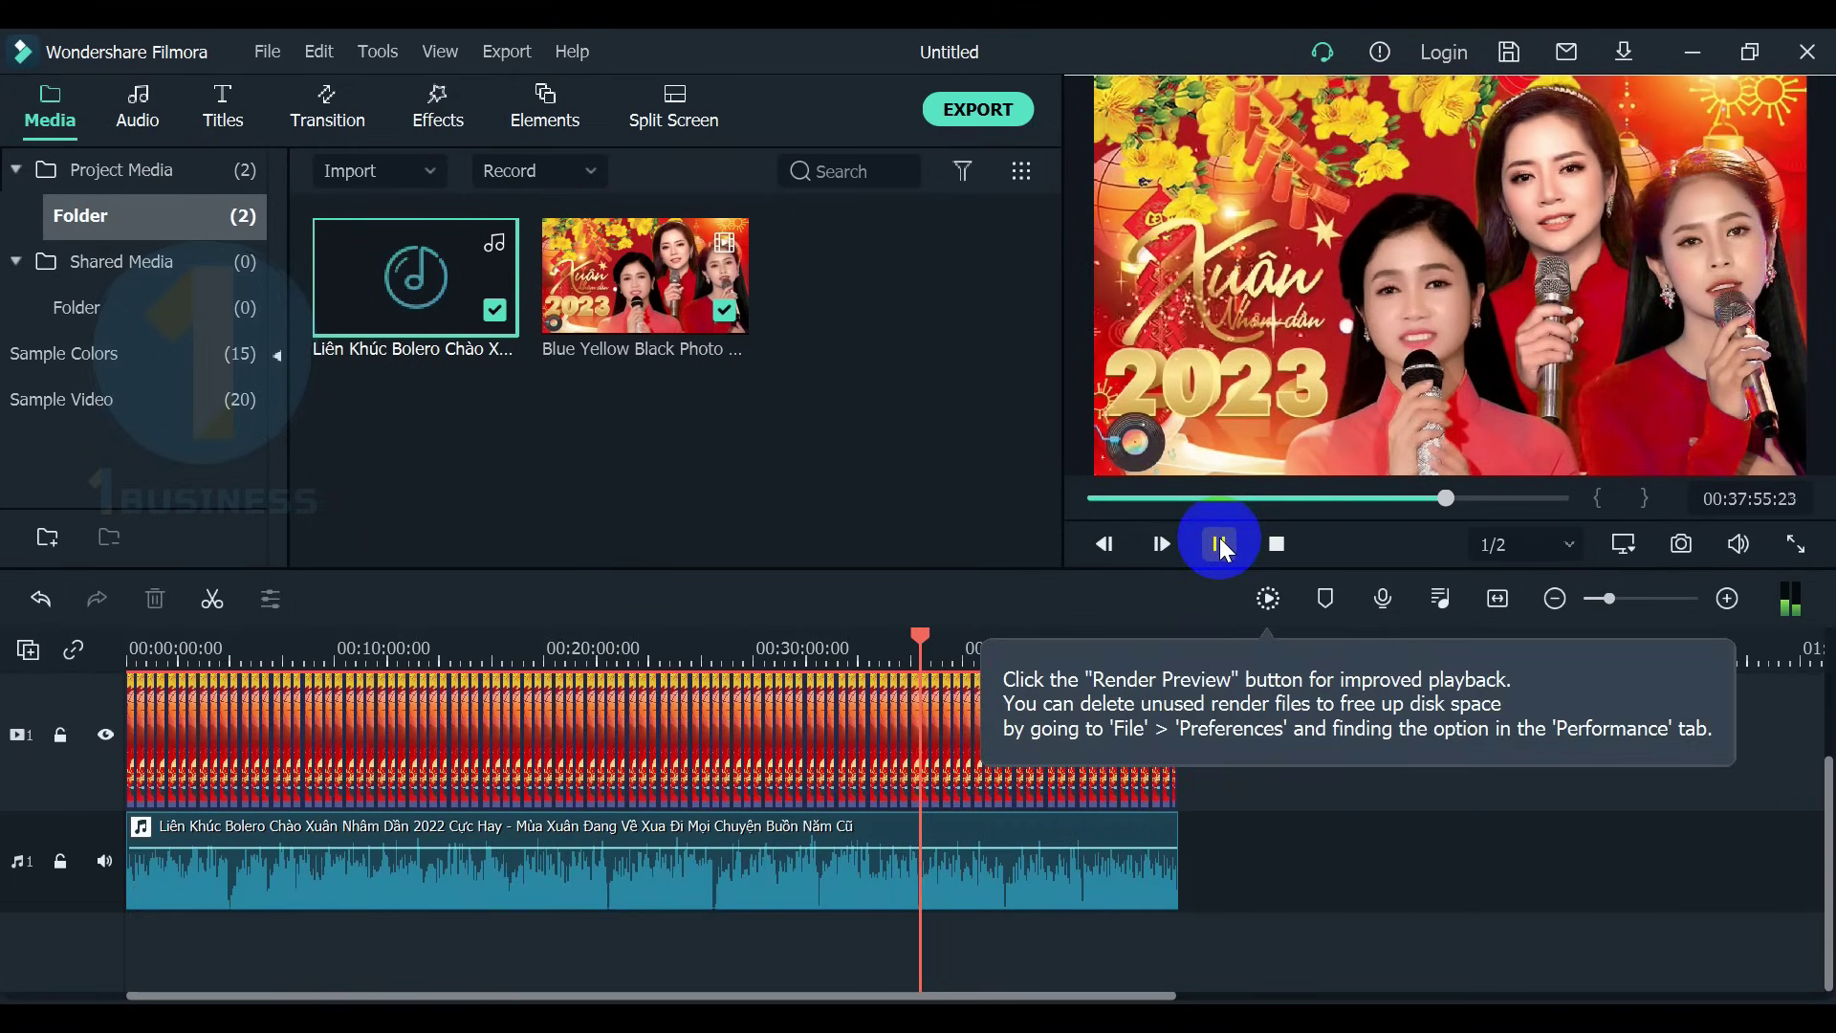
pyautogui.click(1178, 774)
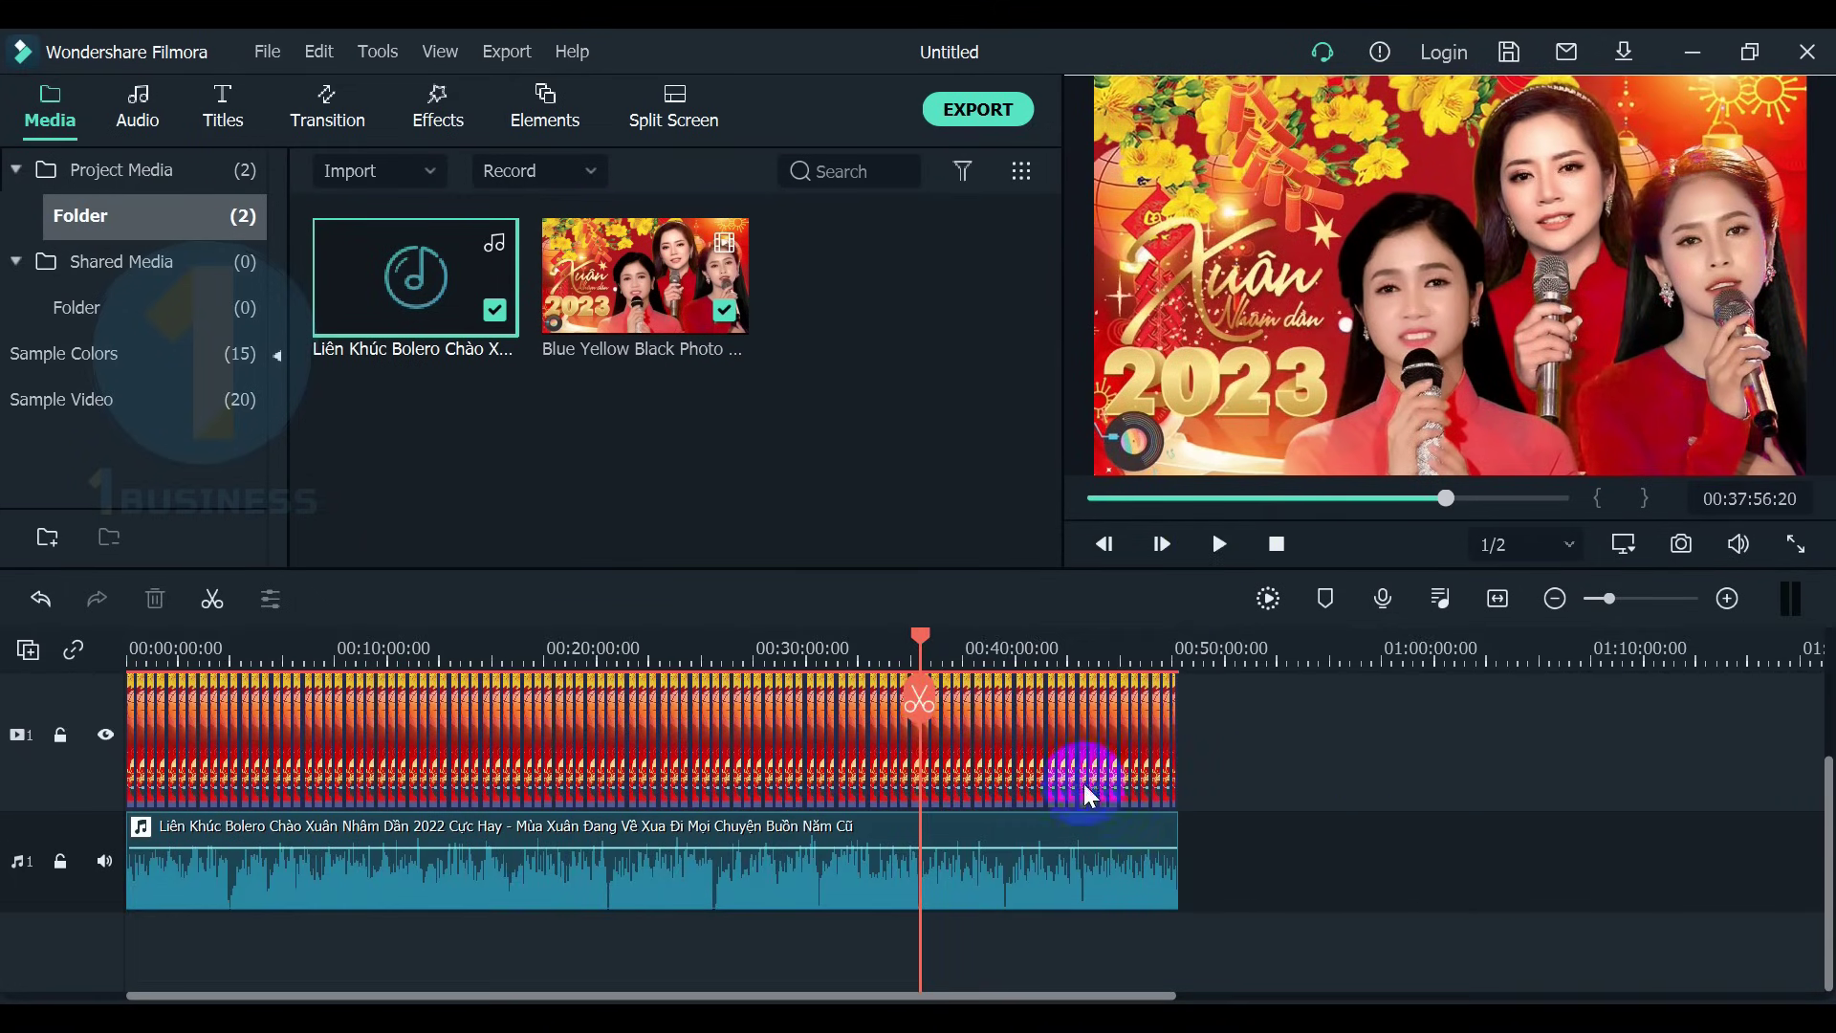
pyautogui.moveTo(921, 636); pyautogui.dragTo(1231, 658)
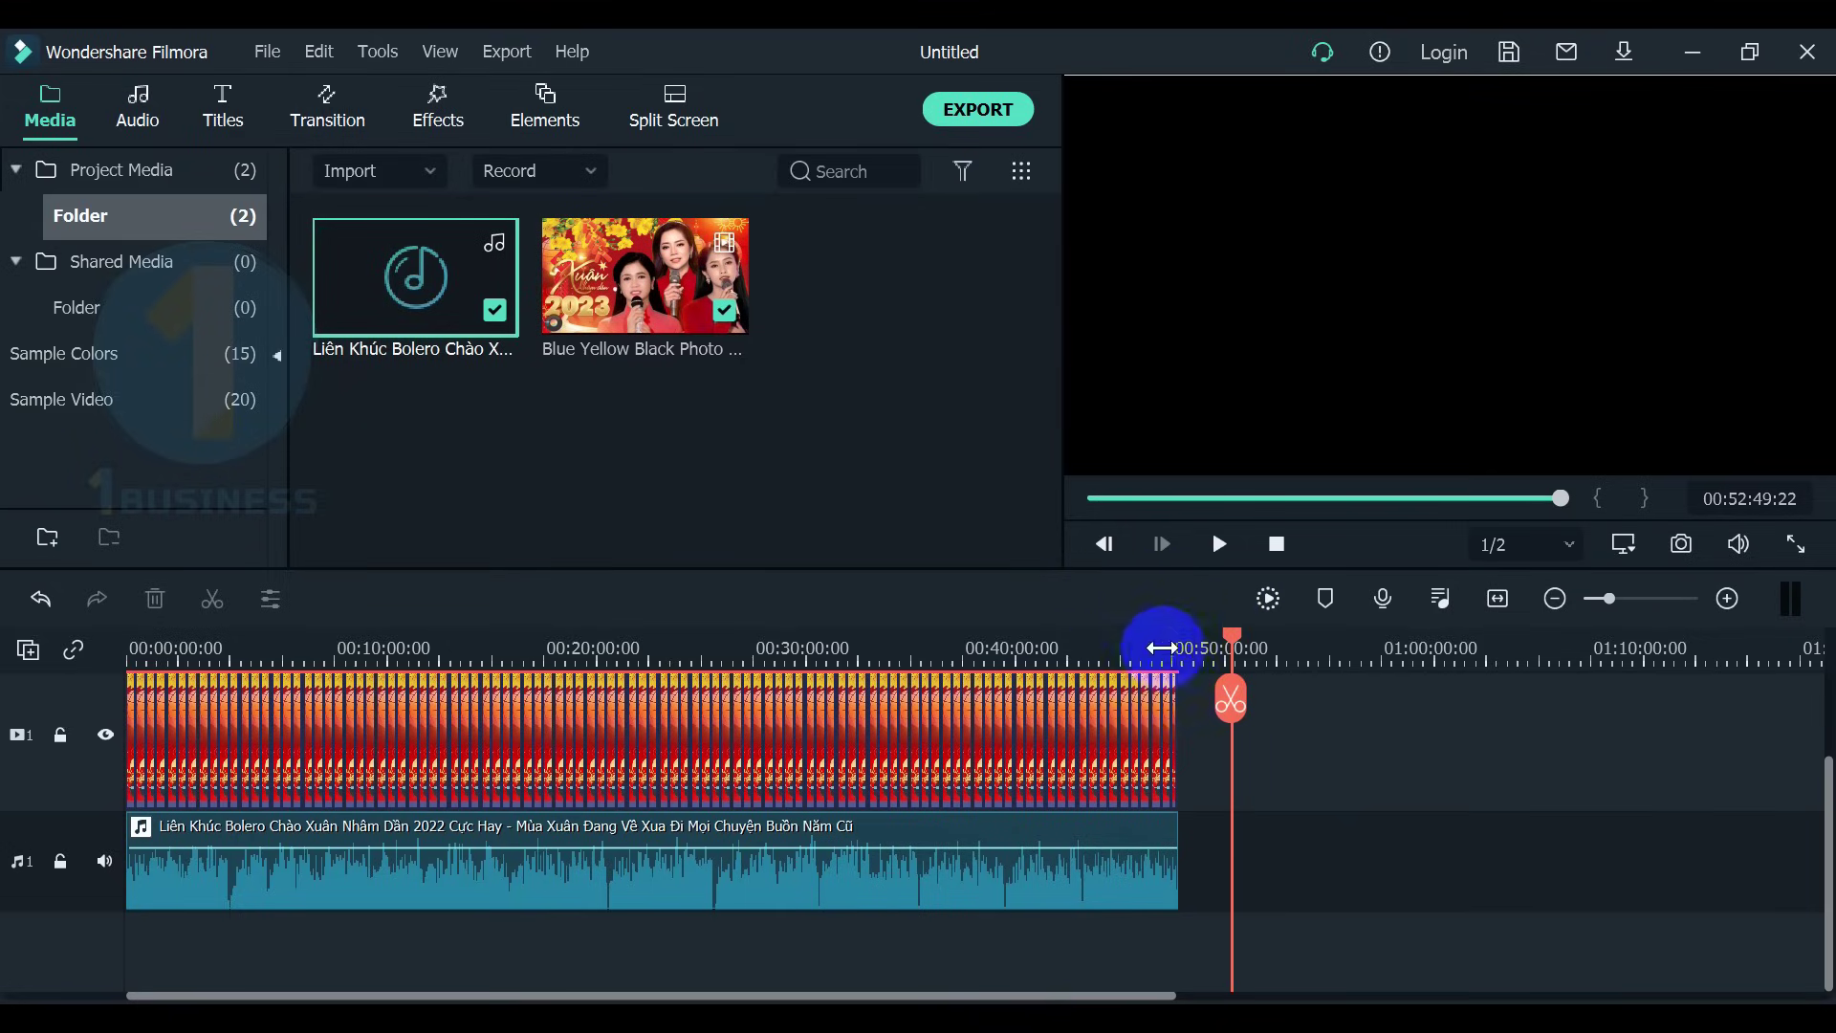
pyautogui.rightClick(790, 457)
pyautogui.click(882, 487)
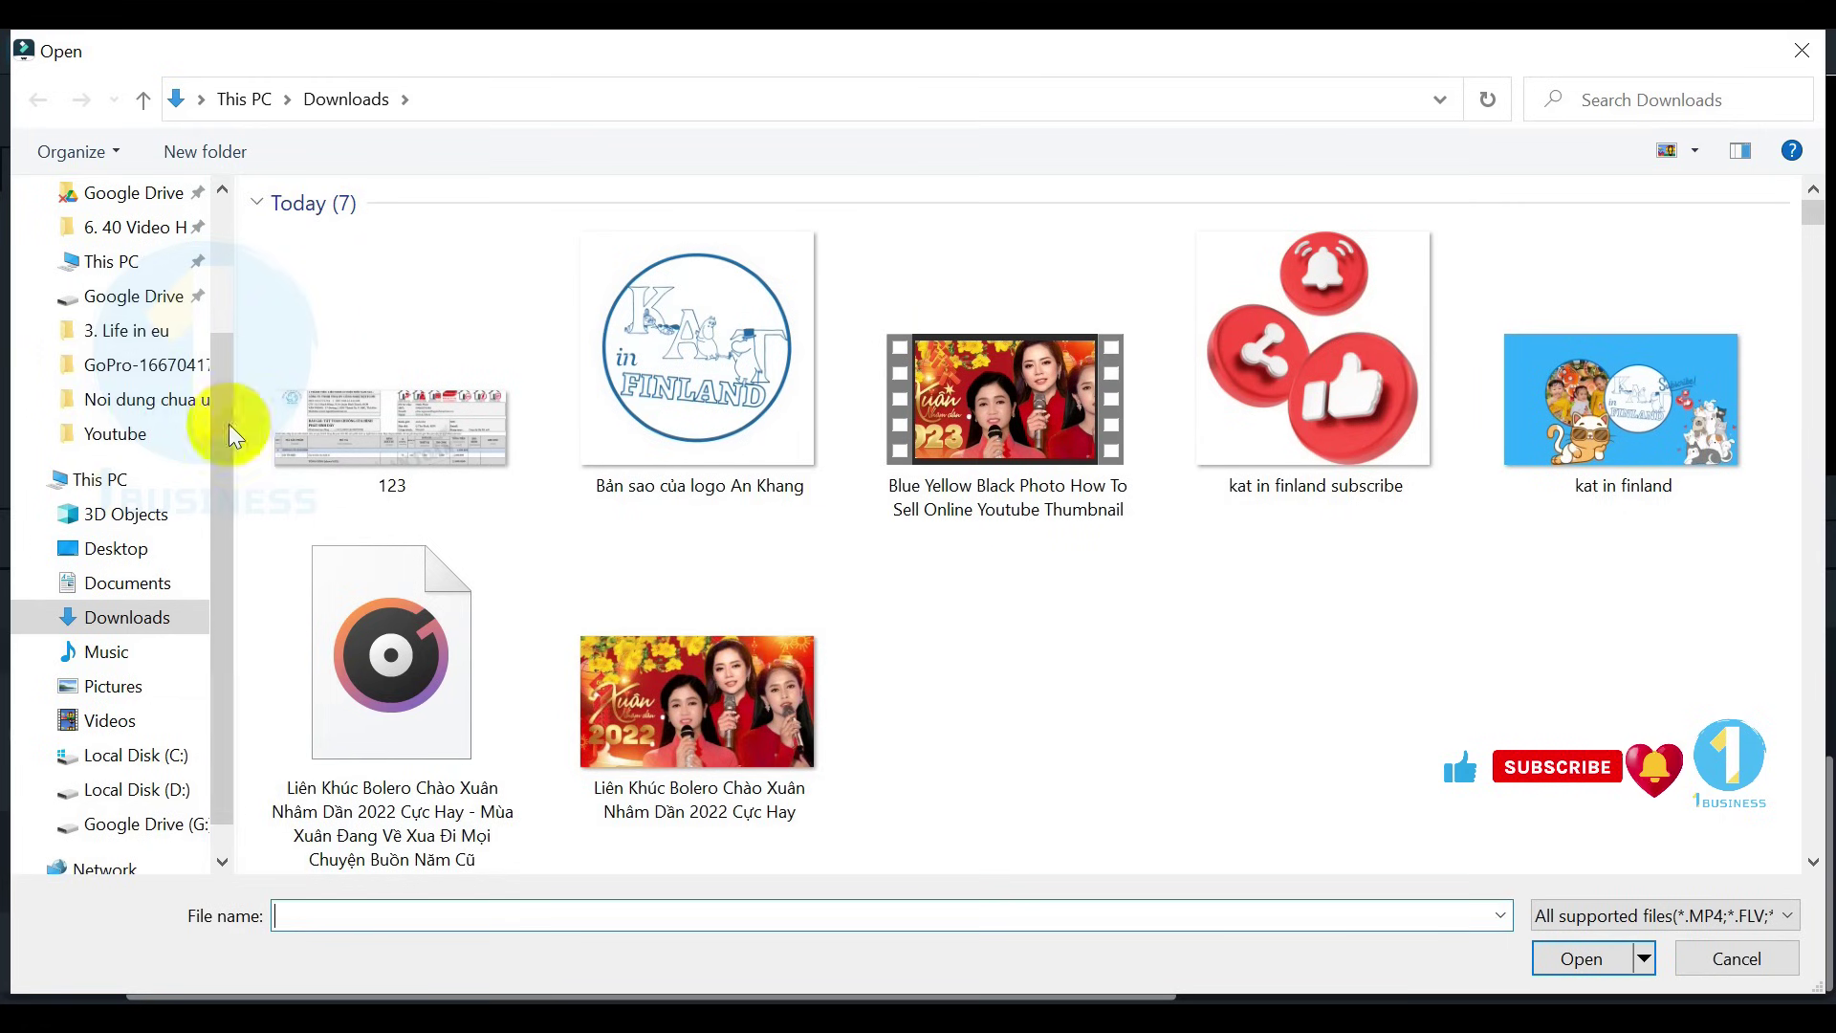
pyautogui.click(127, 406)
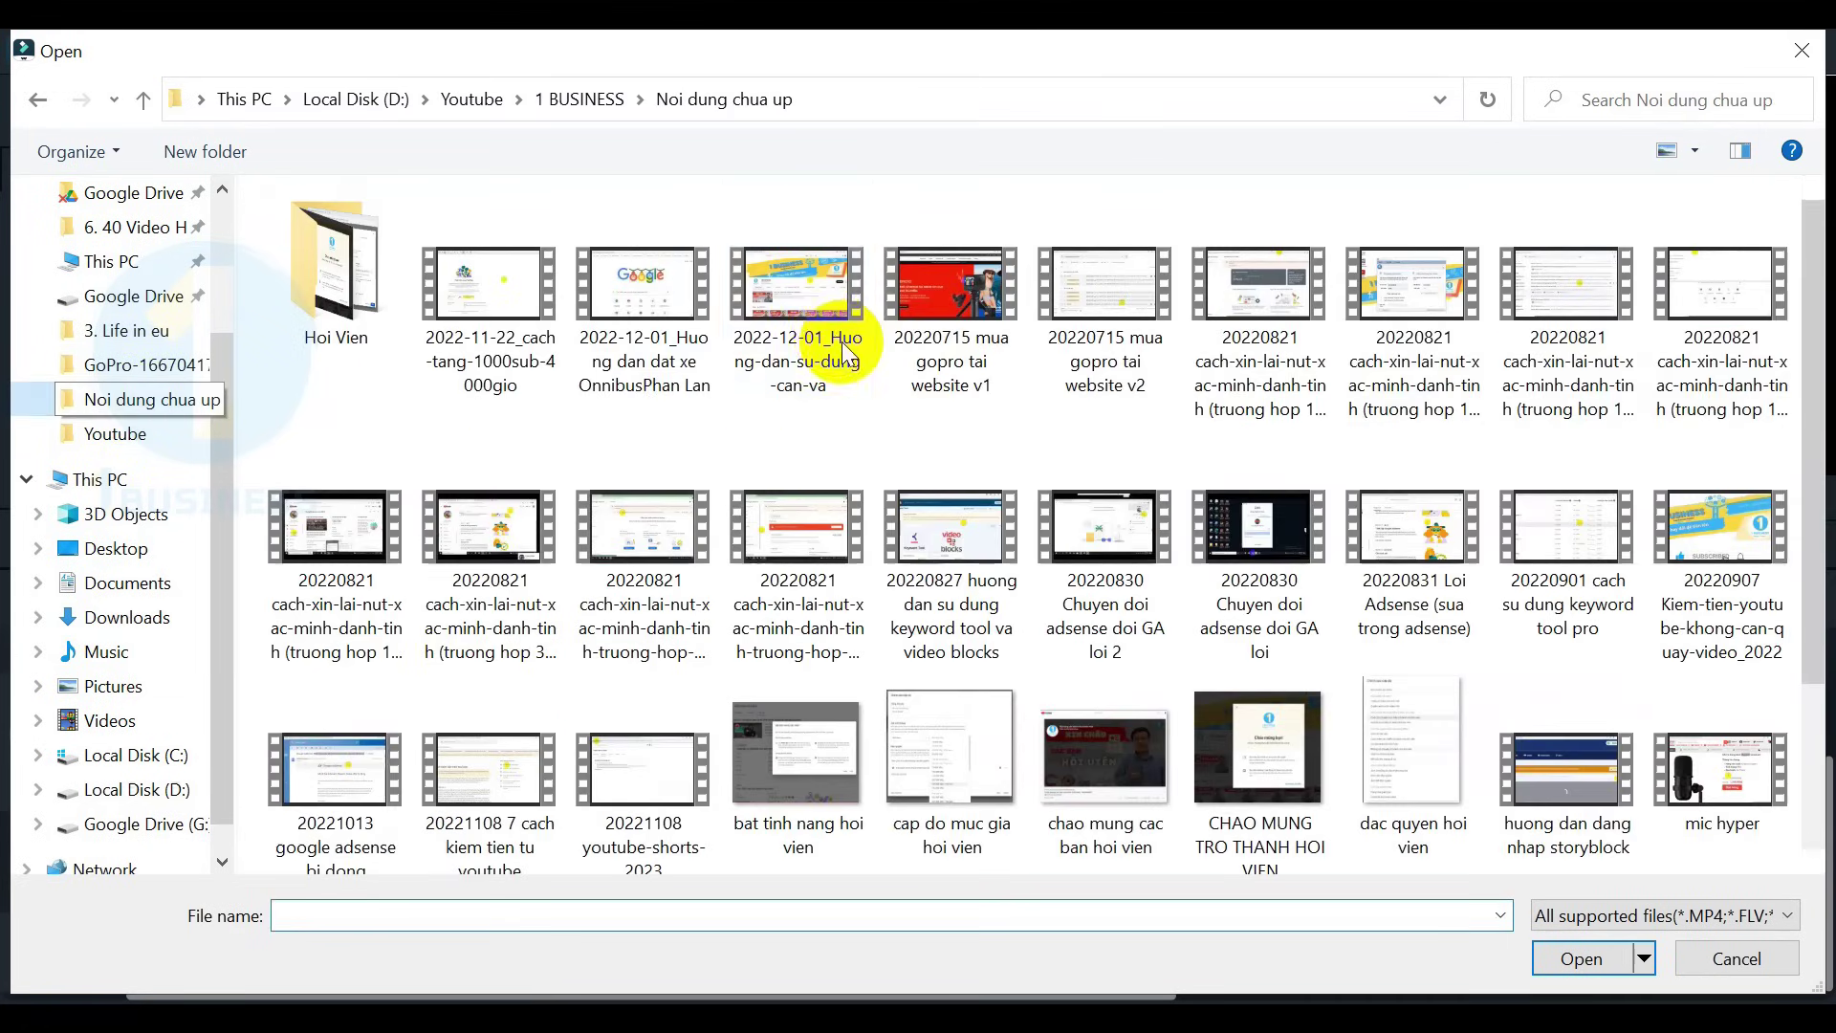
pyautogui.click(137, 435)
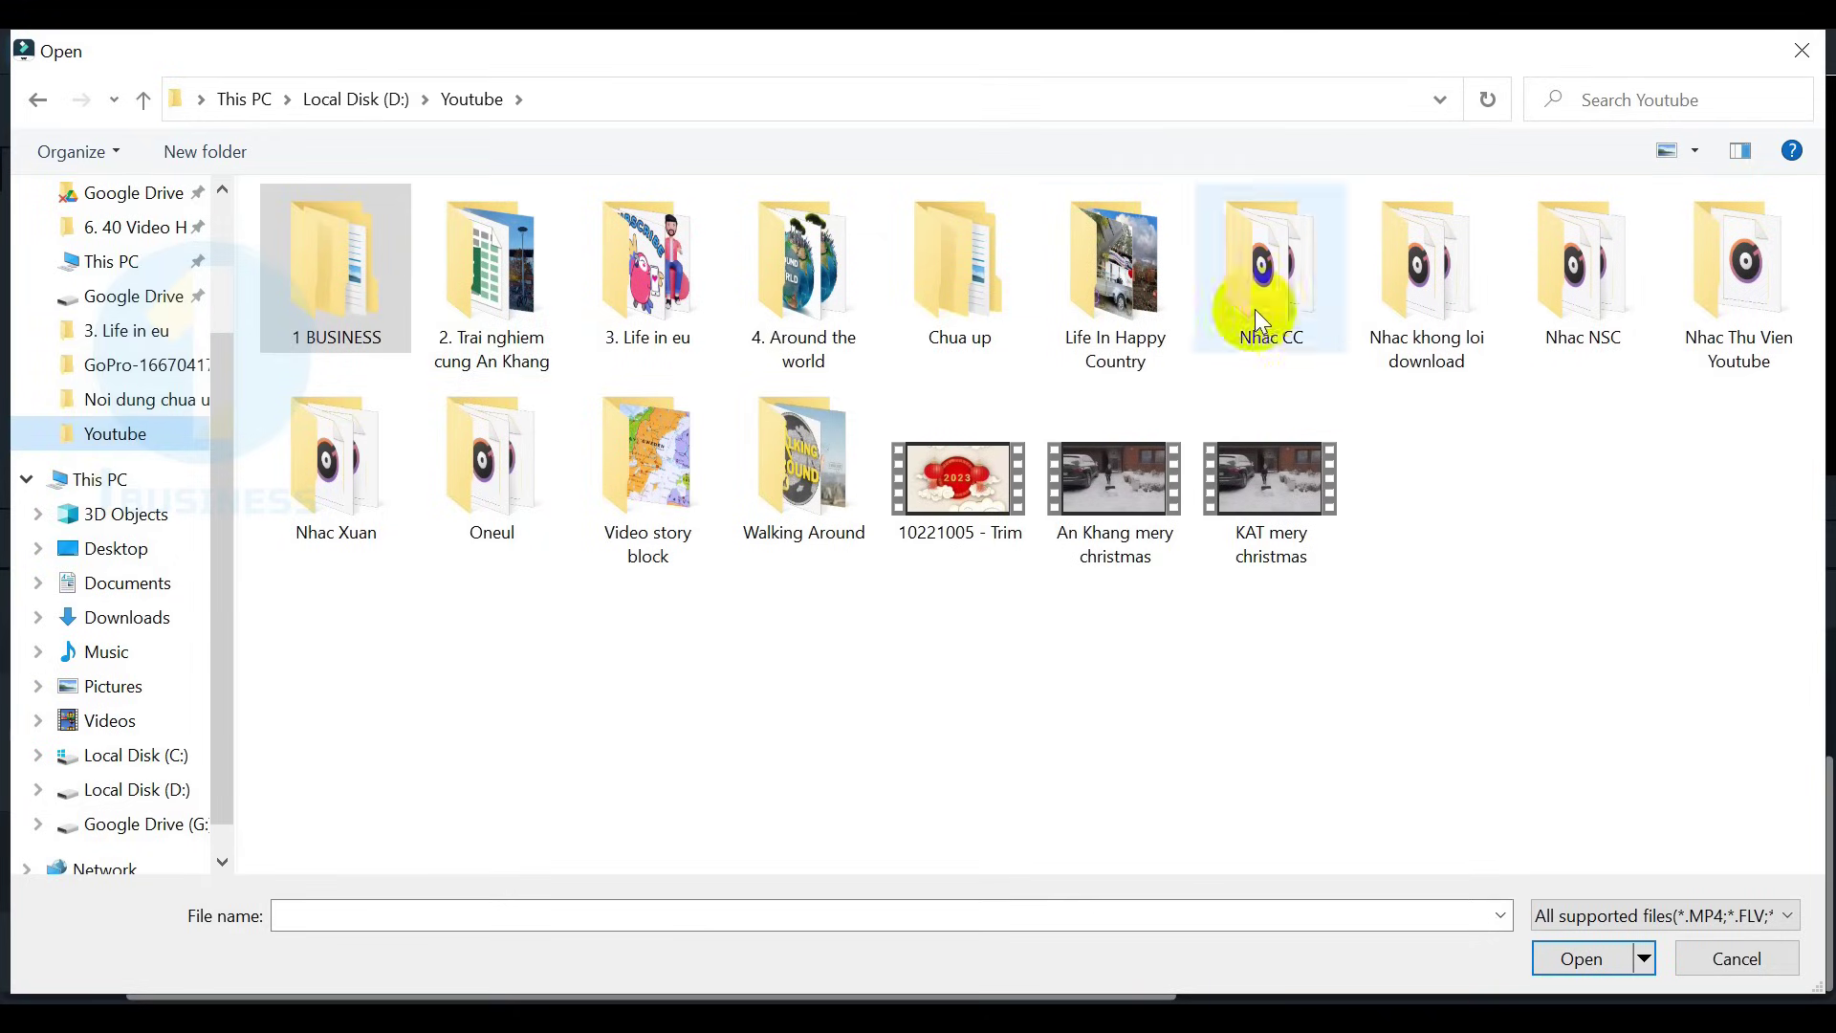
pyautogui.click(978, 318)
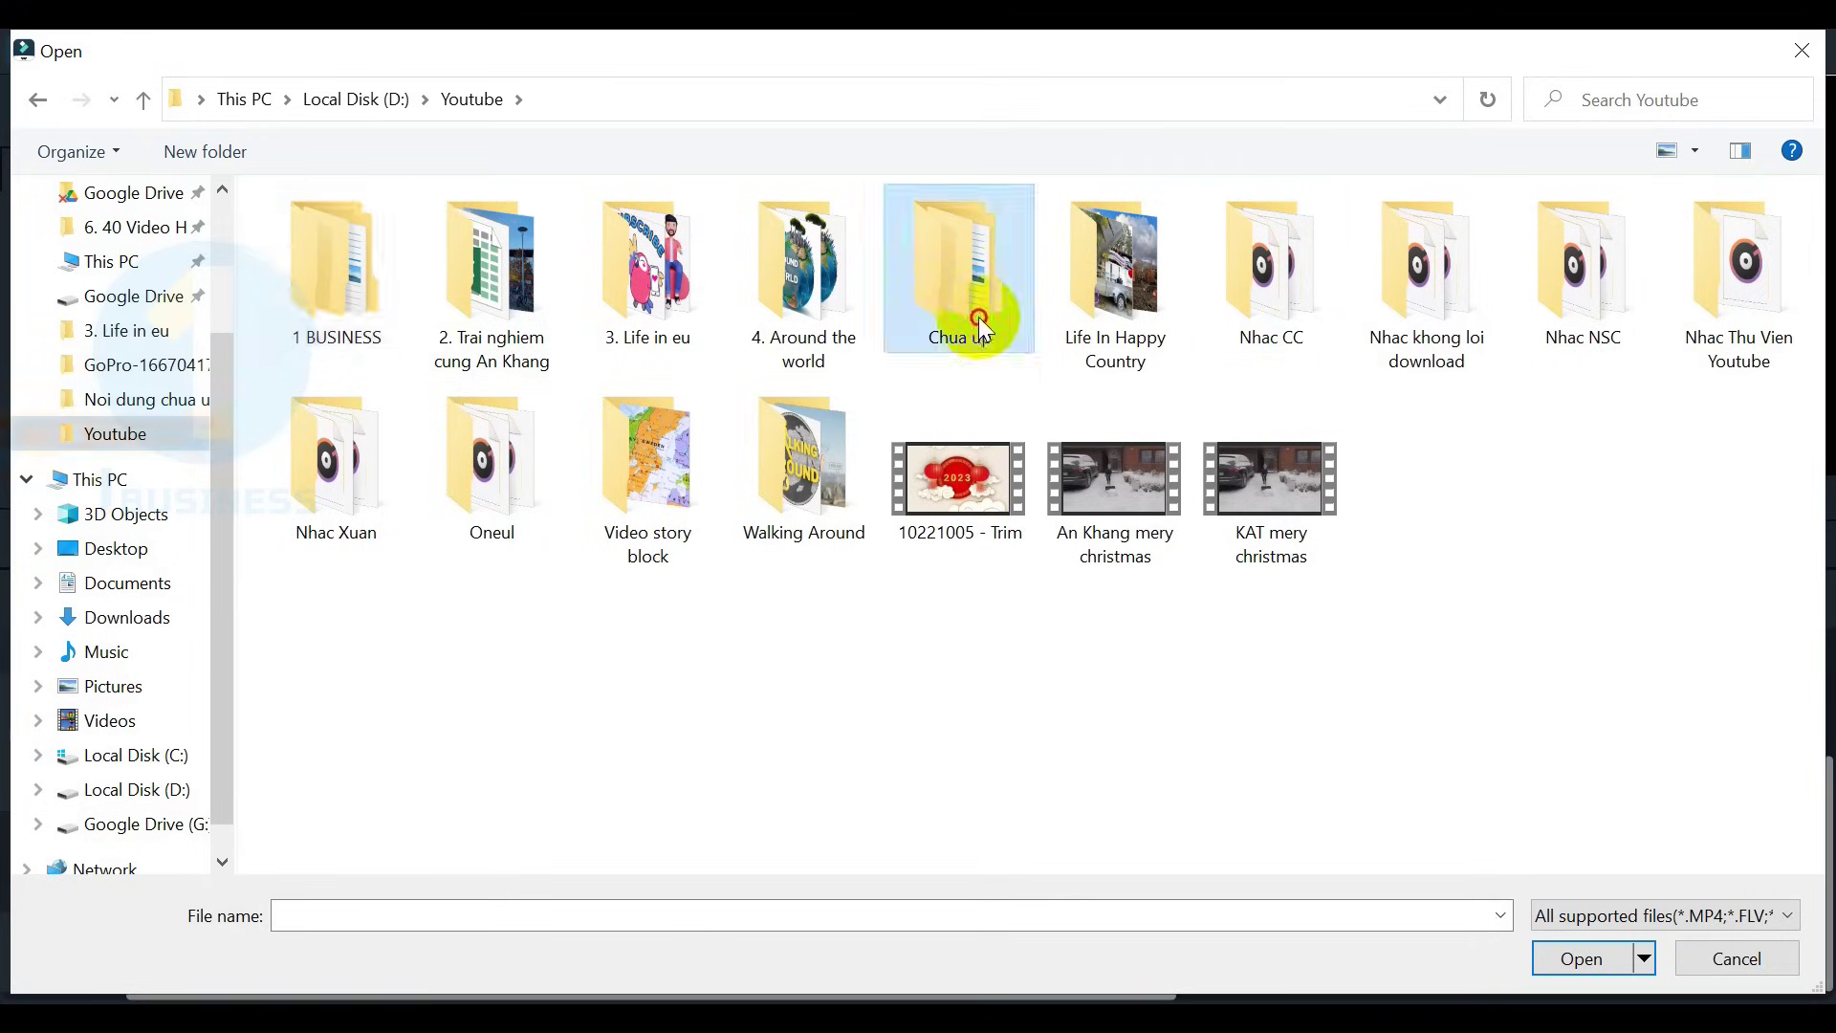
pyautogui.doubleClick(979, 318)
pyautogui.doubleClick(386, 239)
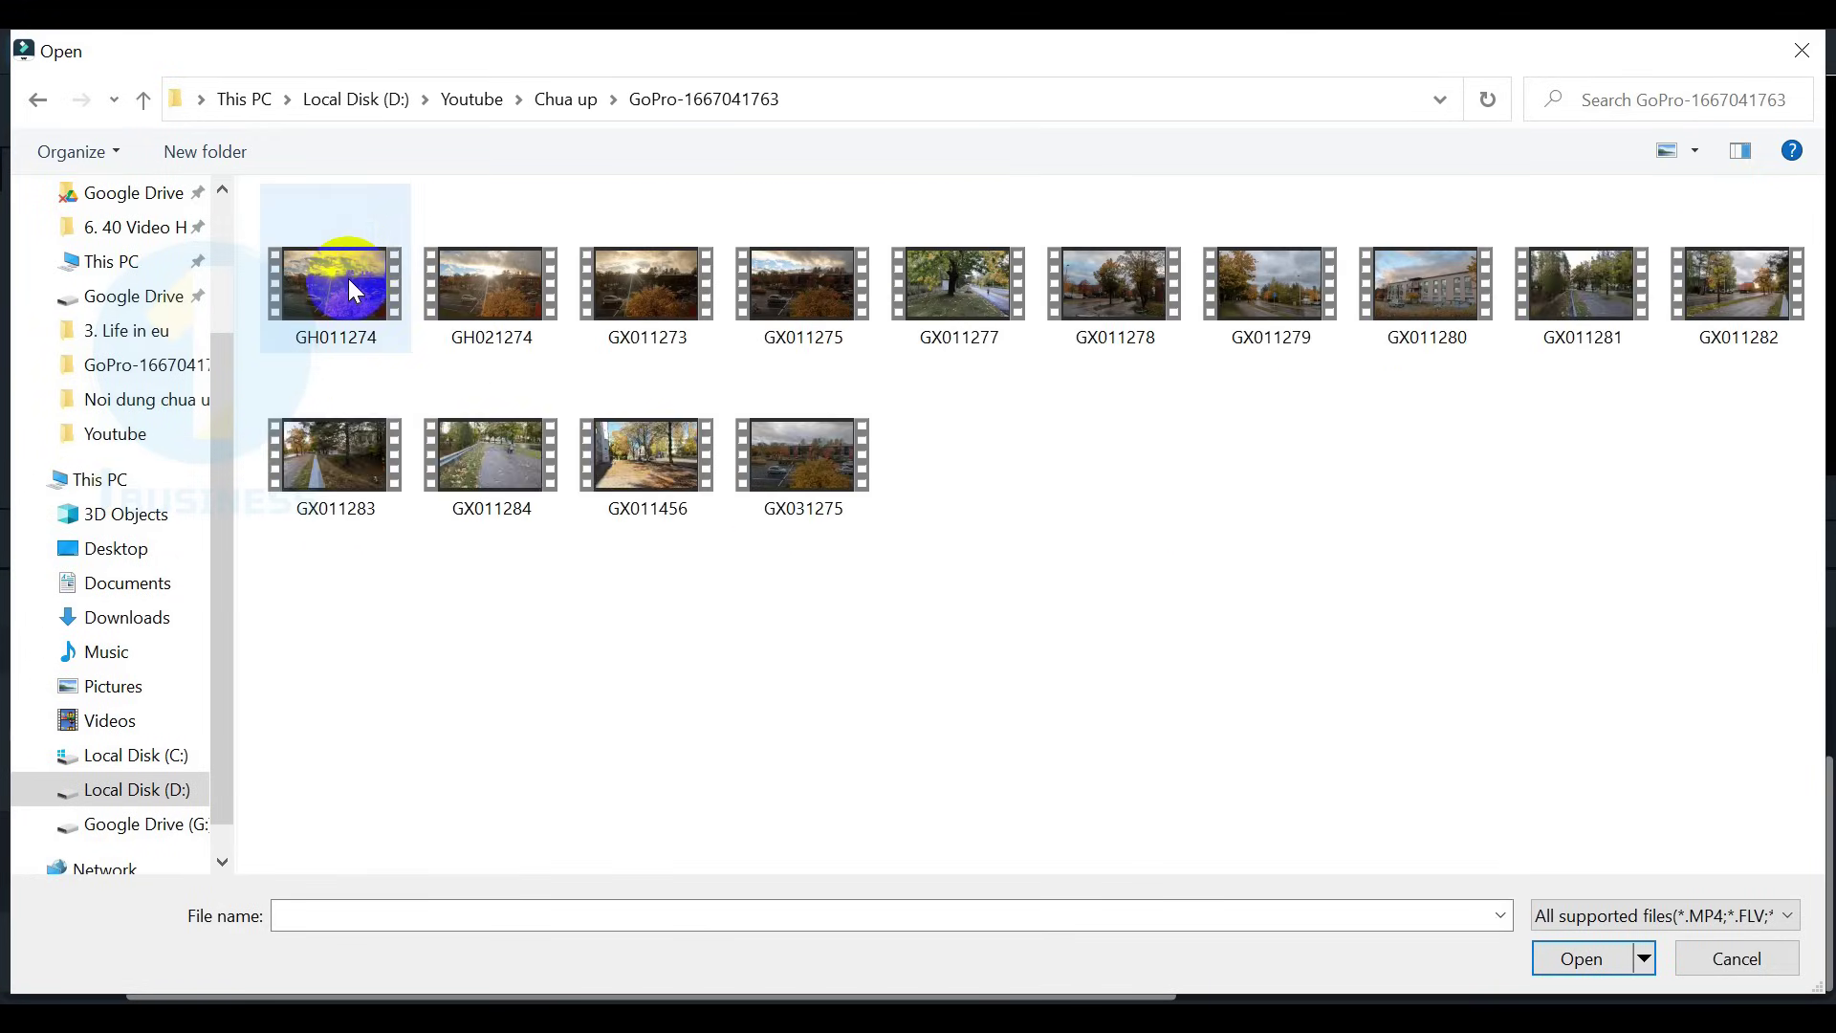
pyautogui.doubleClick(349, 278)
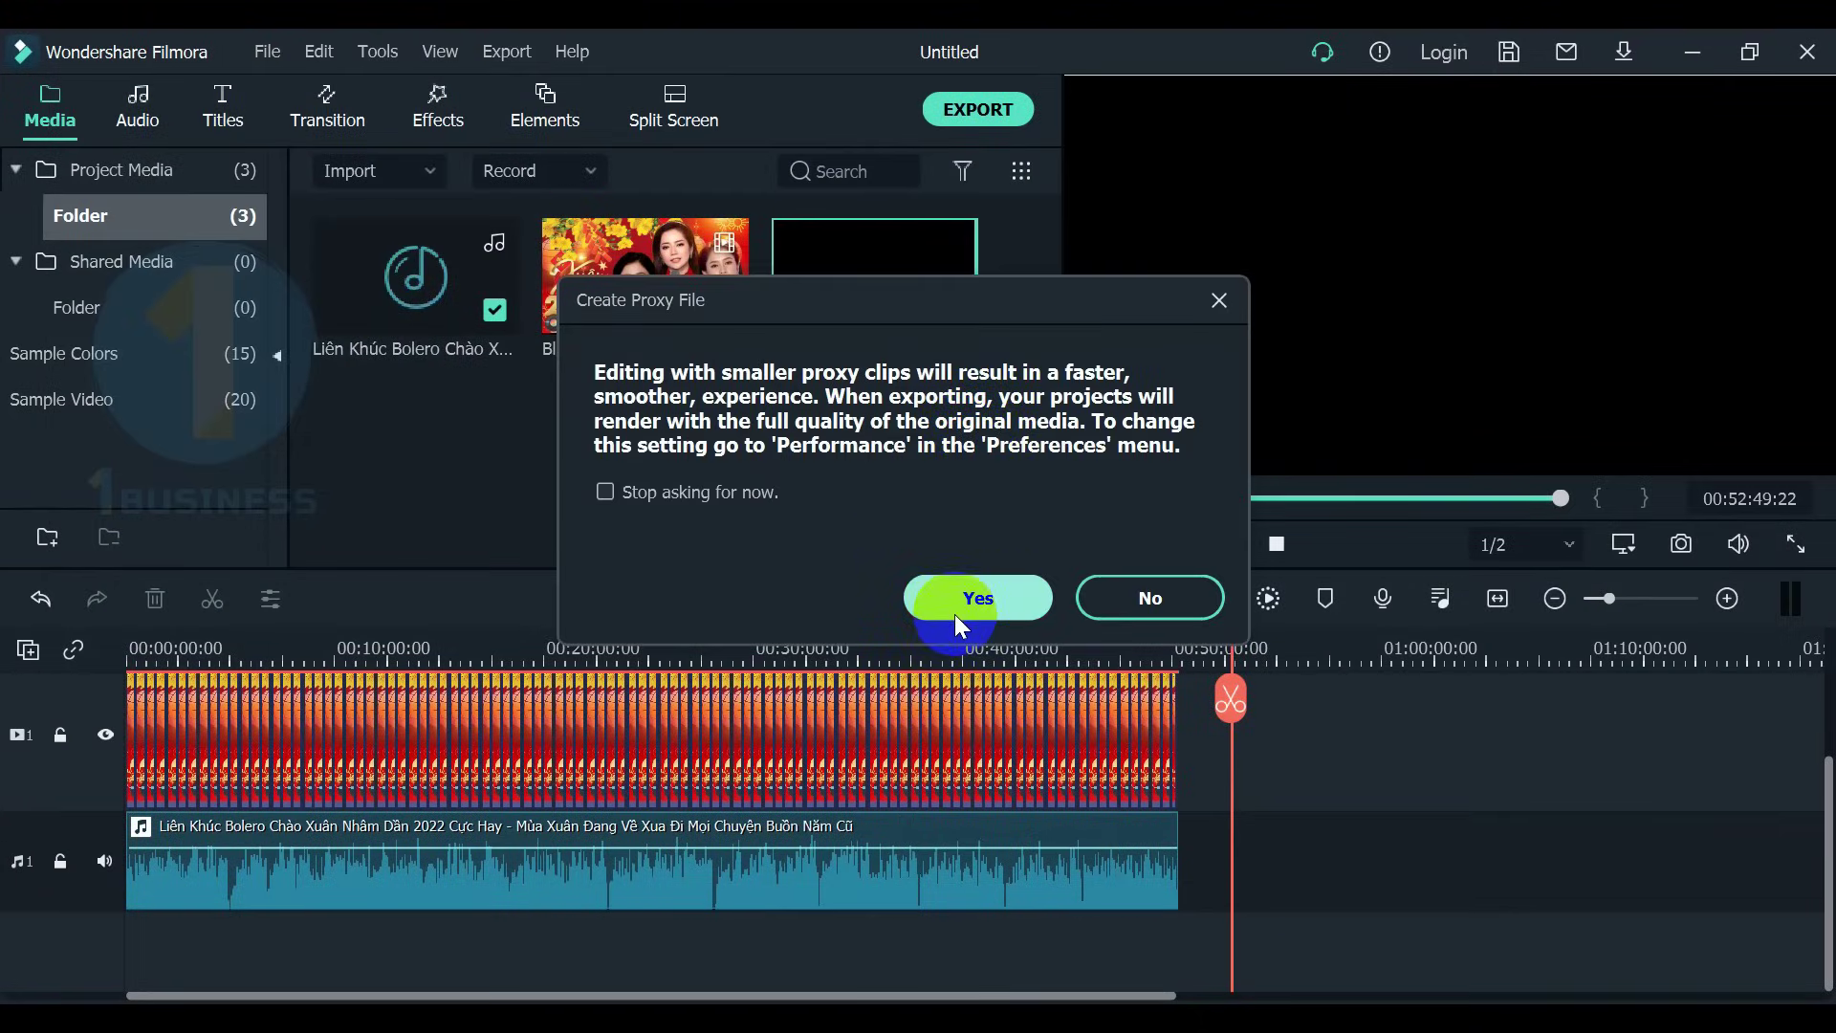
pyautogui.click(976, 604)
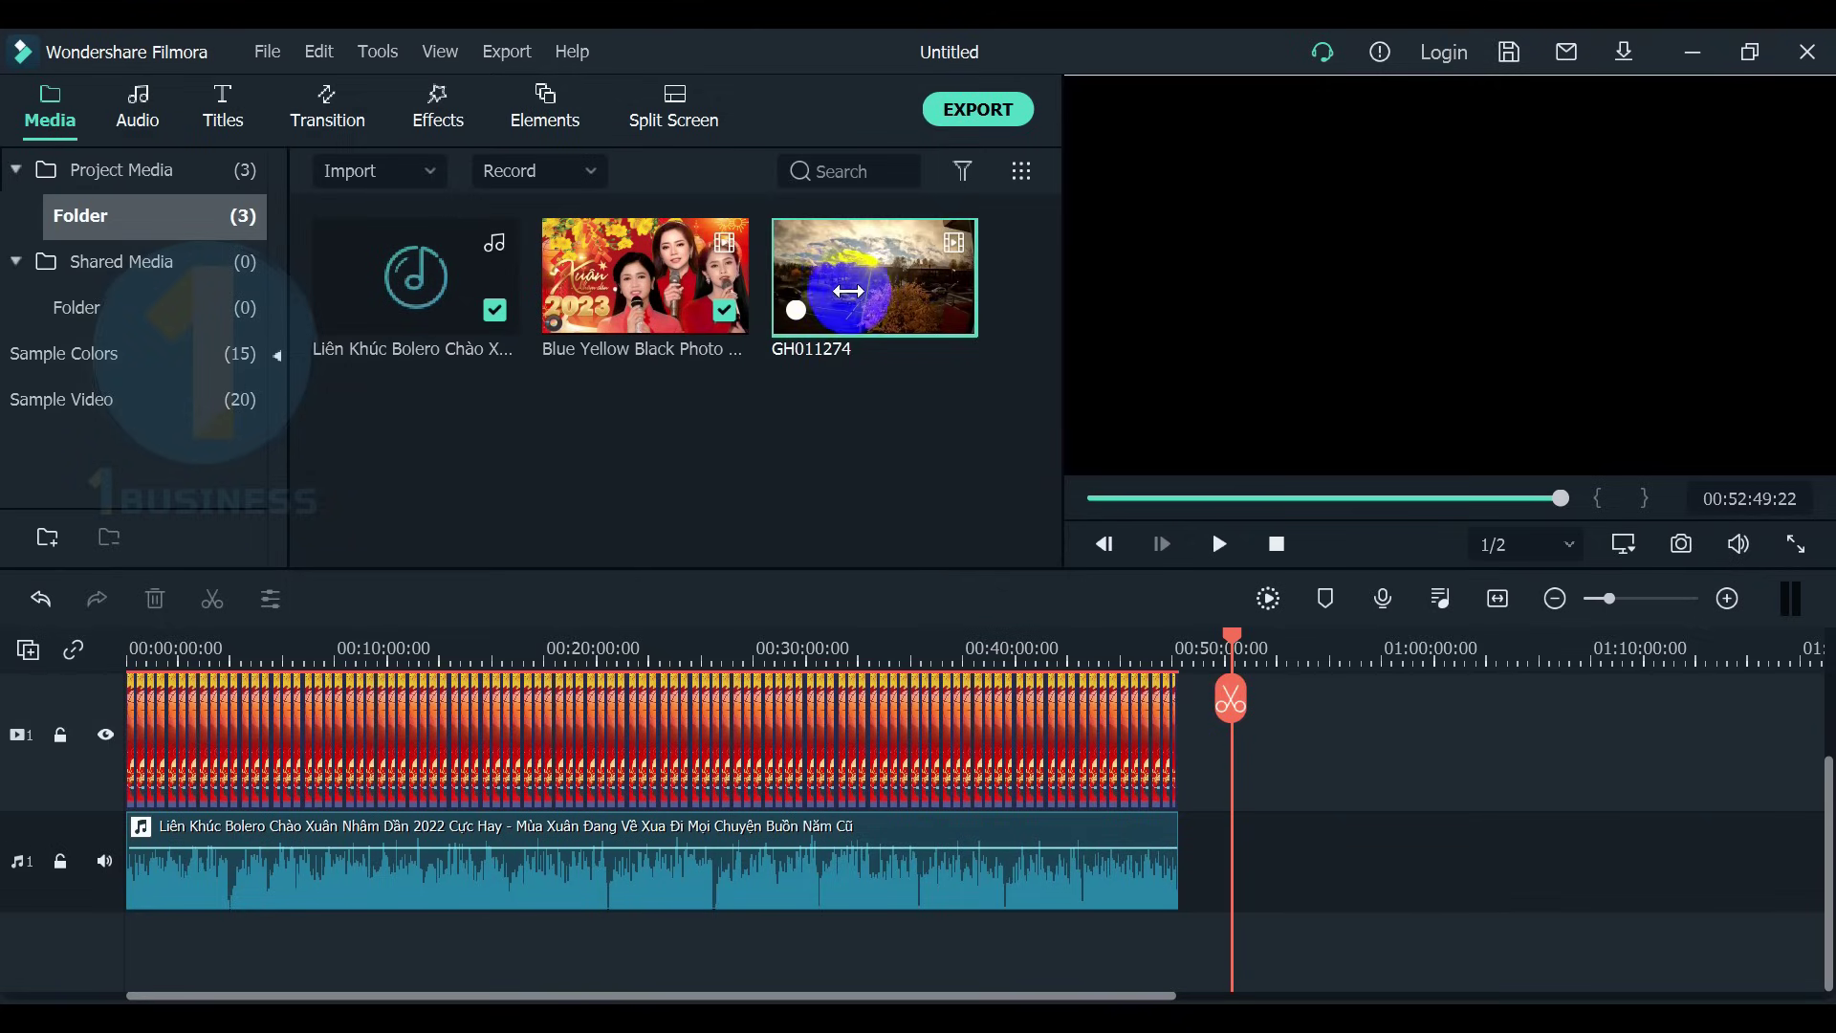
pyautogui.moveTo(829, 272); pyautogui.dragTo(1214, 737)
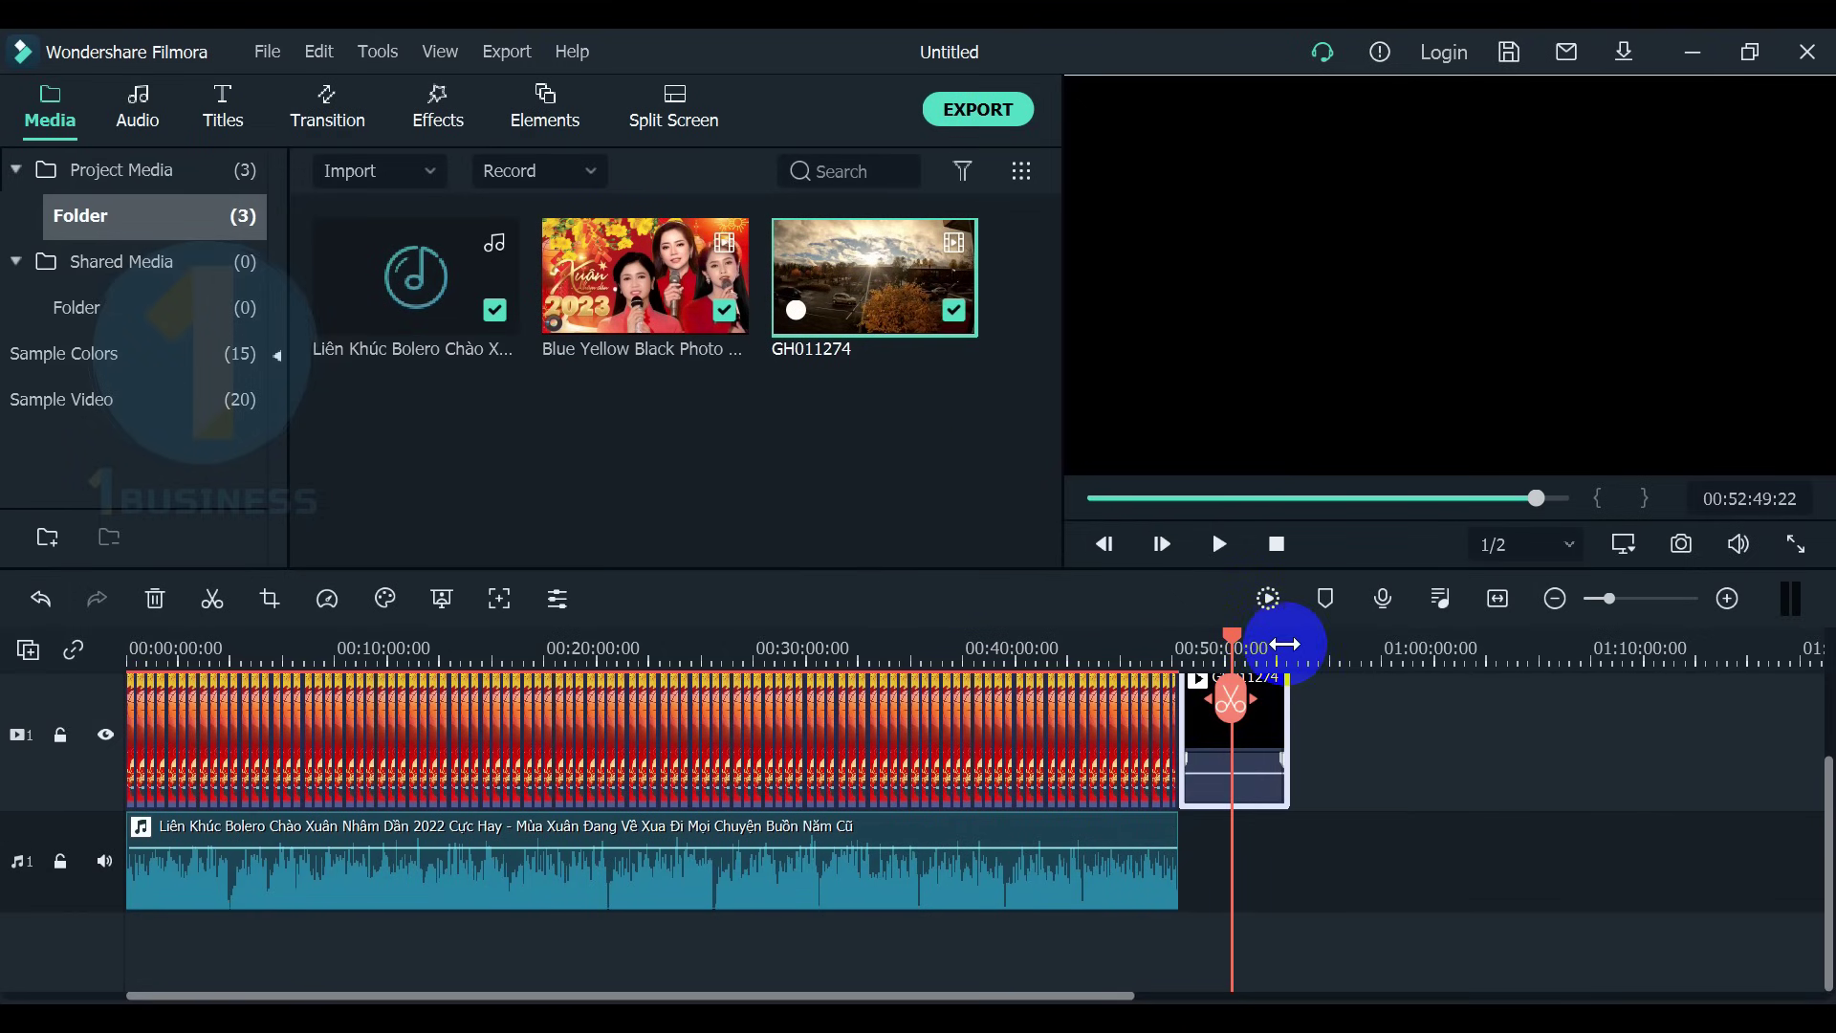
# Move the playhead to the end of the GH011274 clip and set the clip's speed to 0.80 with Ripple Edit on.
pyautogui.moveTo(1235, 643); pyautogui.dragTo(1288, 655)
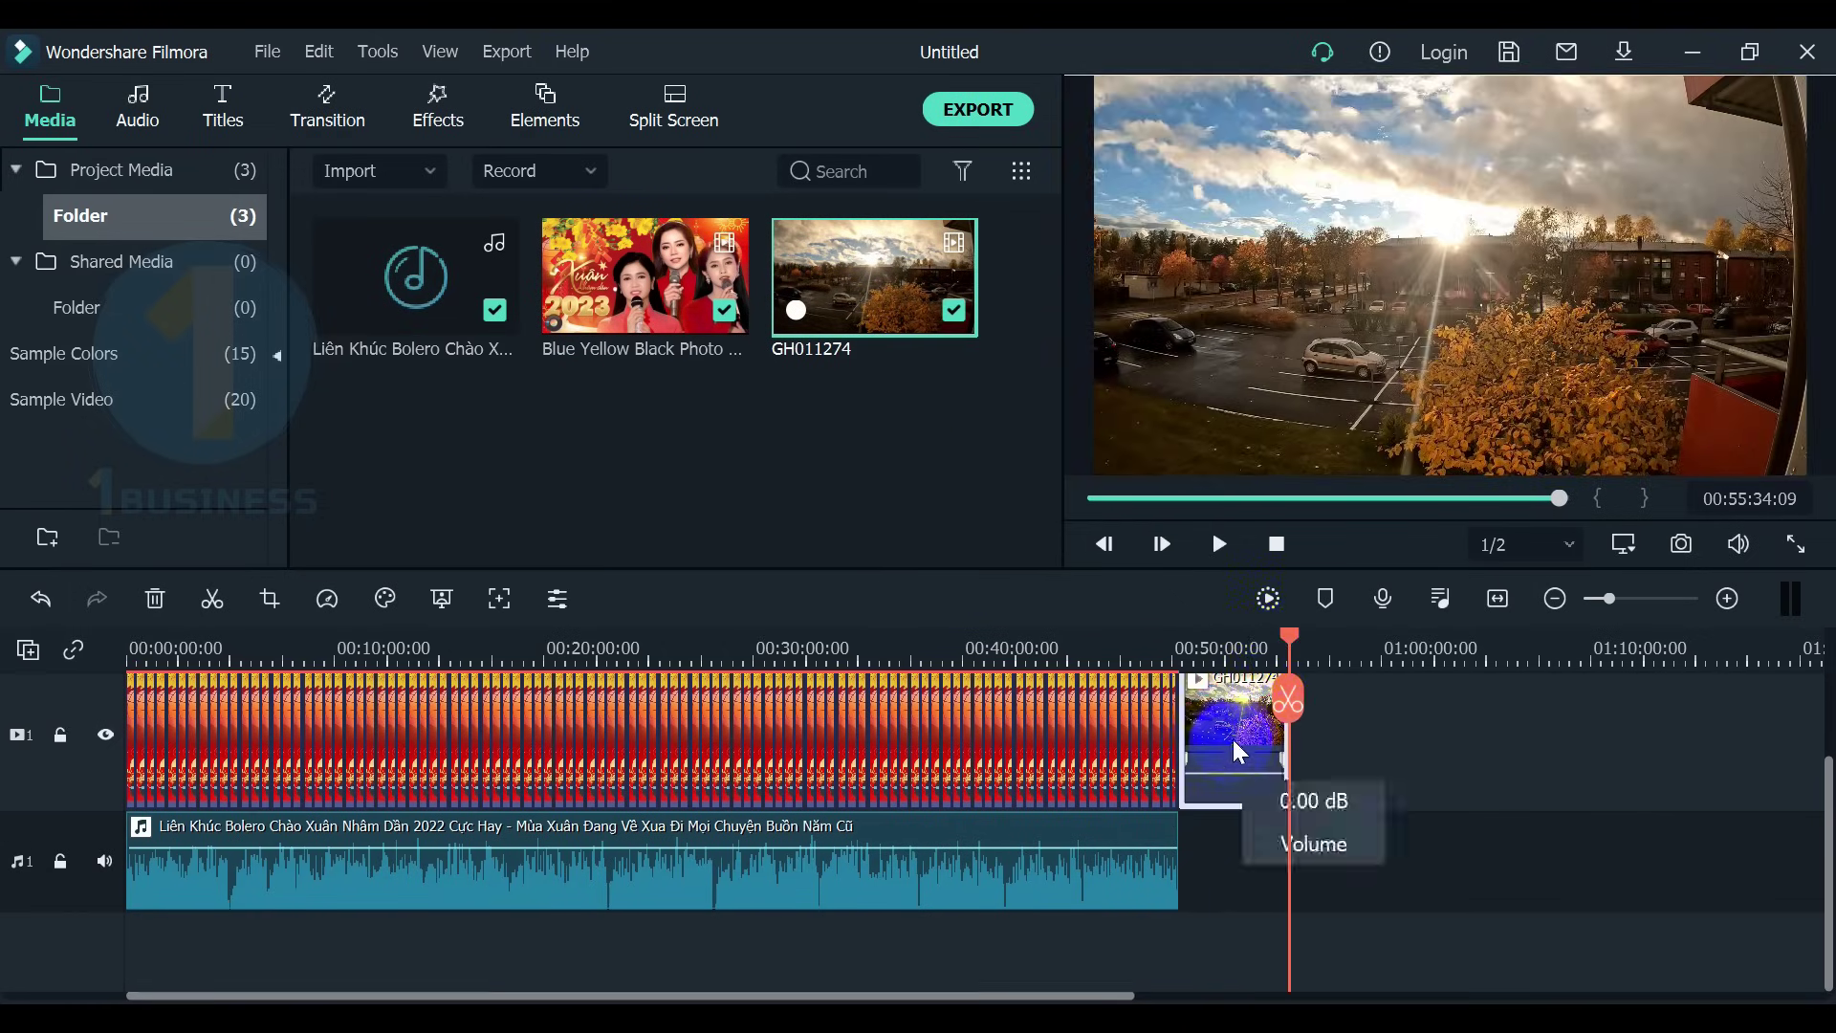
pyautogui.rightClick(1232, 738)
pyautogui.click(1075, 649)
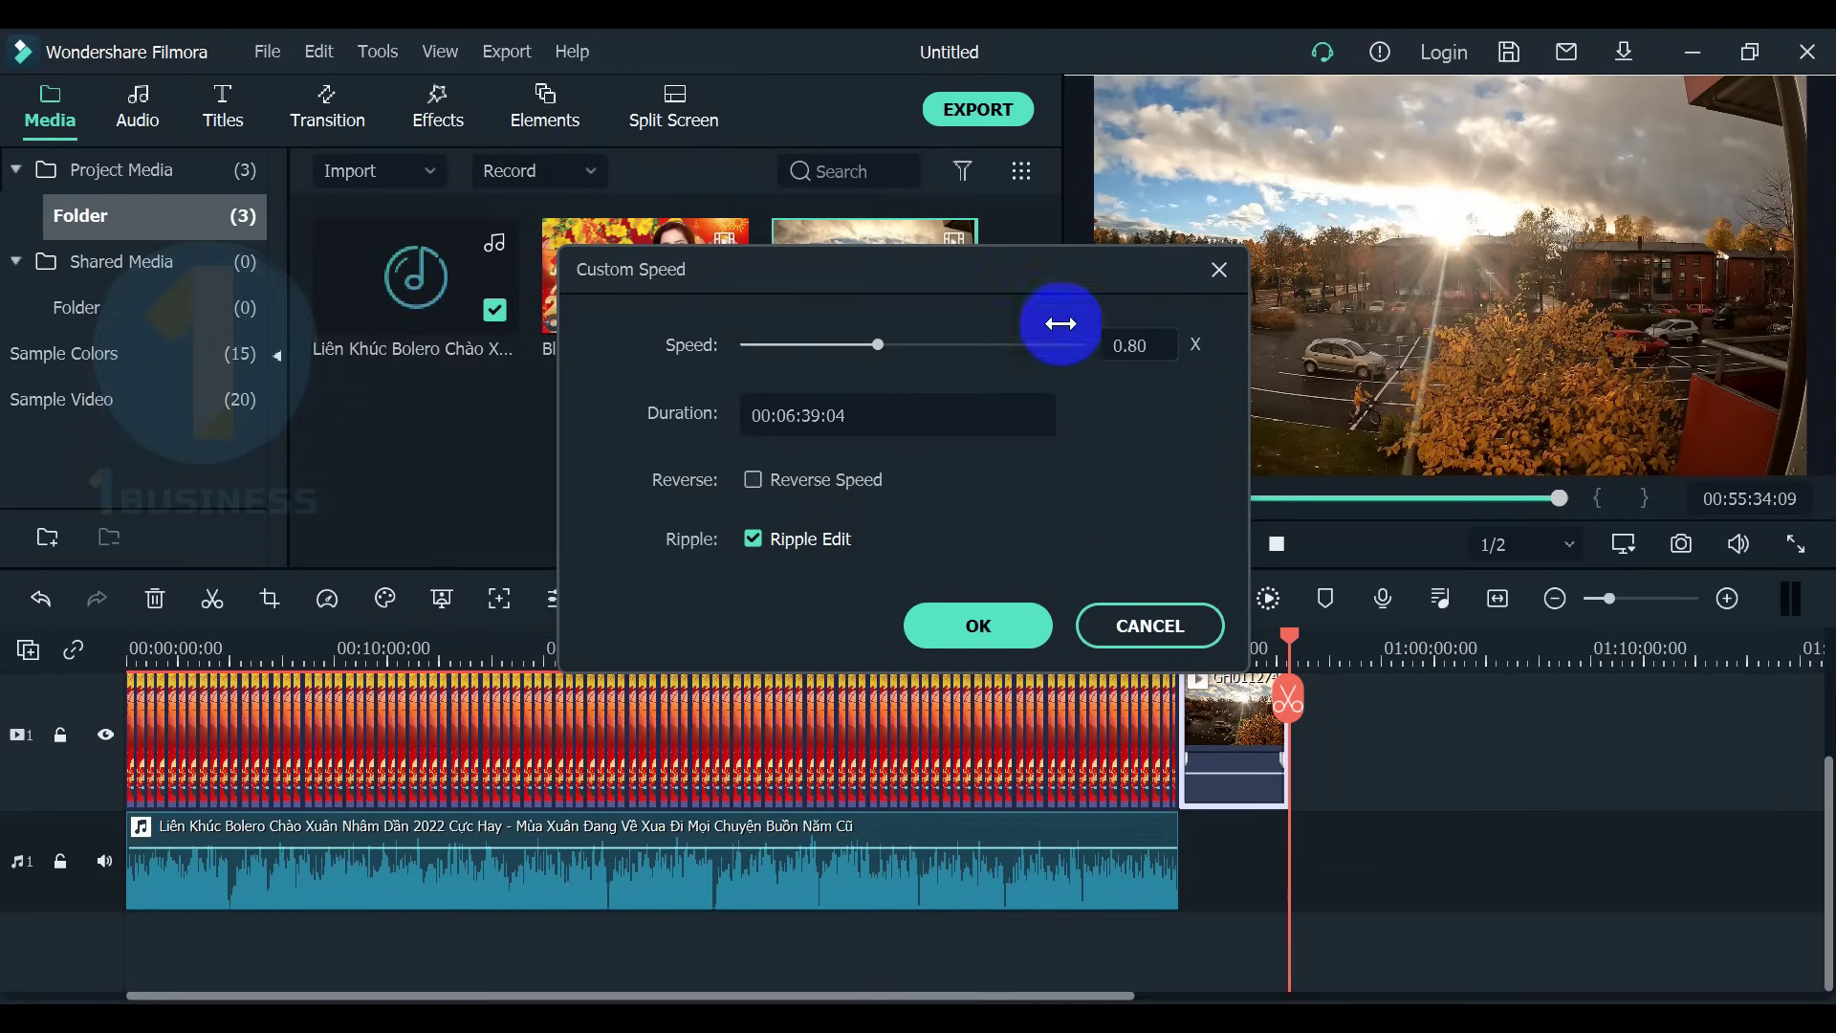
pyautogui.click(977, 626)
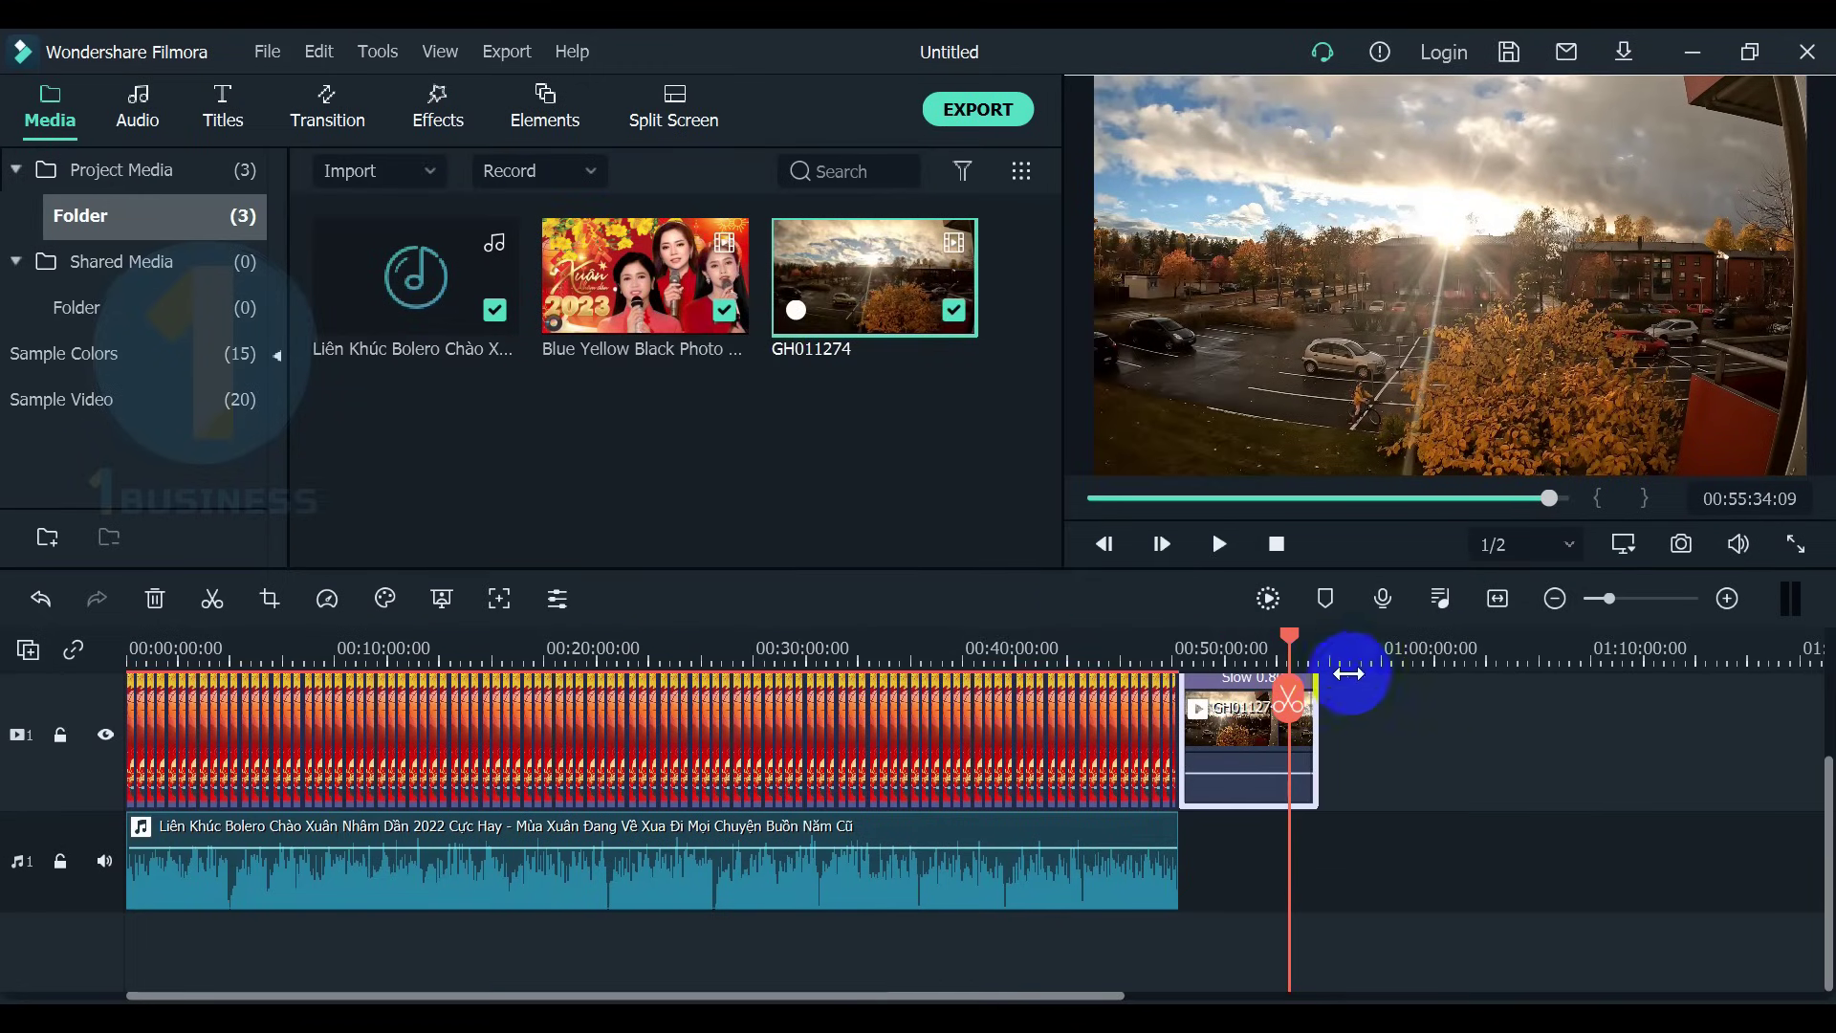
# Put the playhead at the end of the slowed GH011274 clip and set the clip's speed to 0.7.
pyautogui.click(1315, 638)
pyautogui.rightClick(1245, 744)
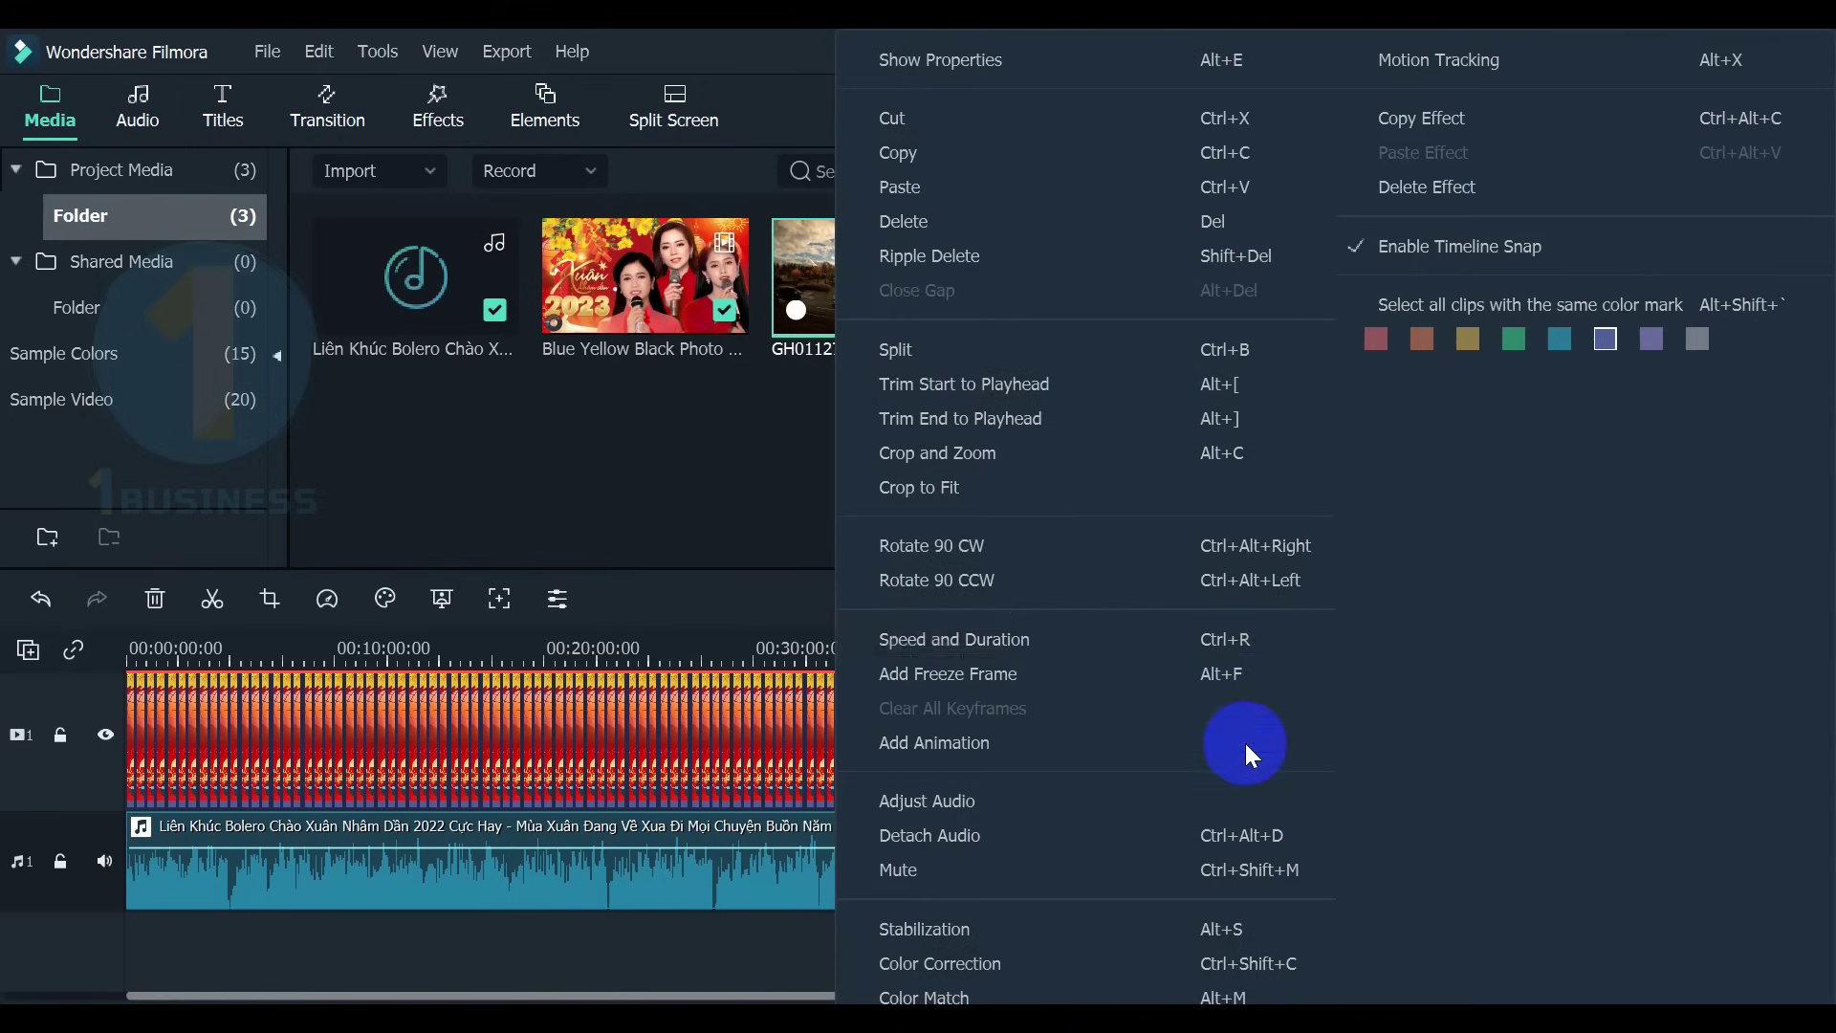
pyautogui.click(1039, 635)
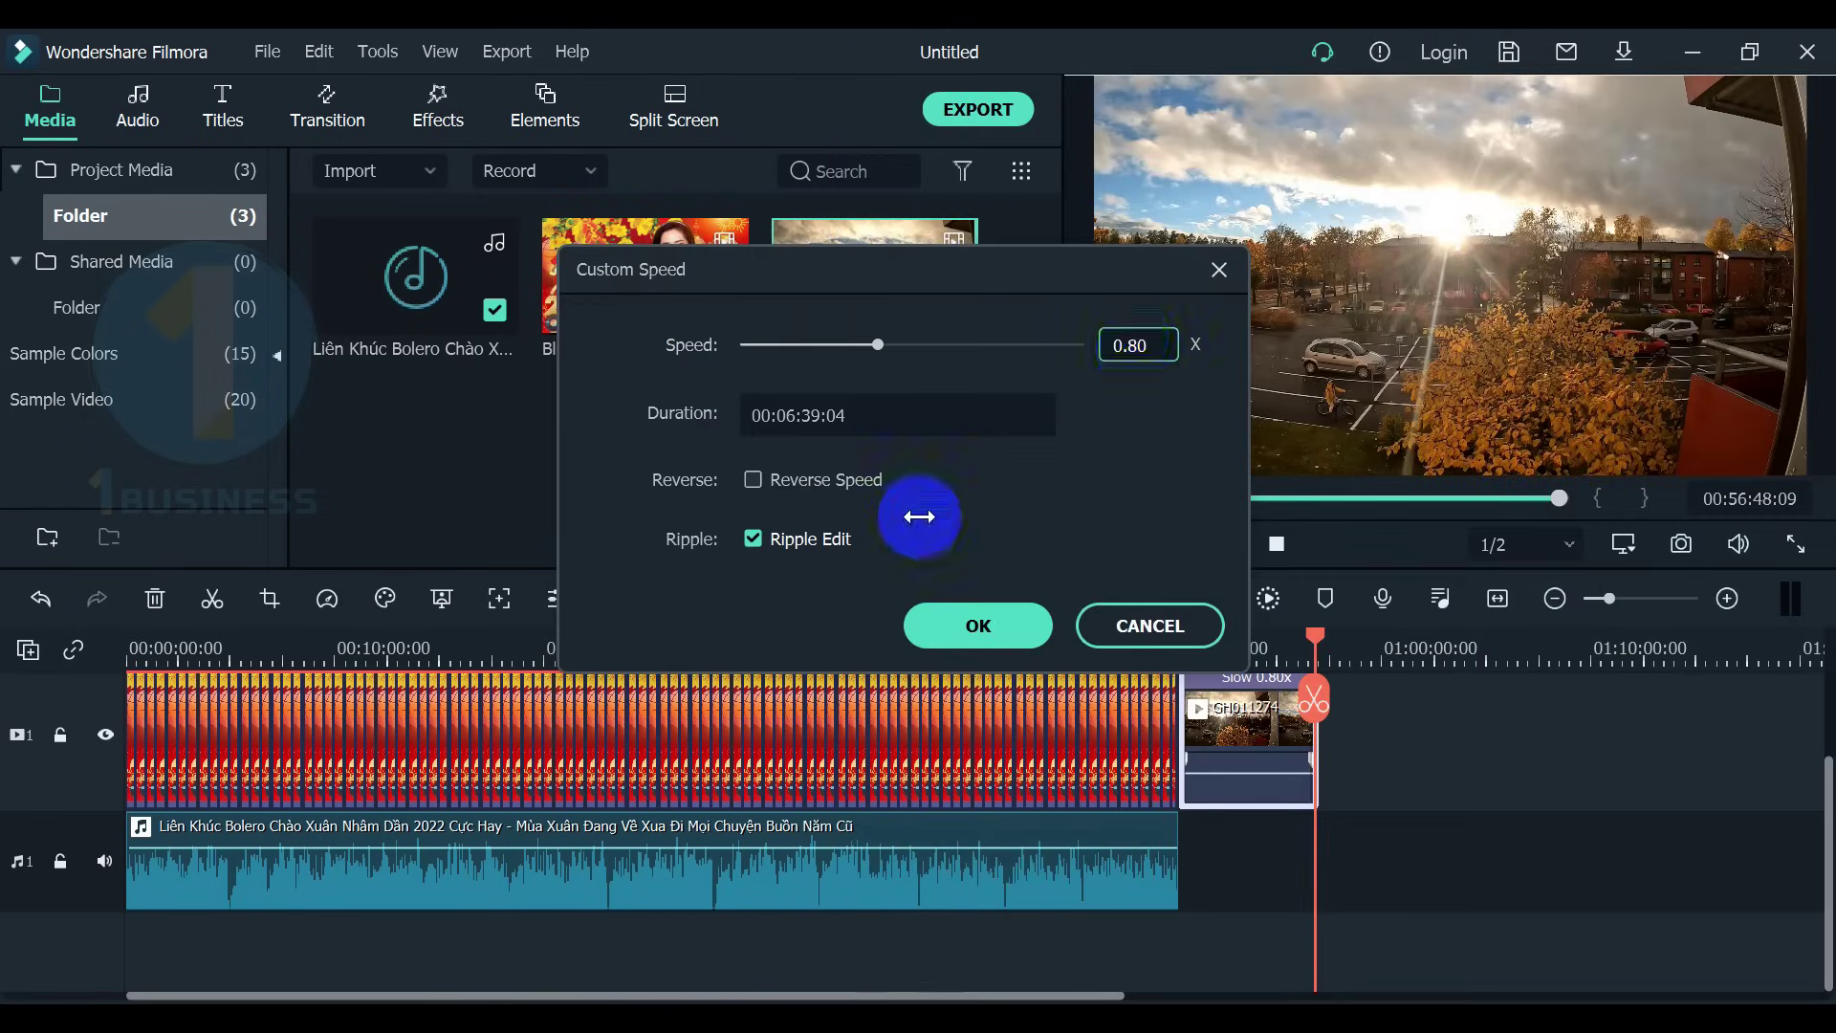
pyautogui.doubleClick(1138, 346)
pyautogui.write('0.7')
pyautogui.click(995, 624)
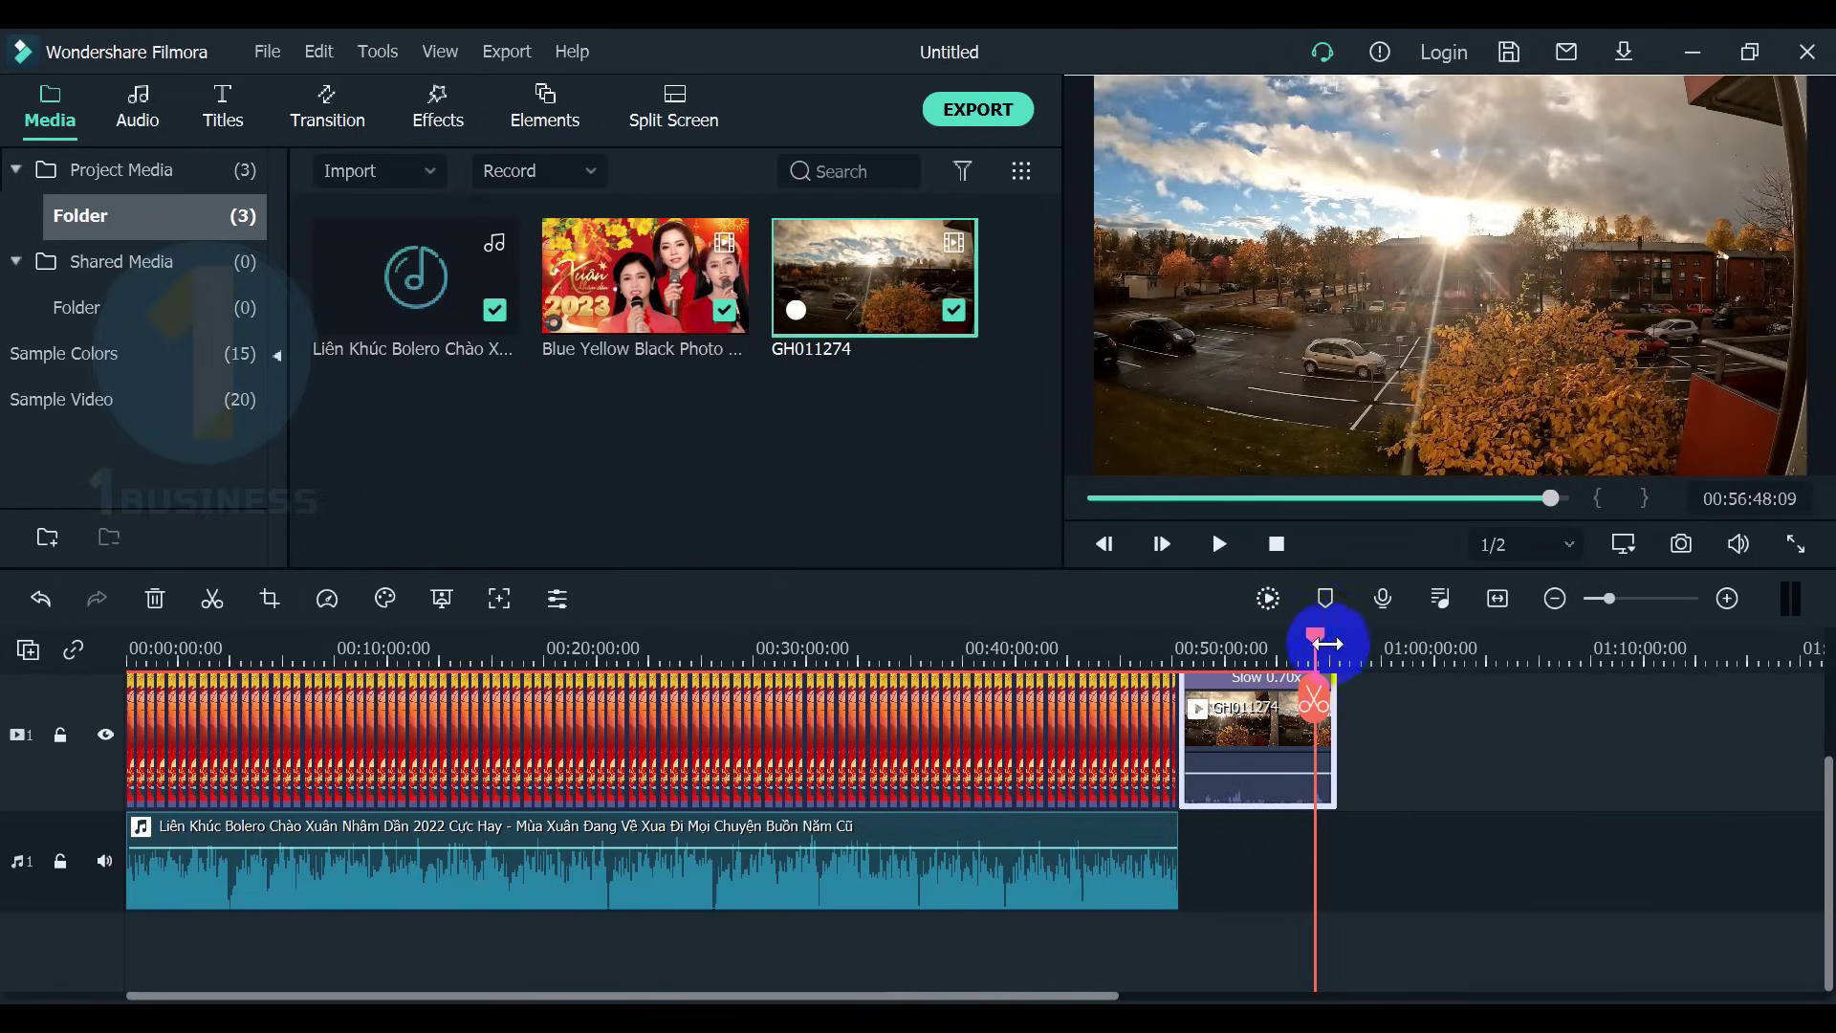
# Preview the GH011274 clip from about 00:54:13 and mute its audio.
pyautogui.moveTo(1319, 643); pyautogui.dragTo(1259, 643)
pyautogui.click(1218, 544)
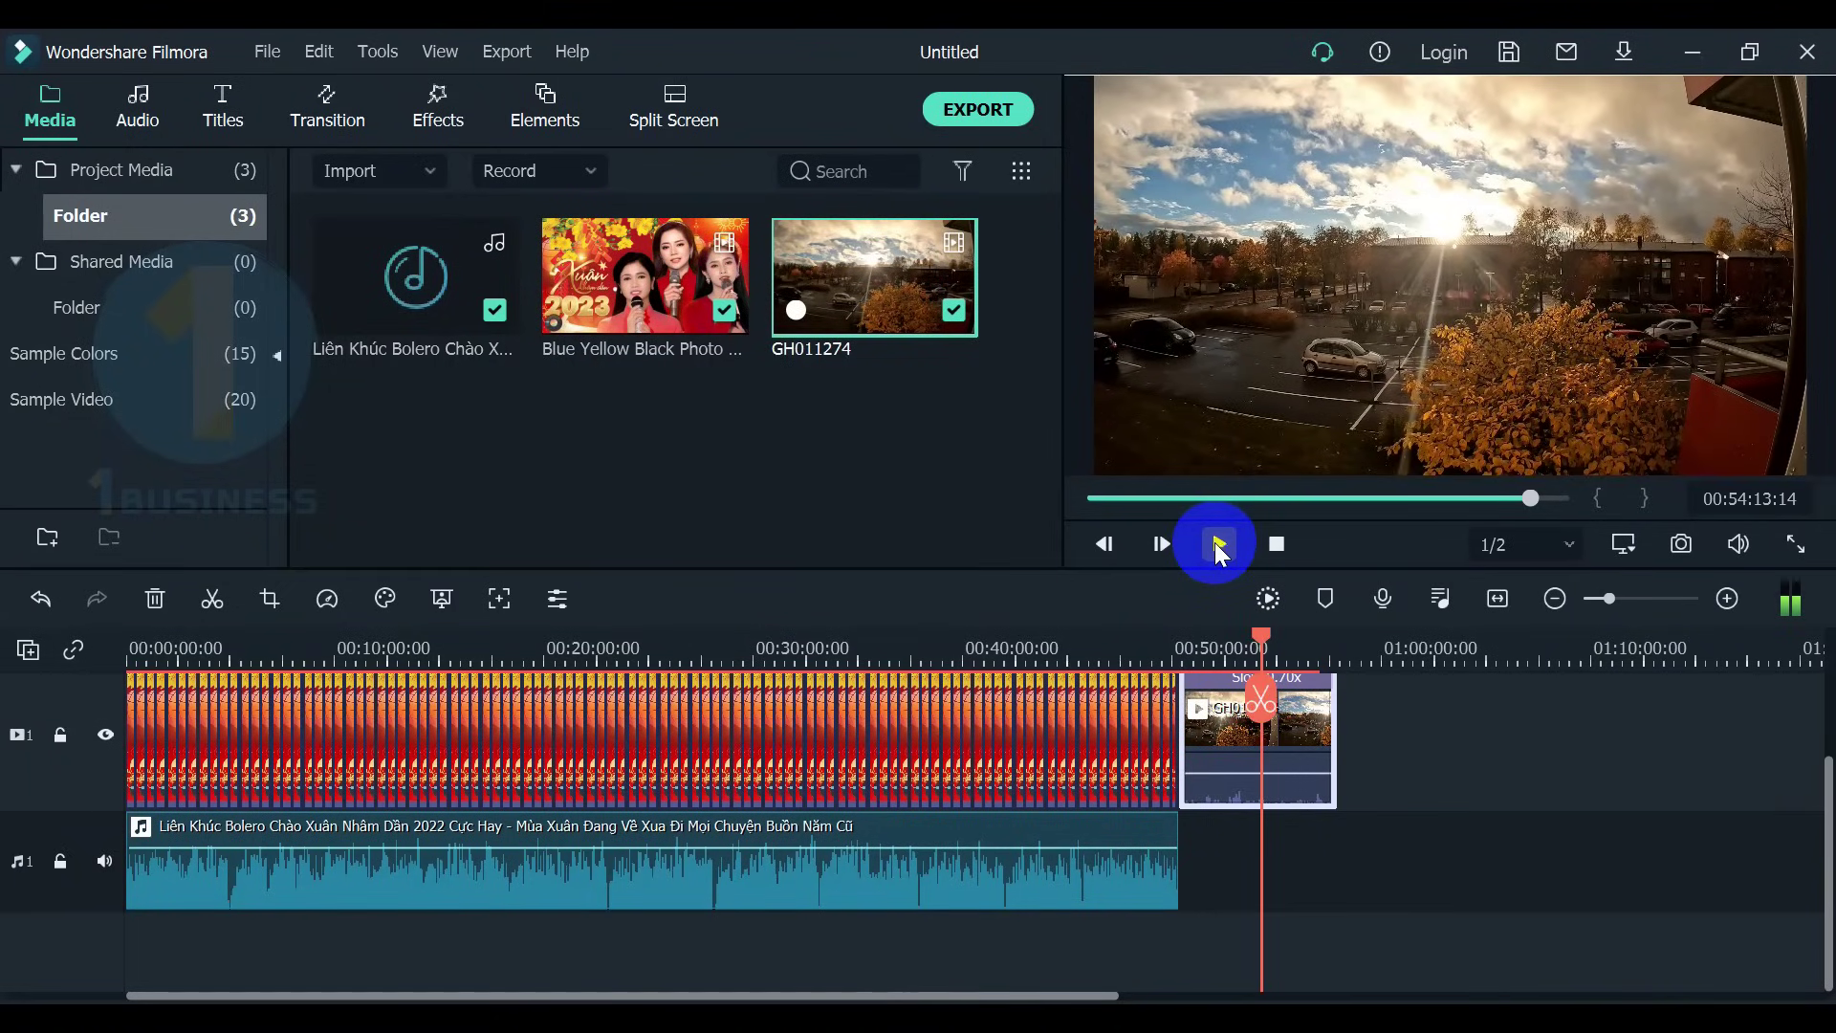
pyautogui.click(1218, 544)
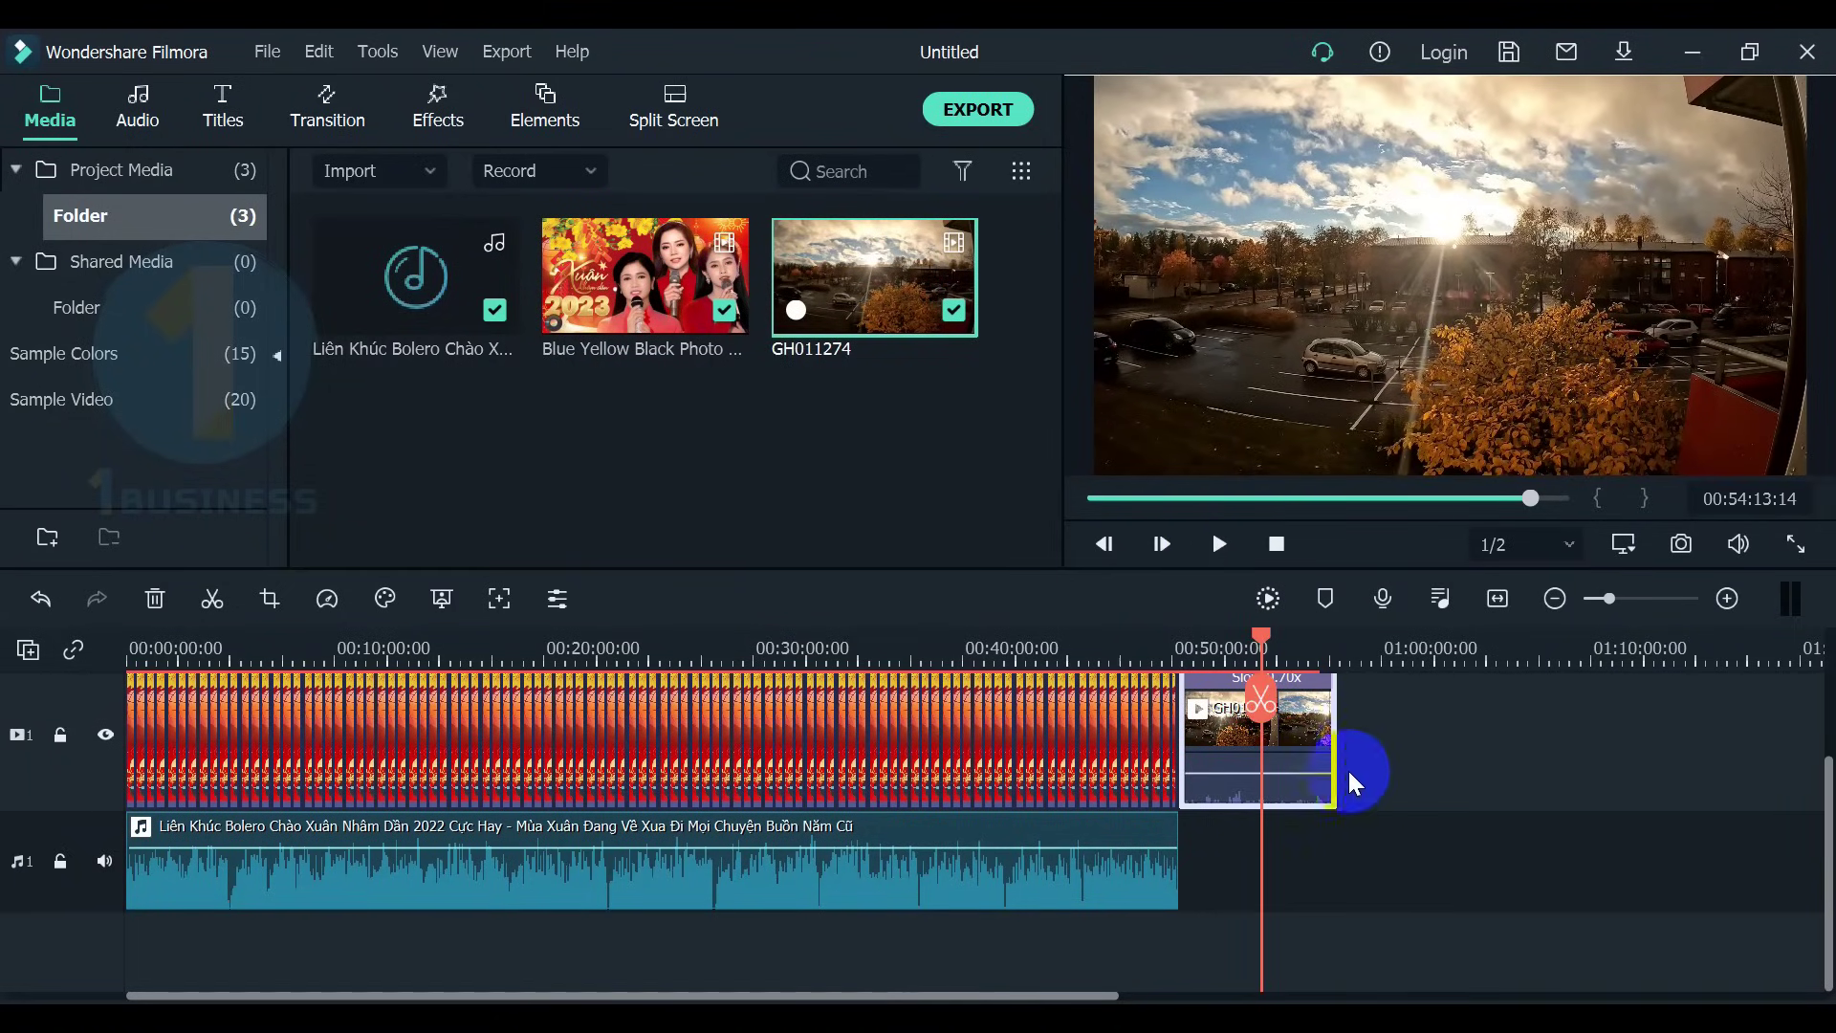
pyautogui.rightClick(1290, 731)
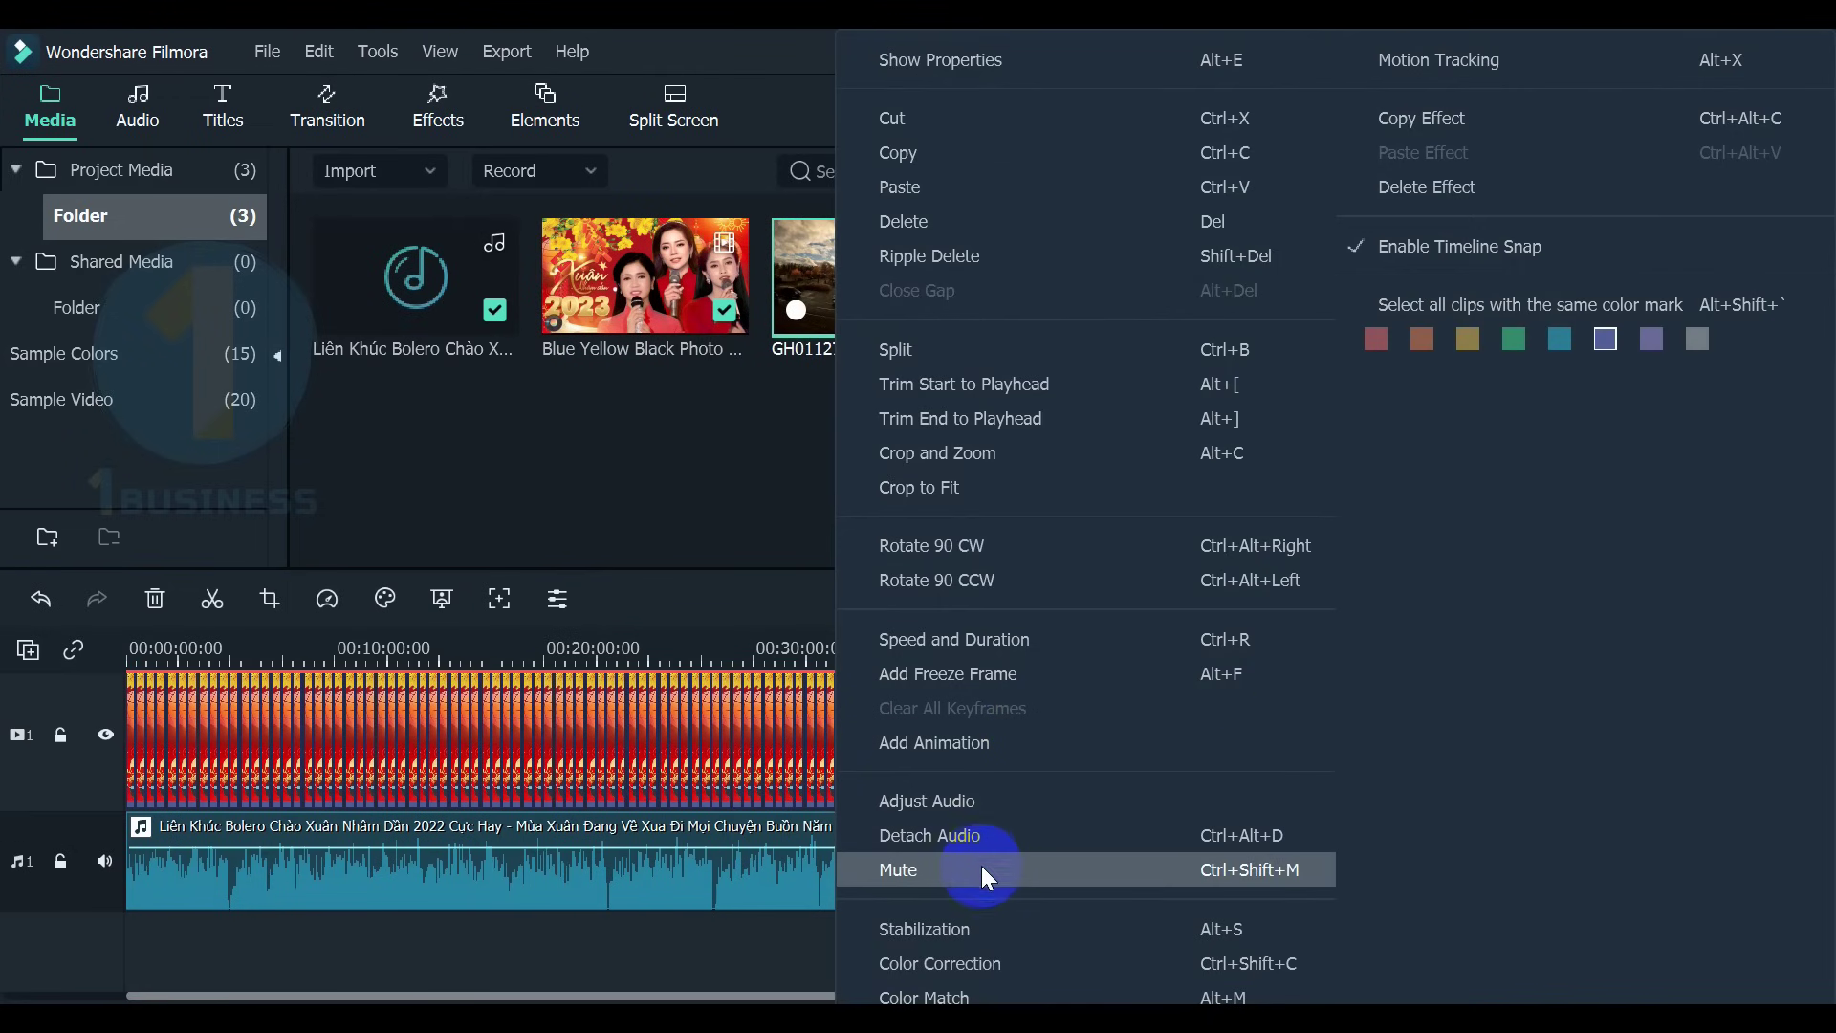
pyautogui.click(981, 869)
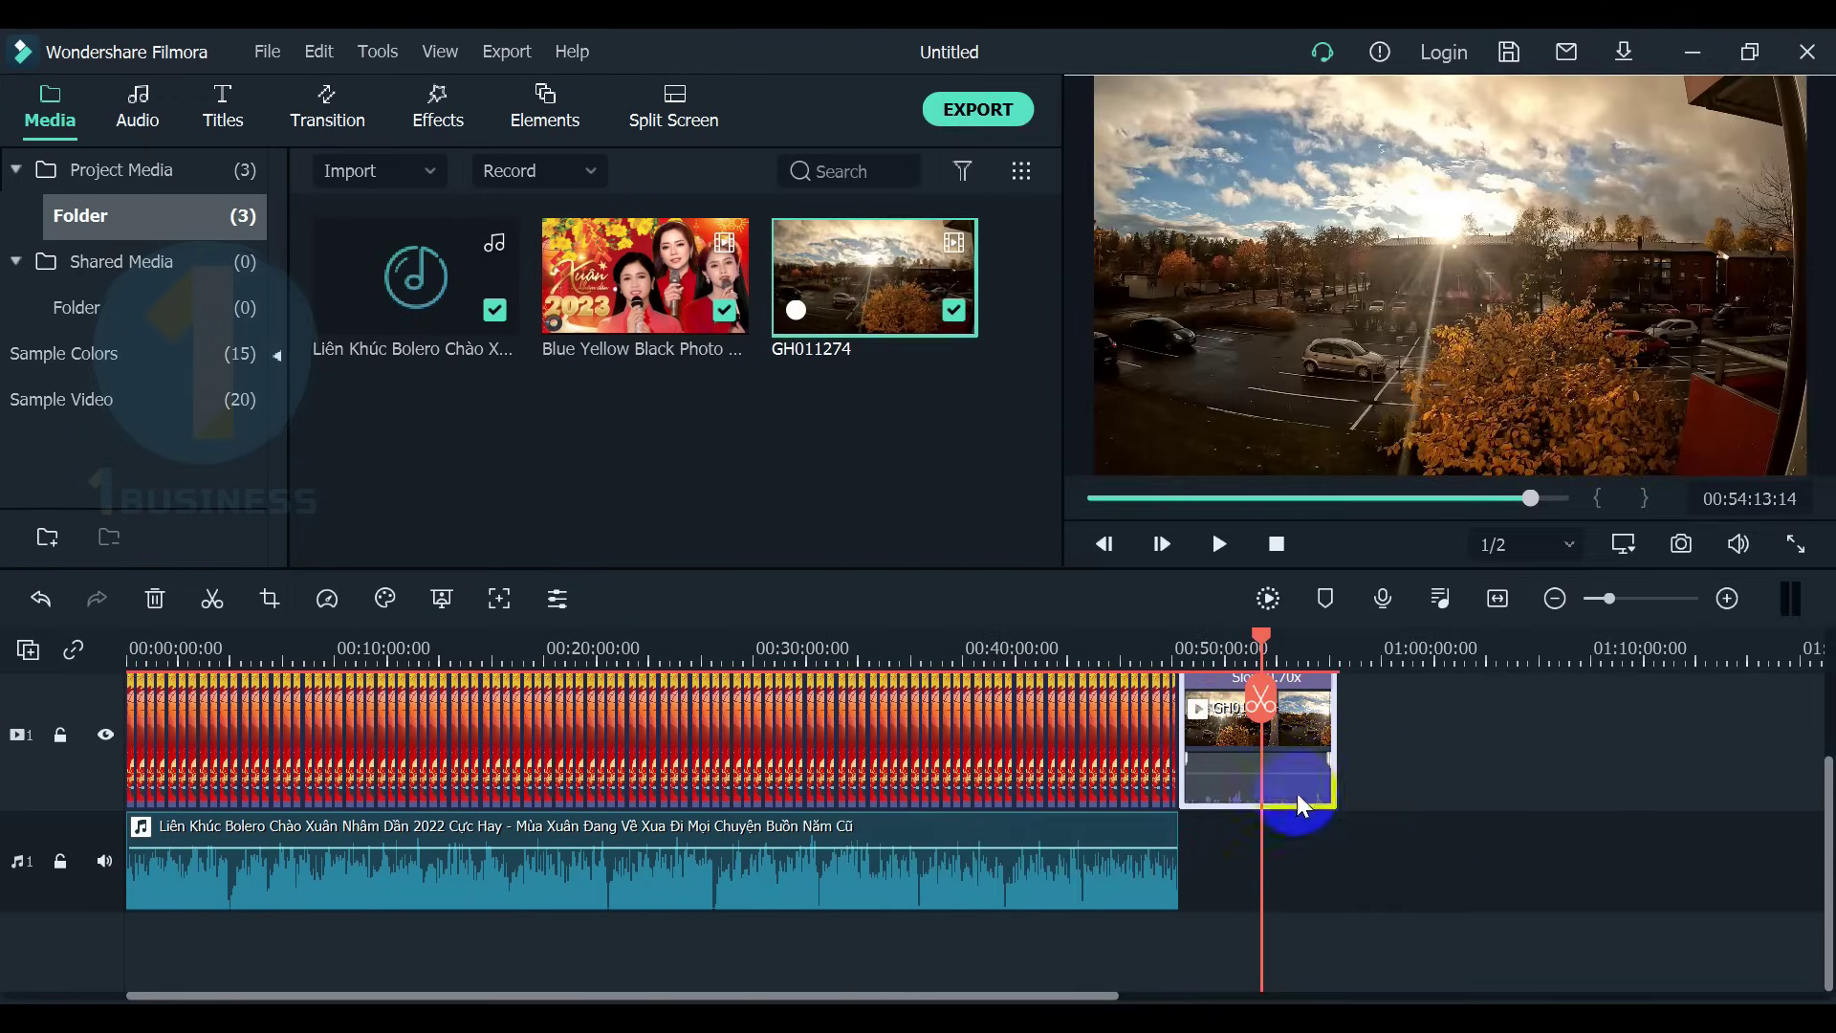
# Import Auld Lang Syne (Vocals) - Jingle Punks, New Year - Bad Snacks and New Year's Anthem - Quincas Moreira from the Downloads folder.
pyautogui.rightClick(693, 480)
pyautogui.click(789, 513)
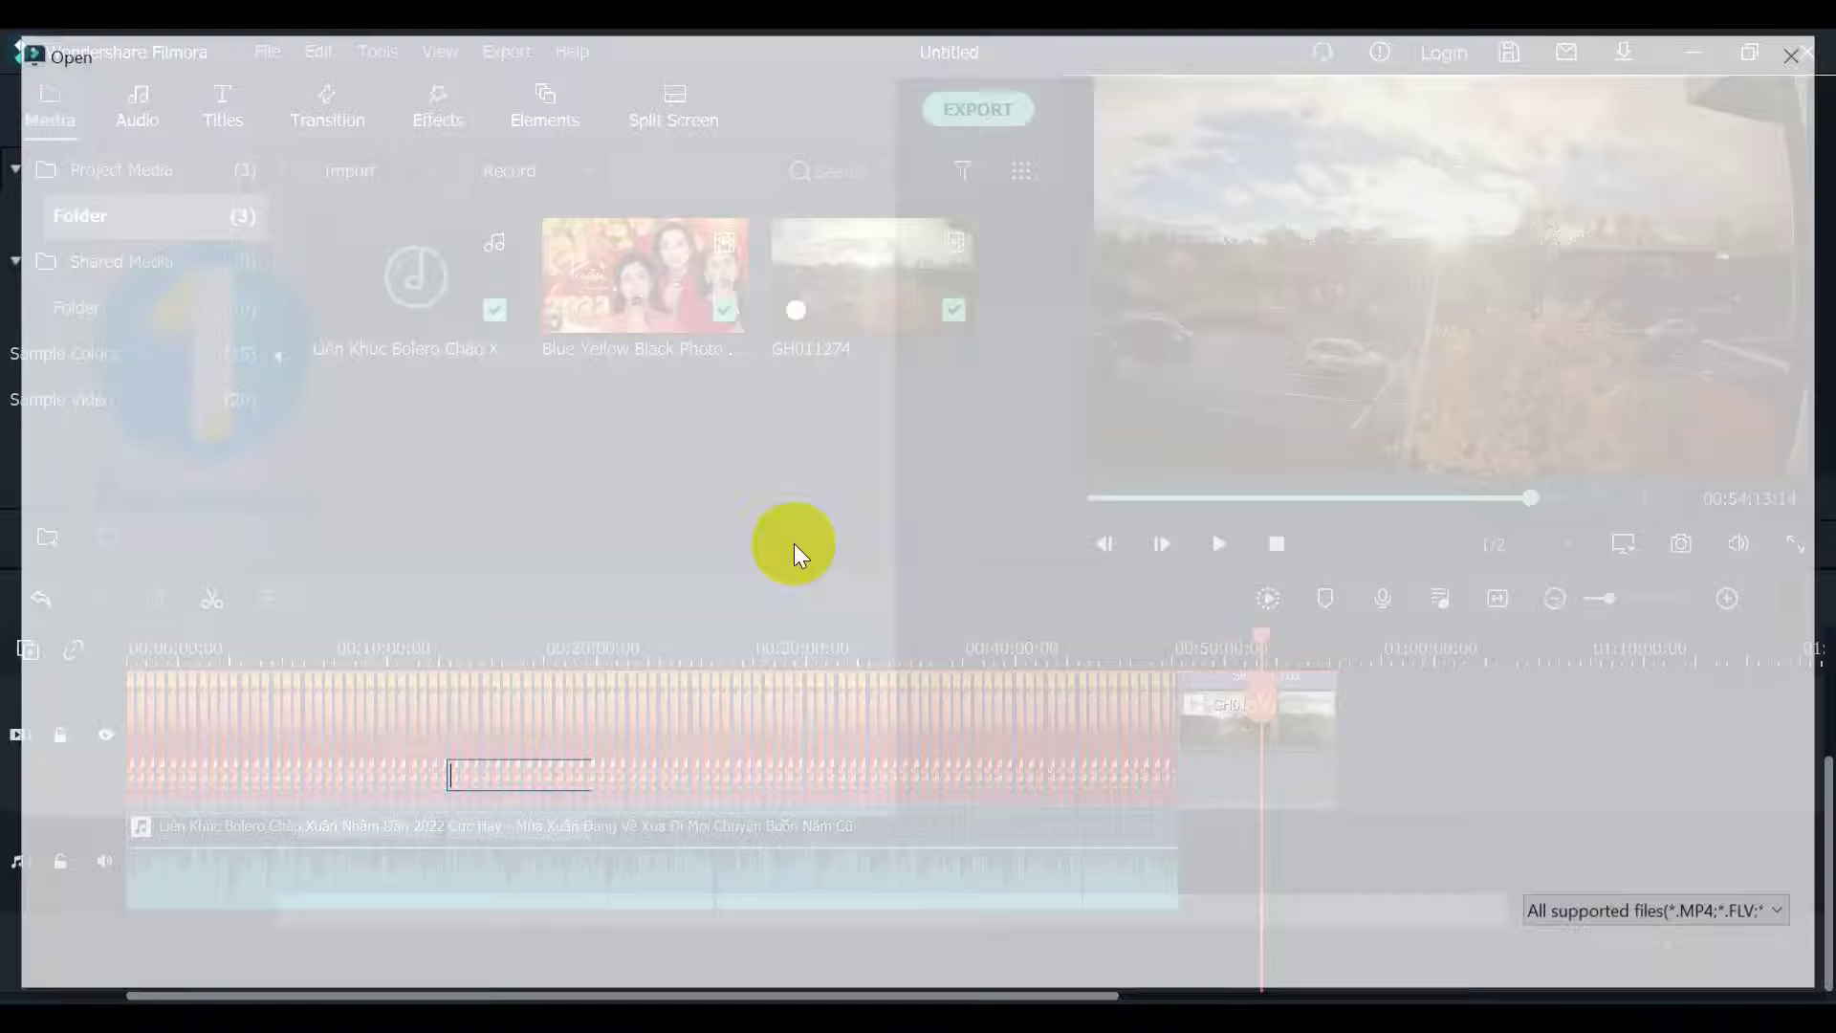
pyautogui.scroll(2, 139, 304)
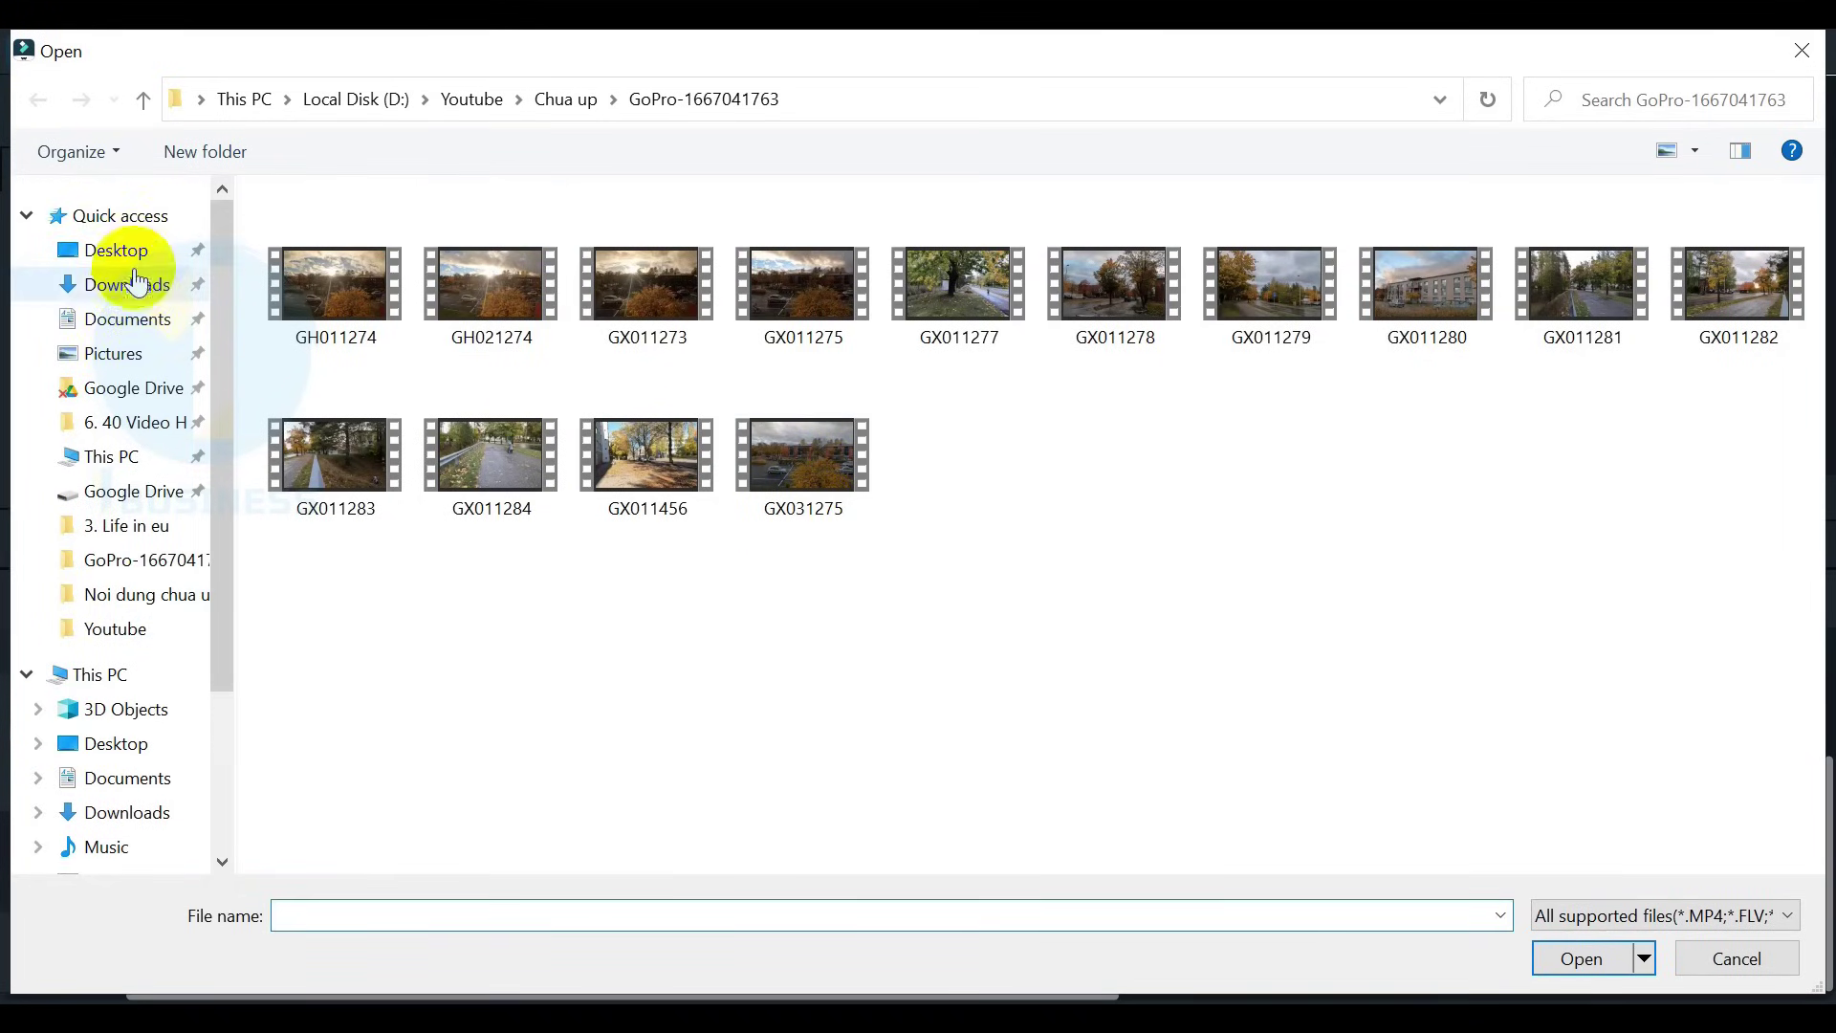
pyautogui.click(139, 284)
pyautogui.scroll(-1, 1184, 526)
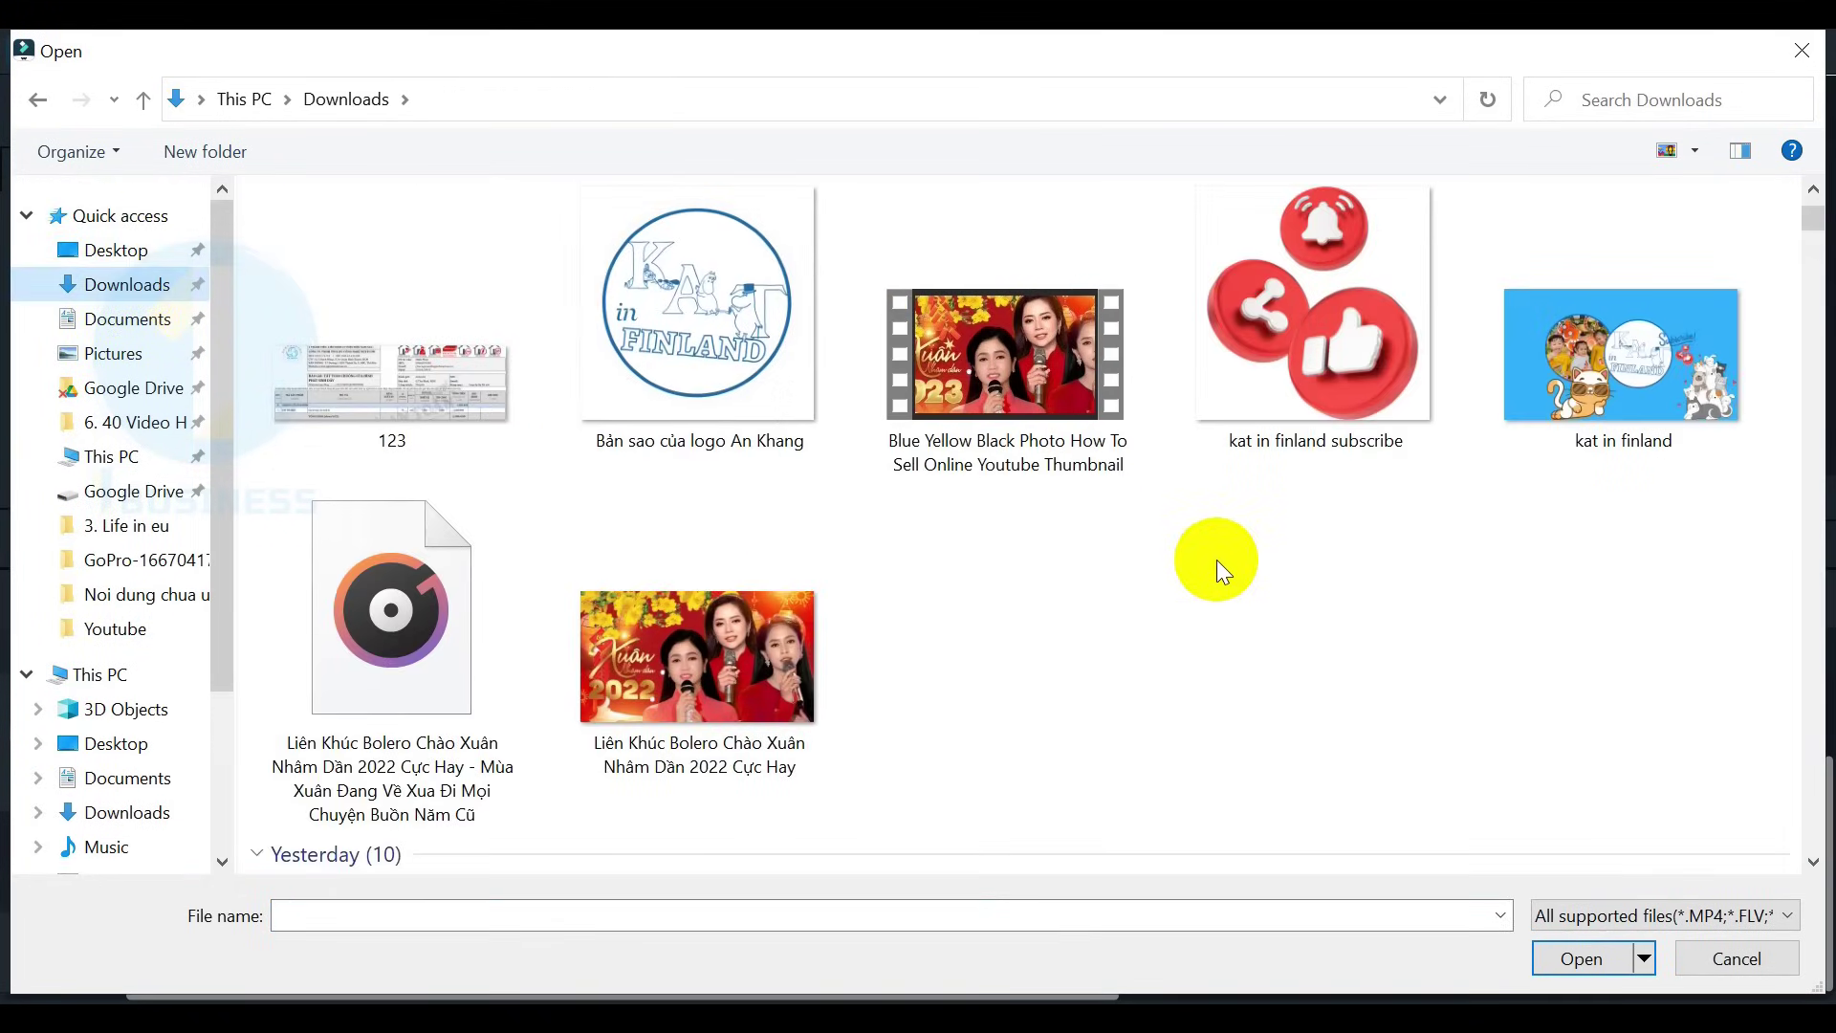
pyautogui.scroll(-5, 1217, 559)
pyautogui.scroll(-3, 1138, 492)
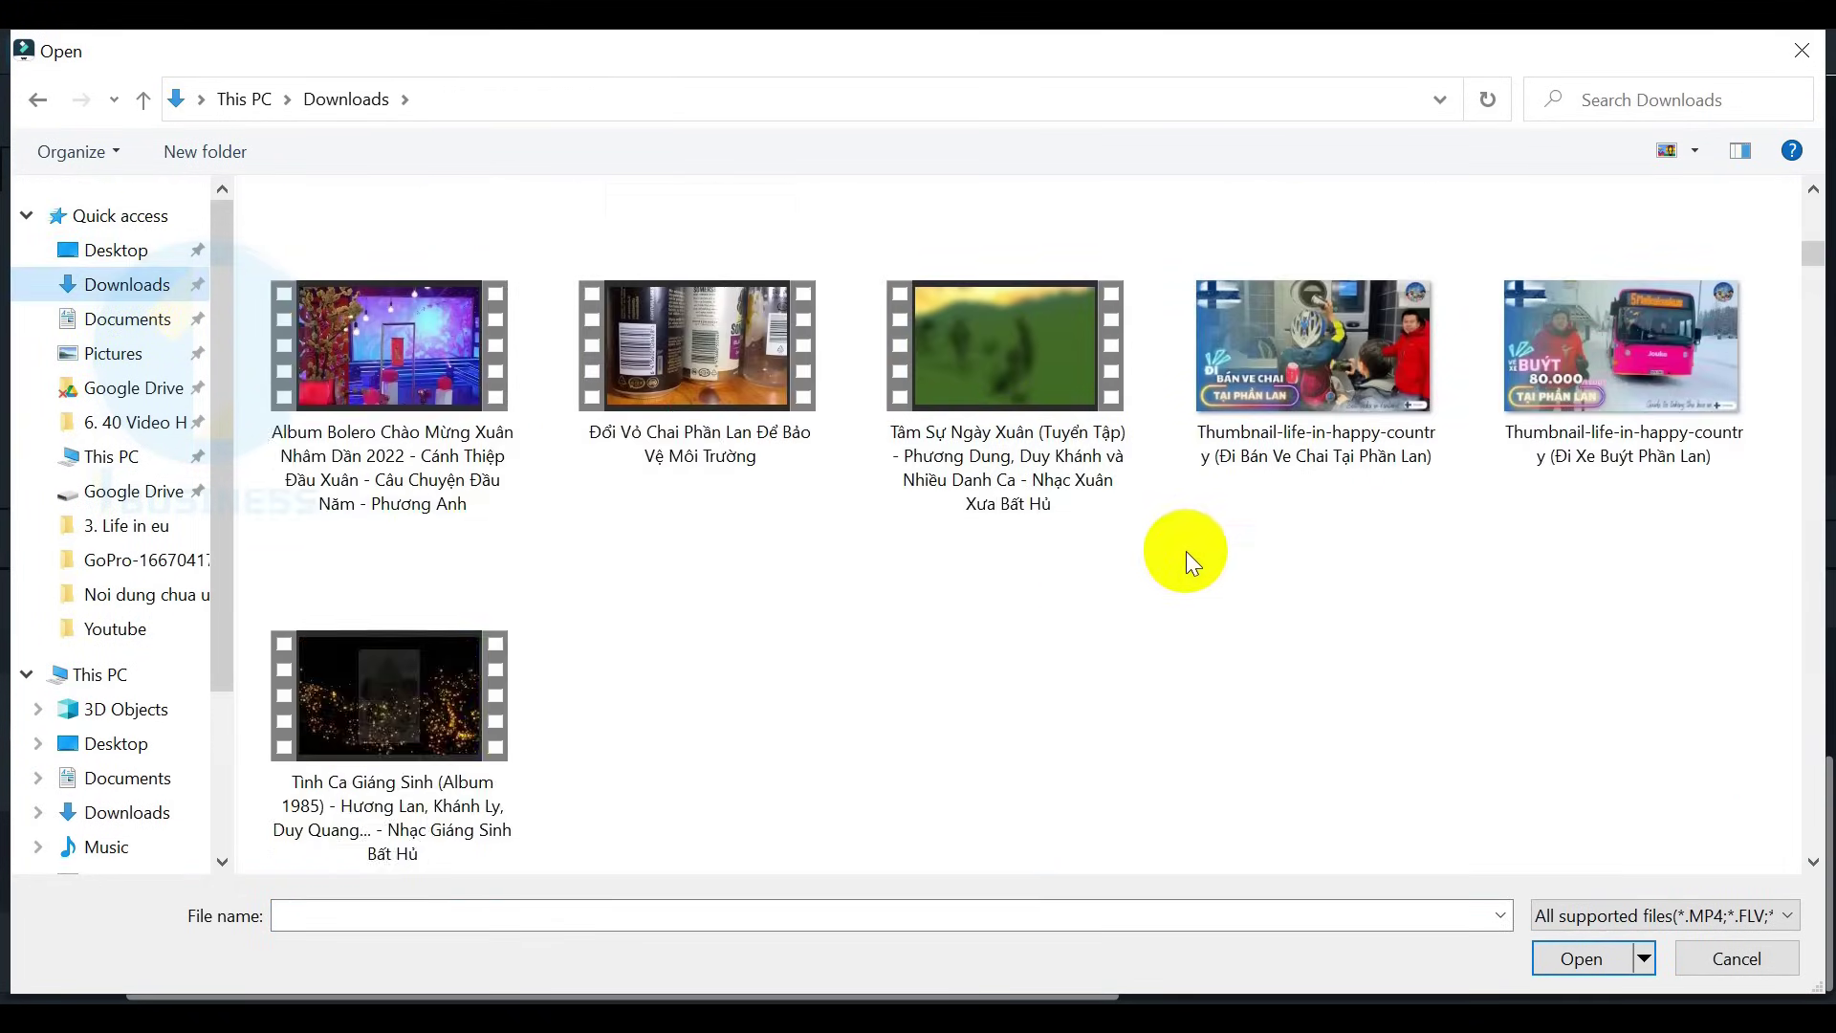
pyautogui.scroll(-4, 1072, 589)
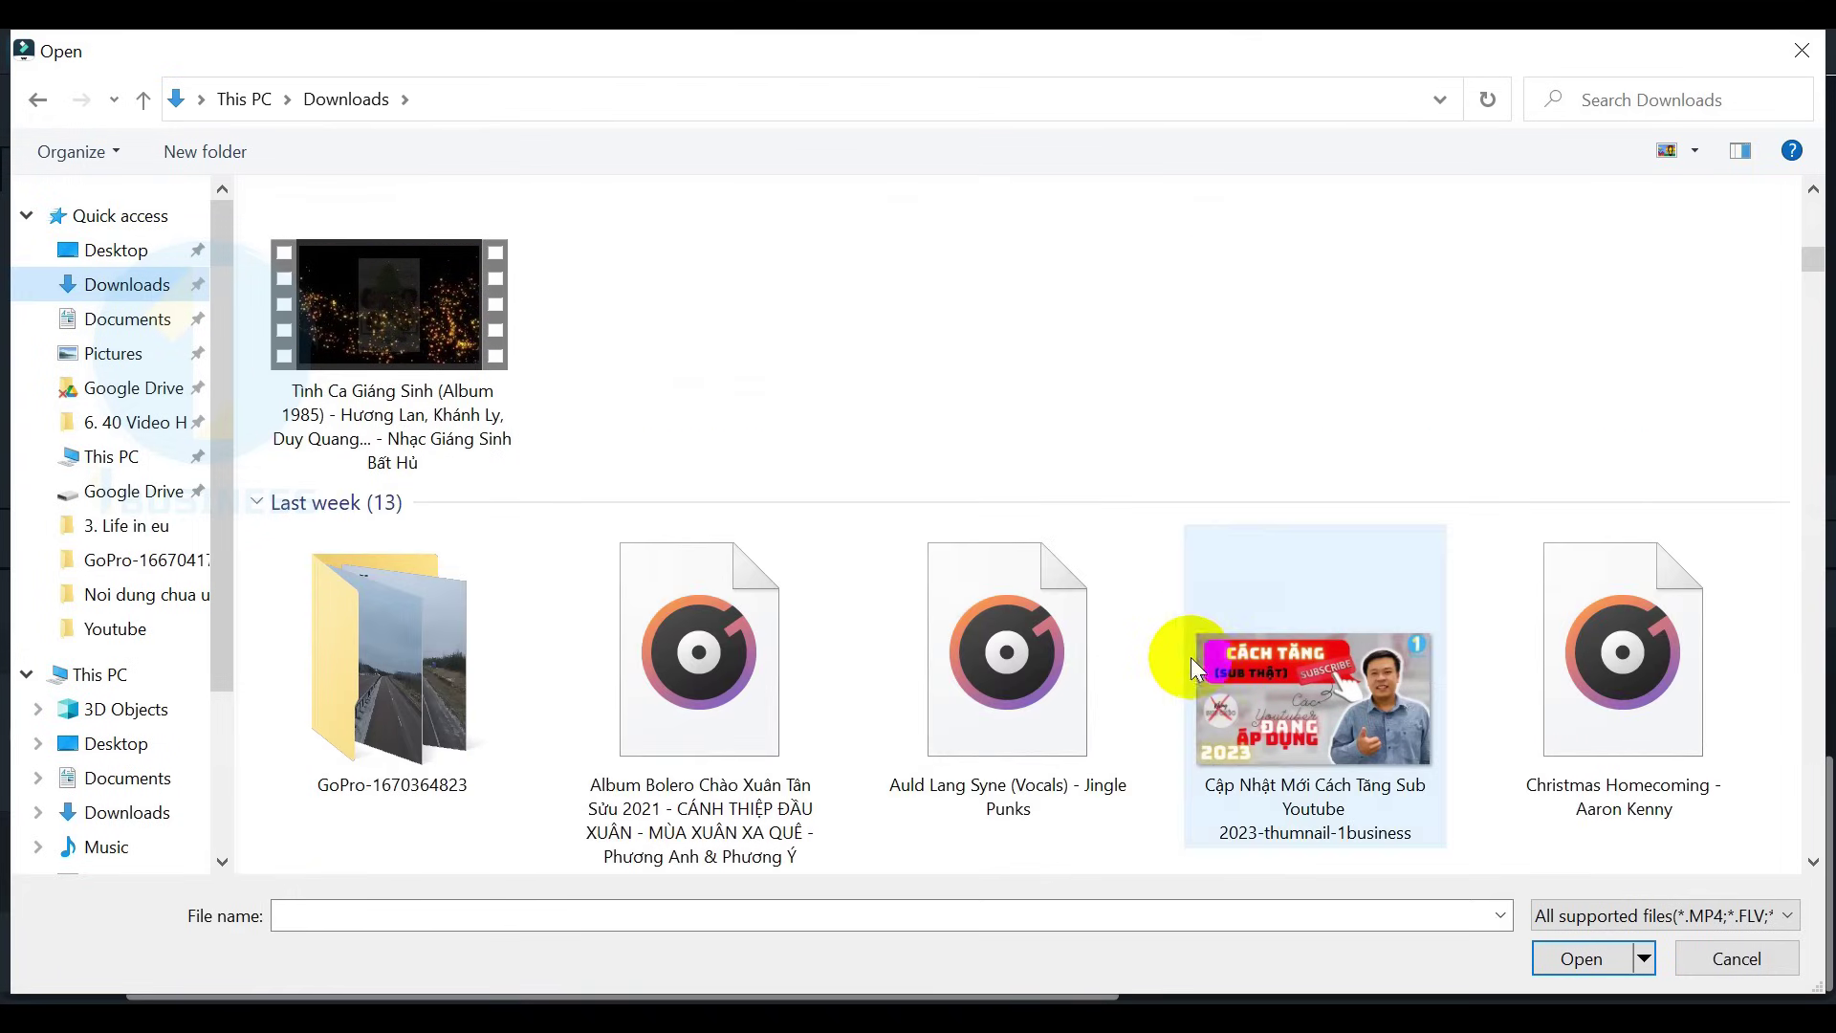
pyautogui.click(1007, 738)
pyautogui.keyDown('ctrl'); pyautogui.click(1655, 670); pyautogui.keyUp('ctrl')
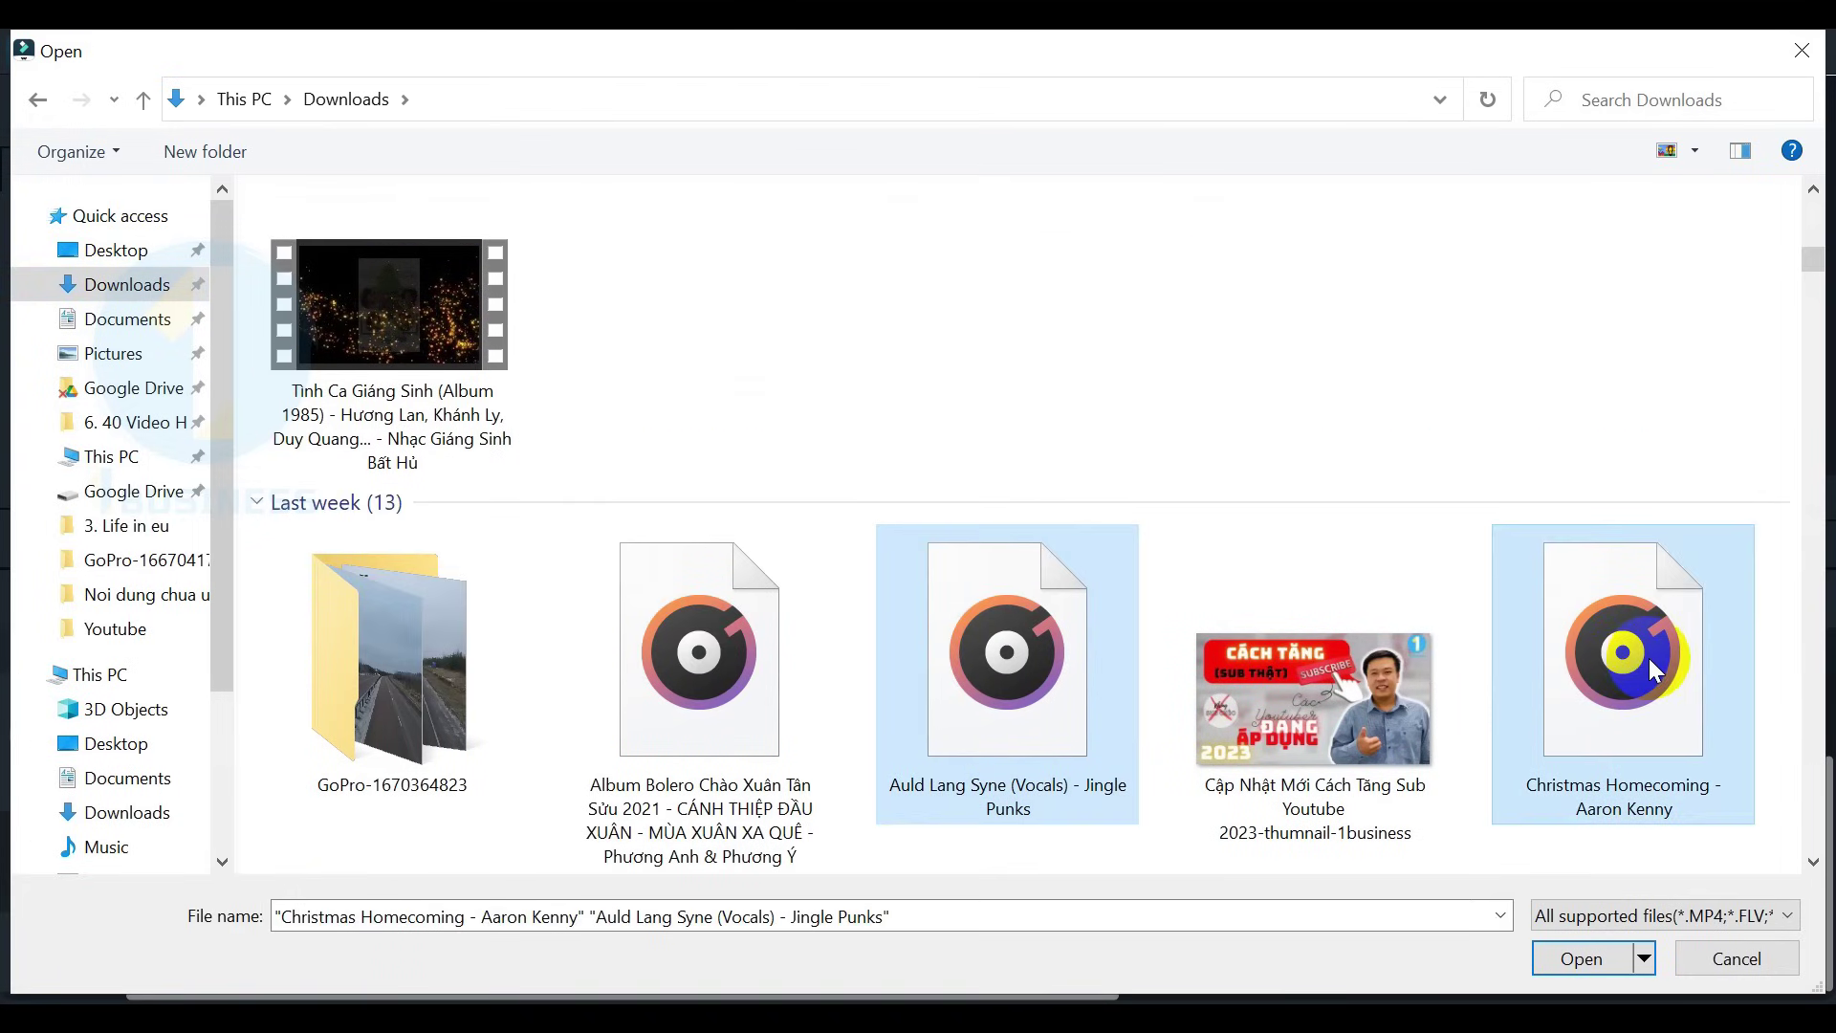
pyautogui.scroll(-3, 1645, 651)
pyautogui.keyDown('ctrl'); pyautogui.click(1006, 726); pyautogui.keyUp('ctrl')
pyautogui.keyDown('ctrl'); pyautogui.click(720, 660); pyautogui.keyUp('ctrl')
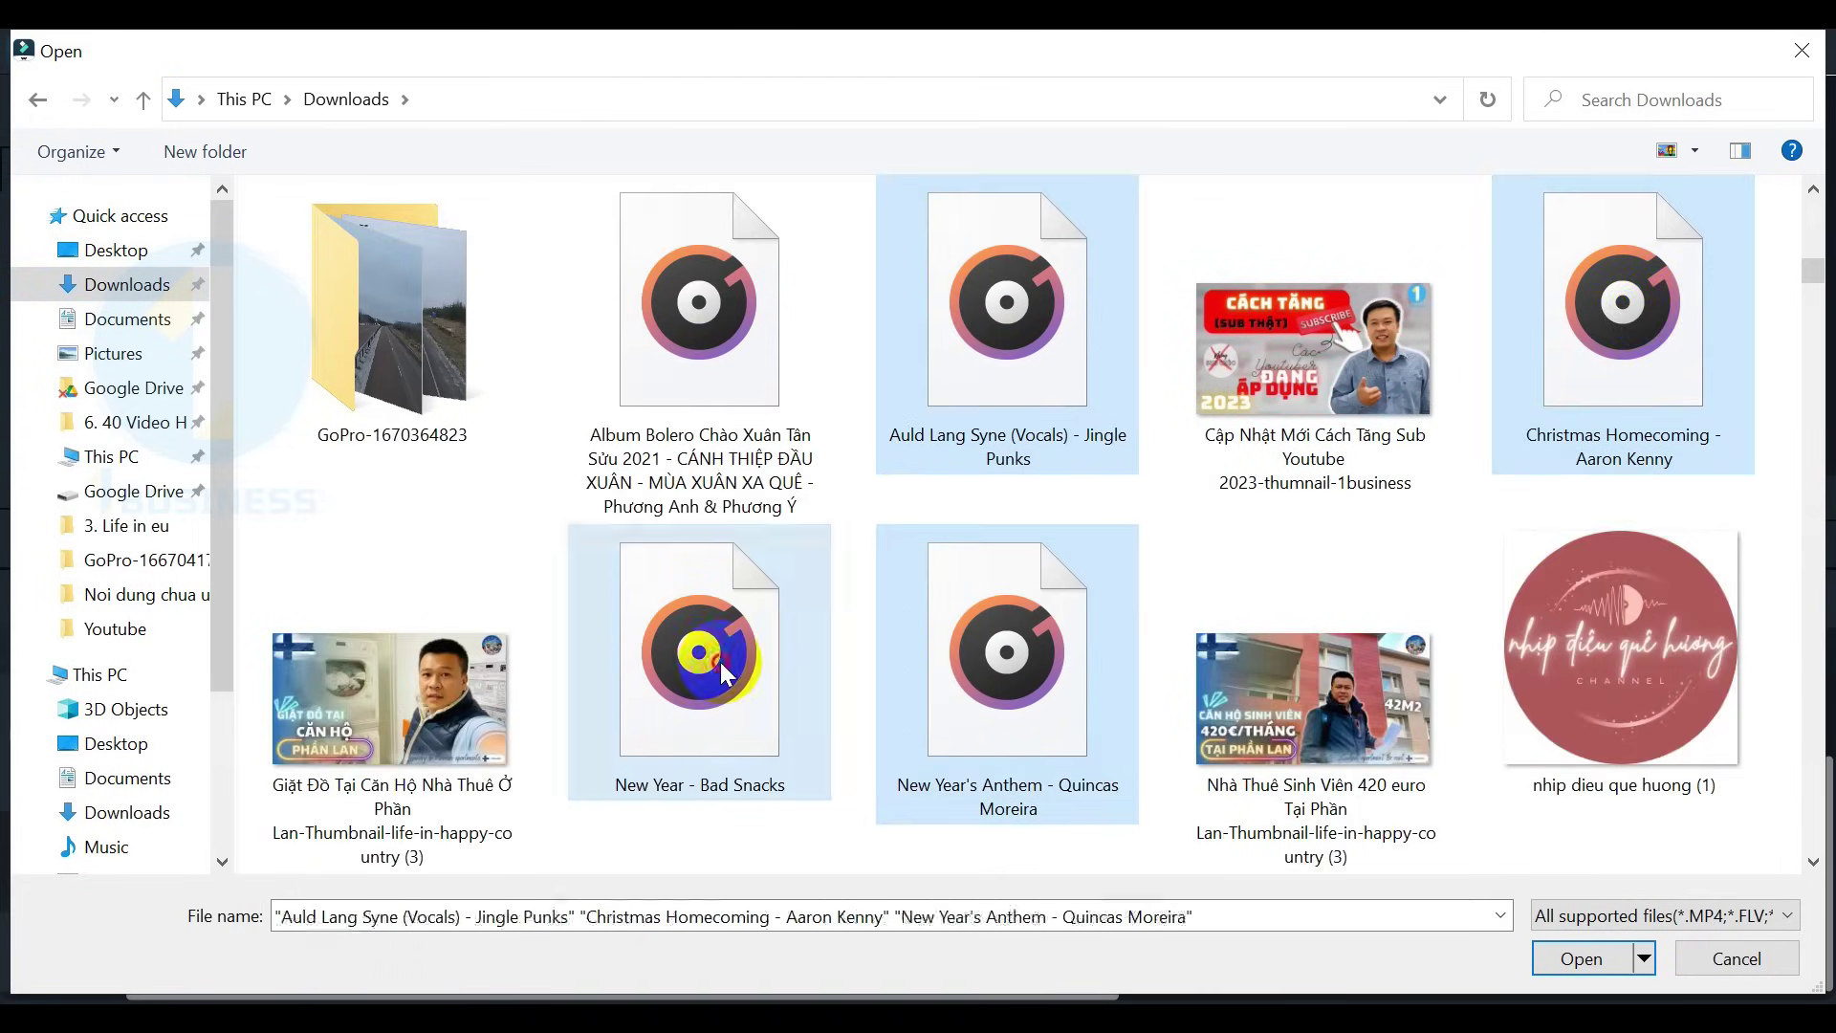
pyautogui.keyDown('ctrl'); pyautogui.click(1597, 382); pyautogui.keyUp('ctrl')
pyautogui.click(1580, 958)
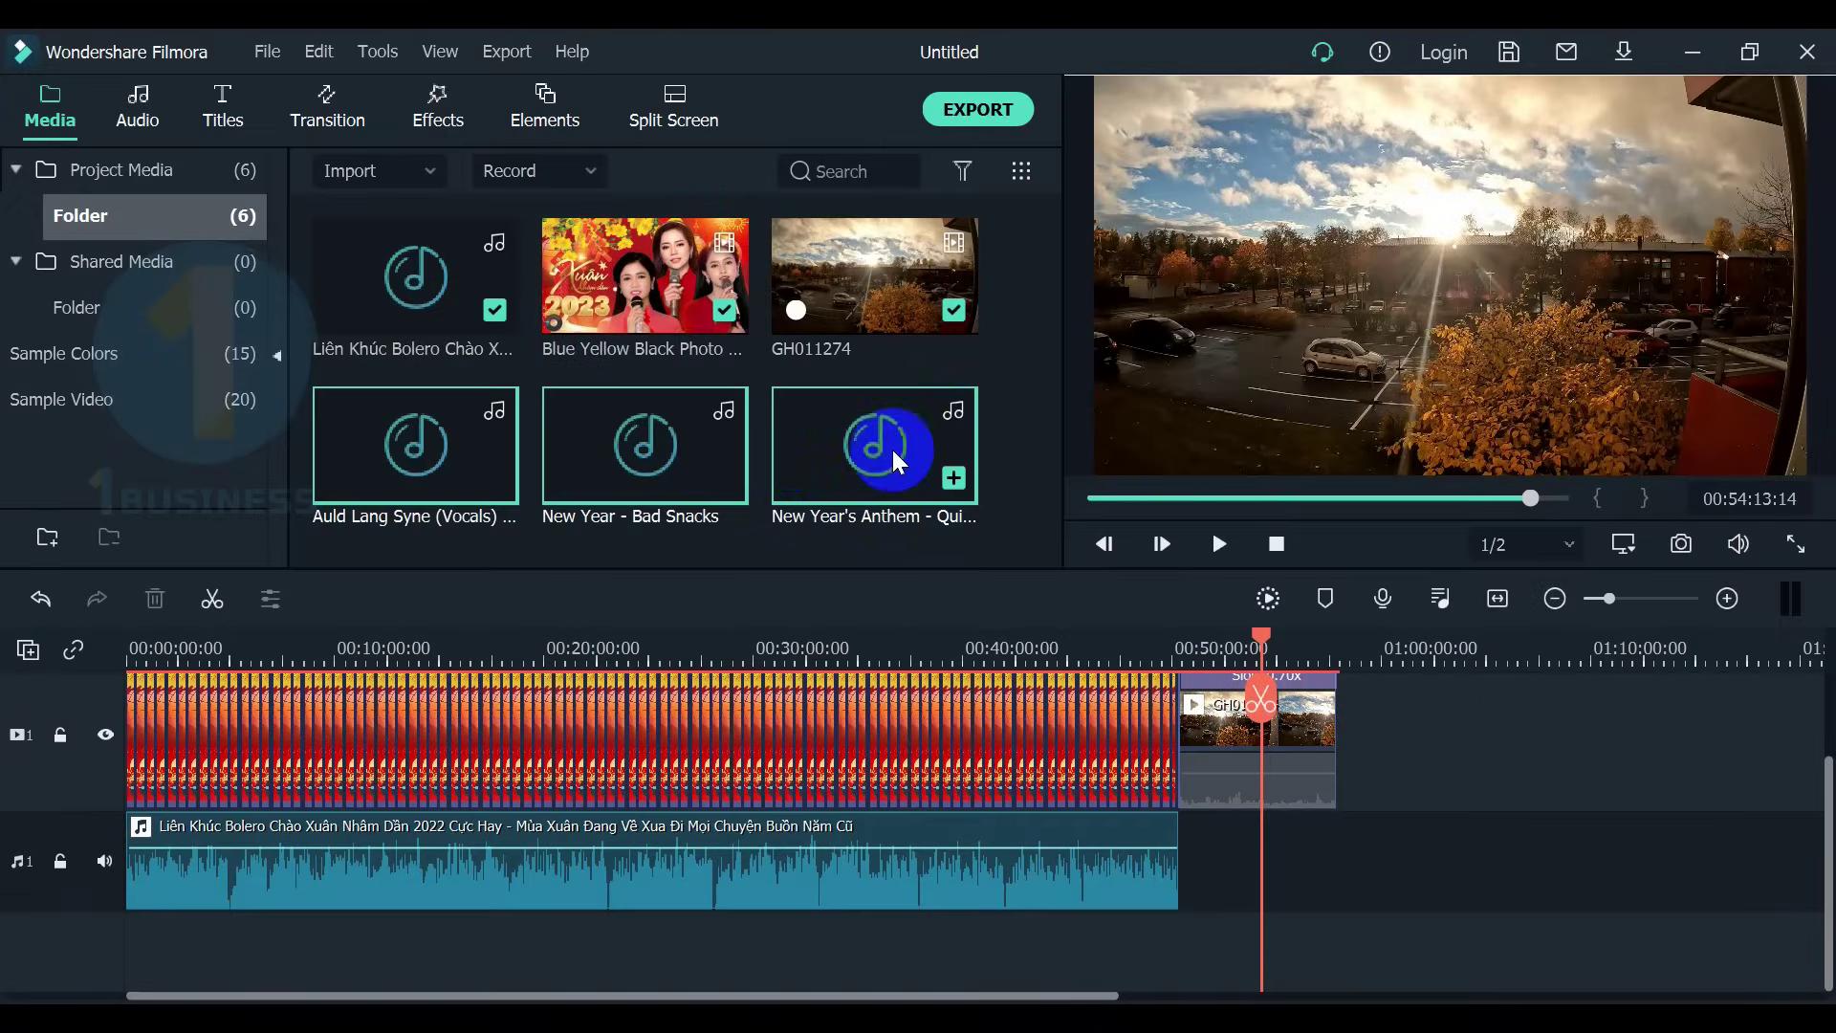
# Place the three imported tracks right after the main music track and delete the gap before the GH011274 clip on the video track.
pyautogui.moveTo(426, 475); pyautogui.dragTo(1175, 873)
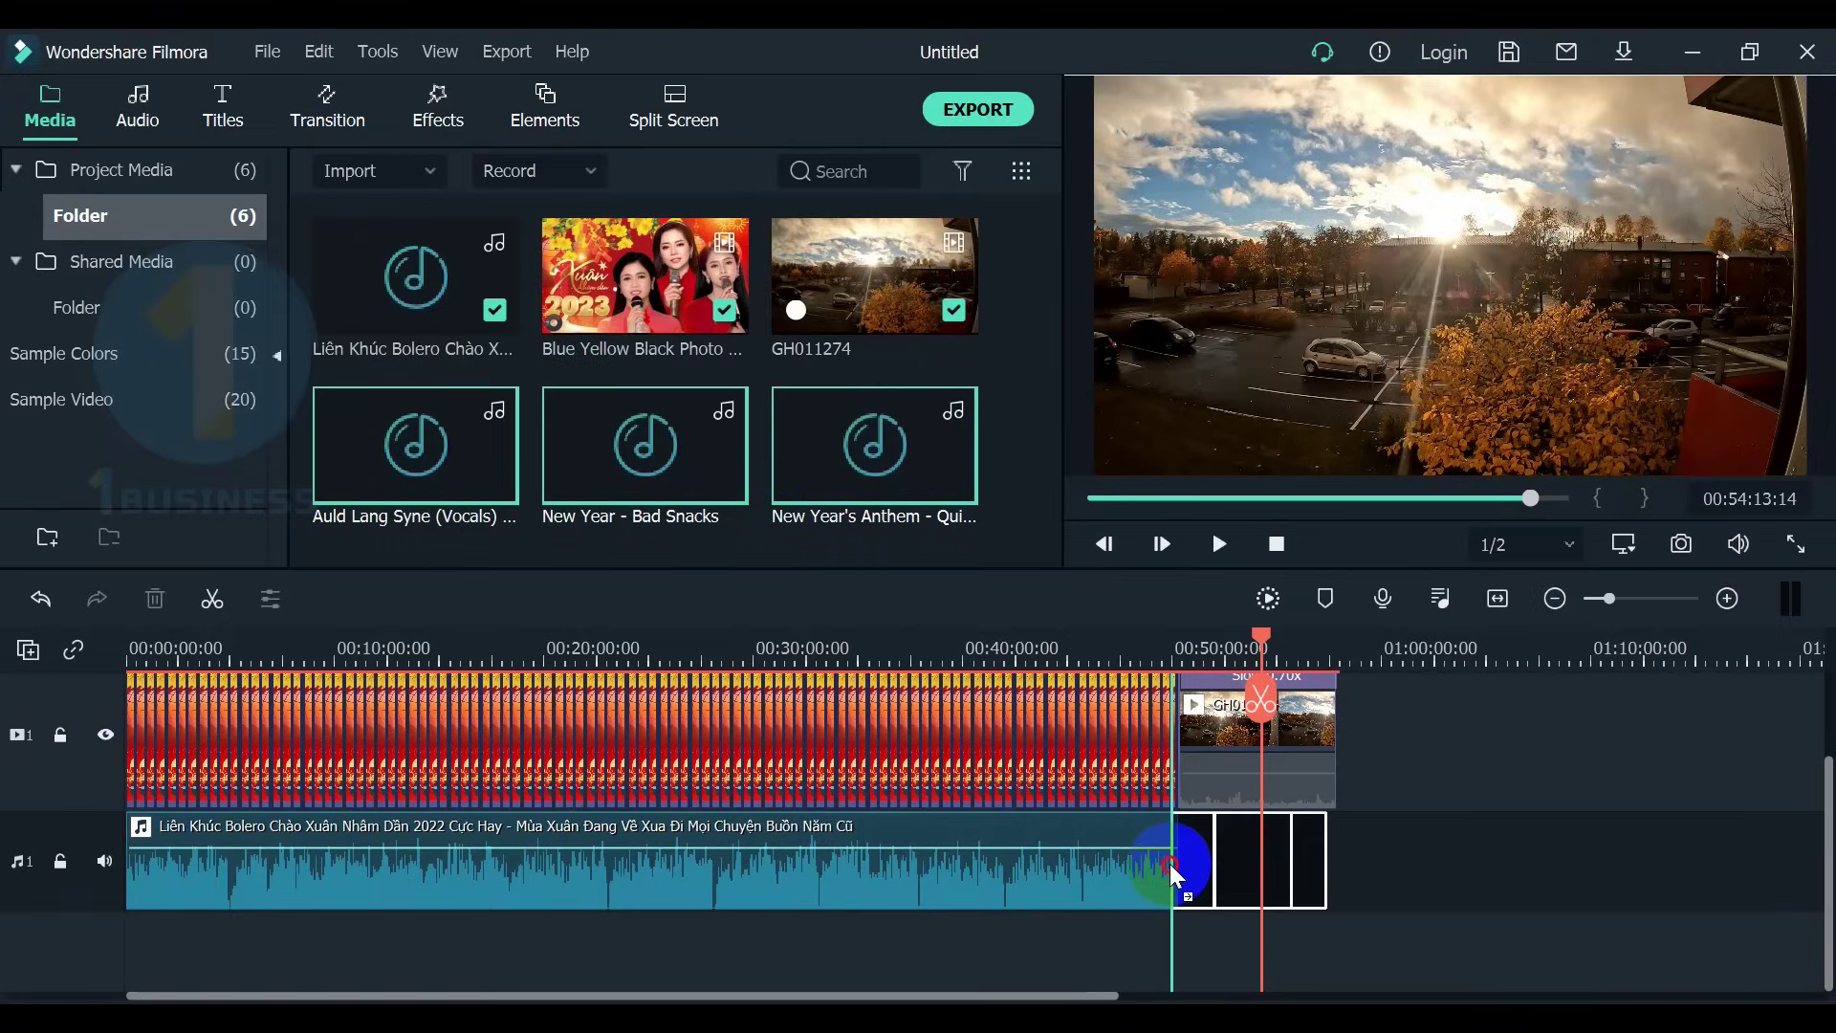
pyautogui.moveTo(1348, 798); pyautogui.dragTo(1348, 798)
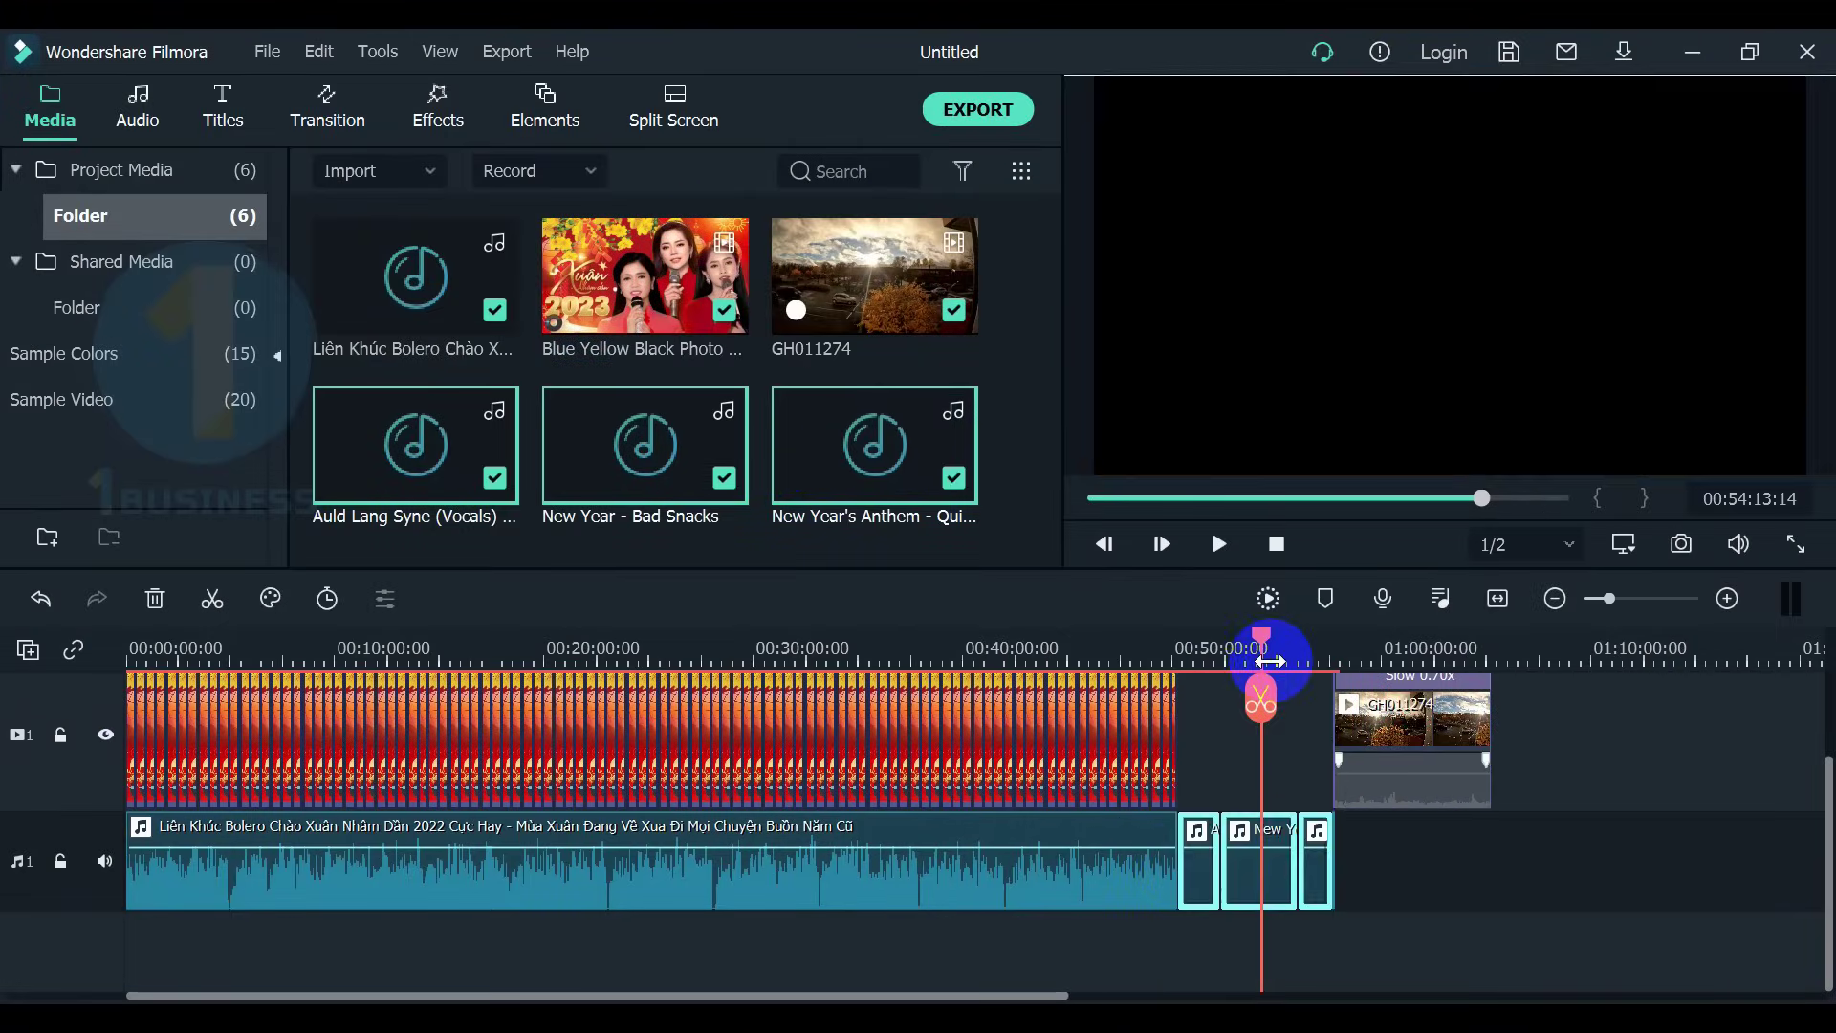
pyautogui.click(1422, 727)
pyautogui.click(1268, 741)
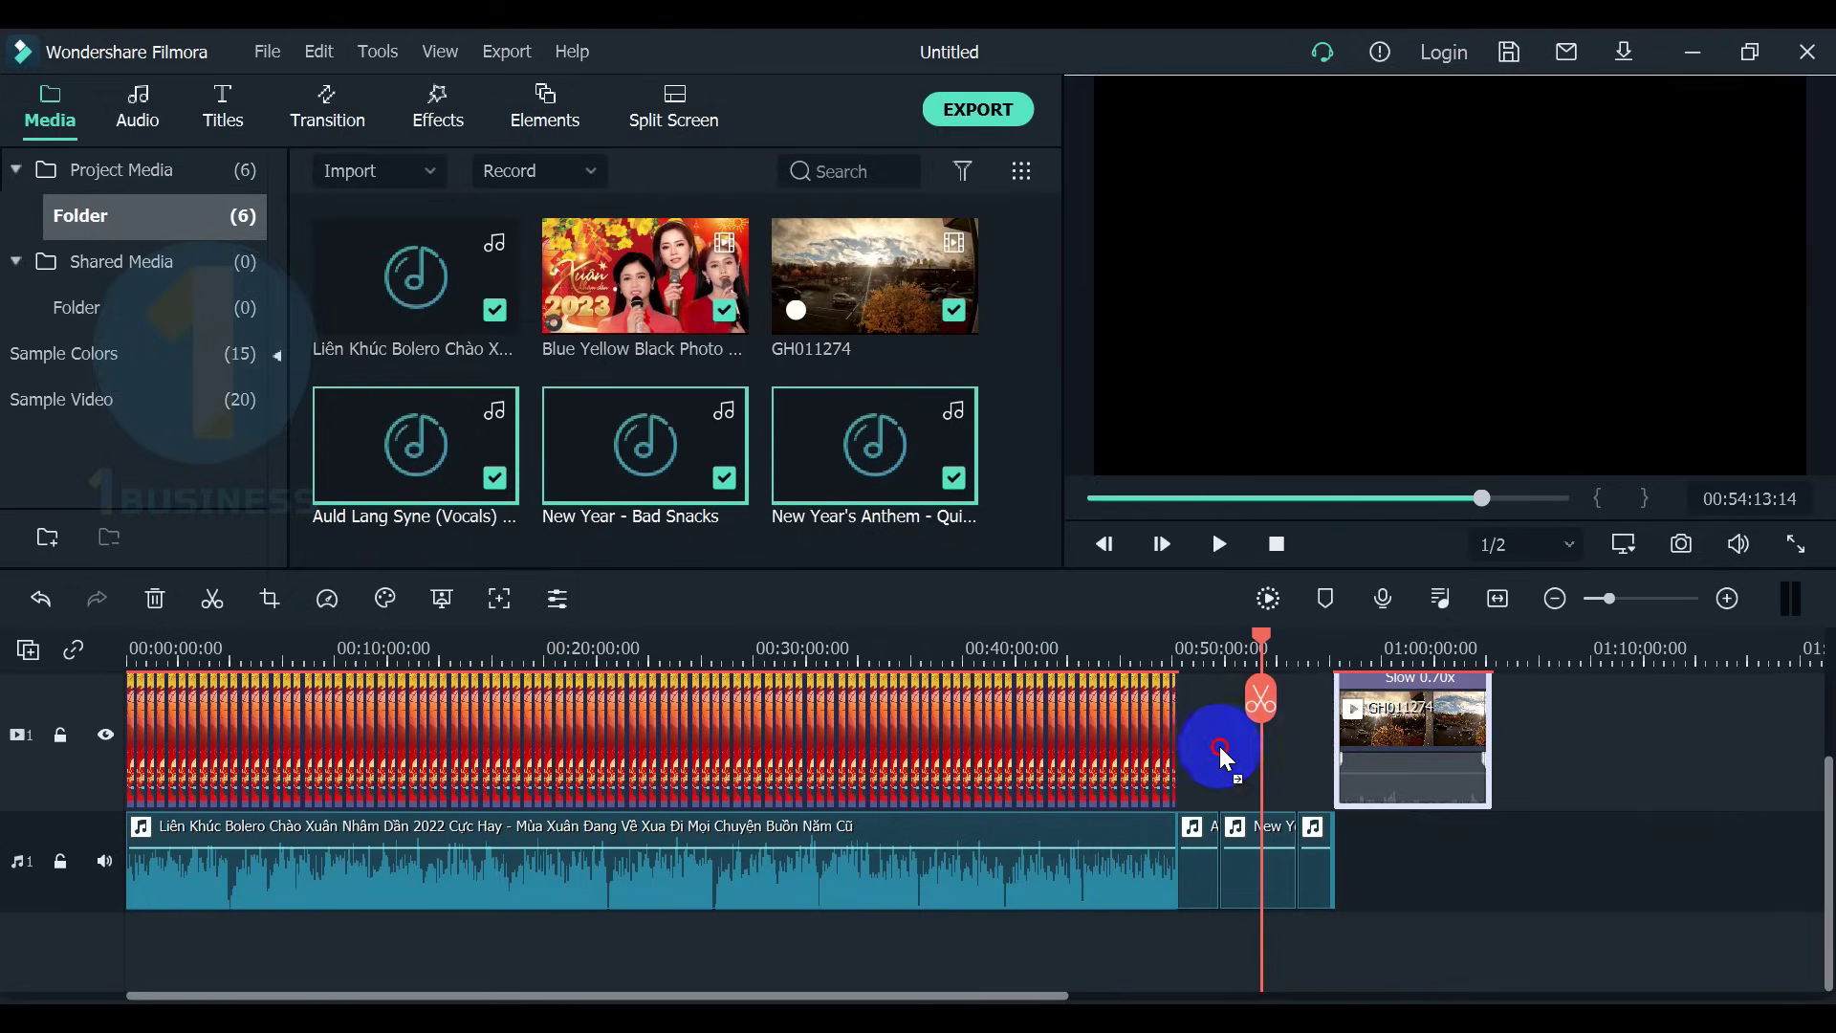
pyautogui.click(1225, 754)
pyautogui.press('Delete')
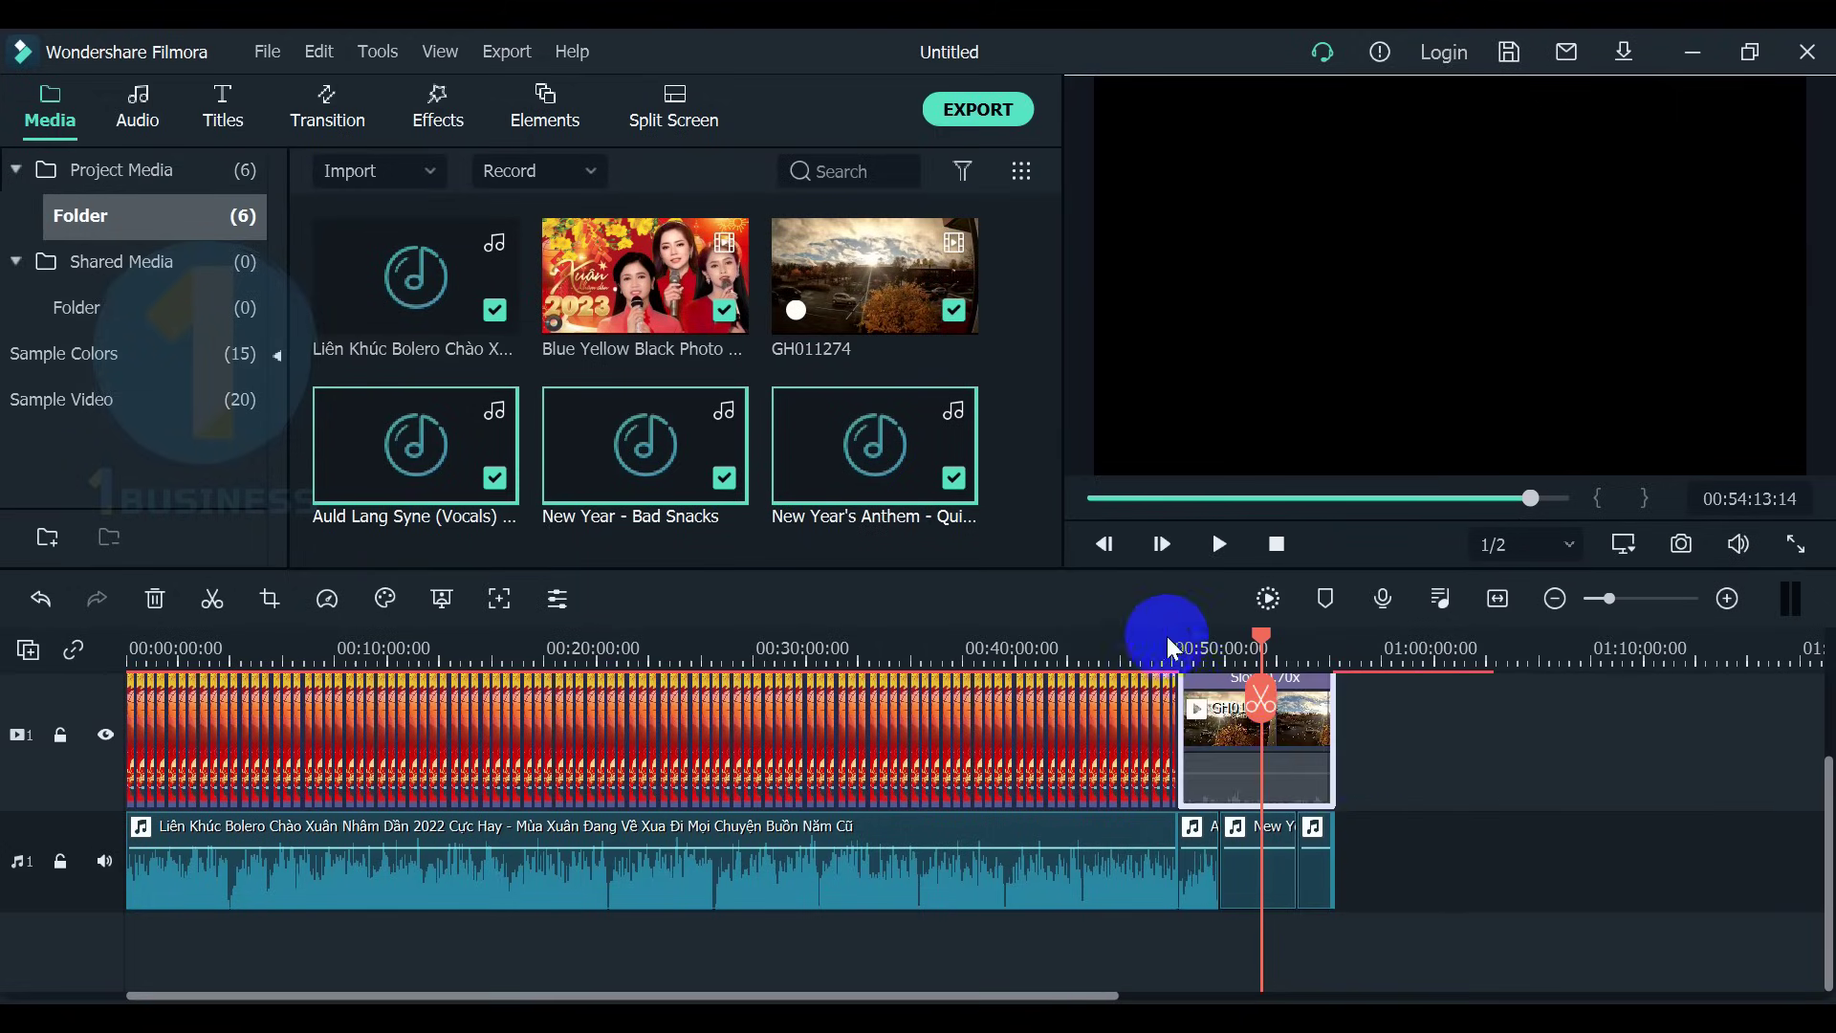
# Remove the tiny leftover audio fragment after New Year's Anthem at the end of the audio track.
pyautogui.click(1186, 658)
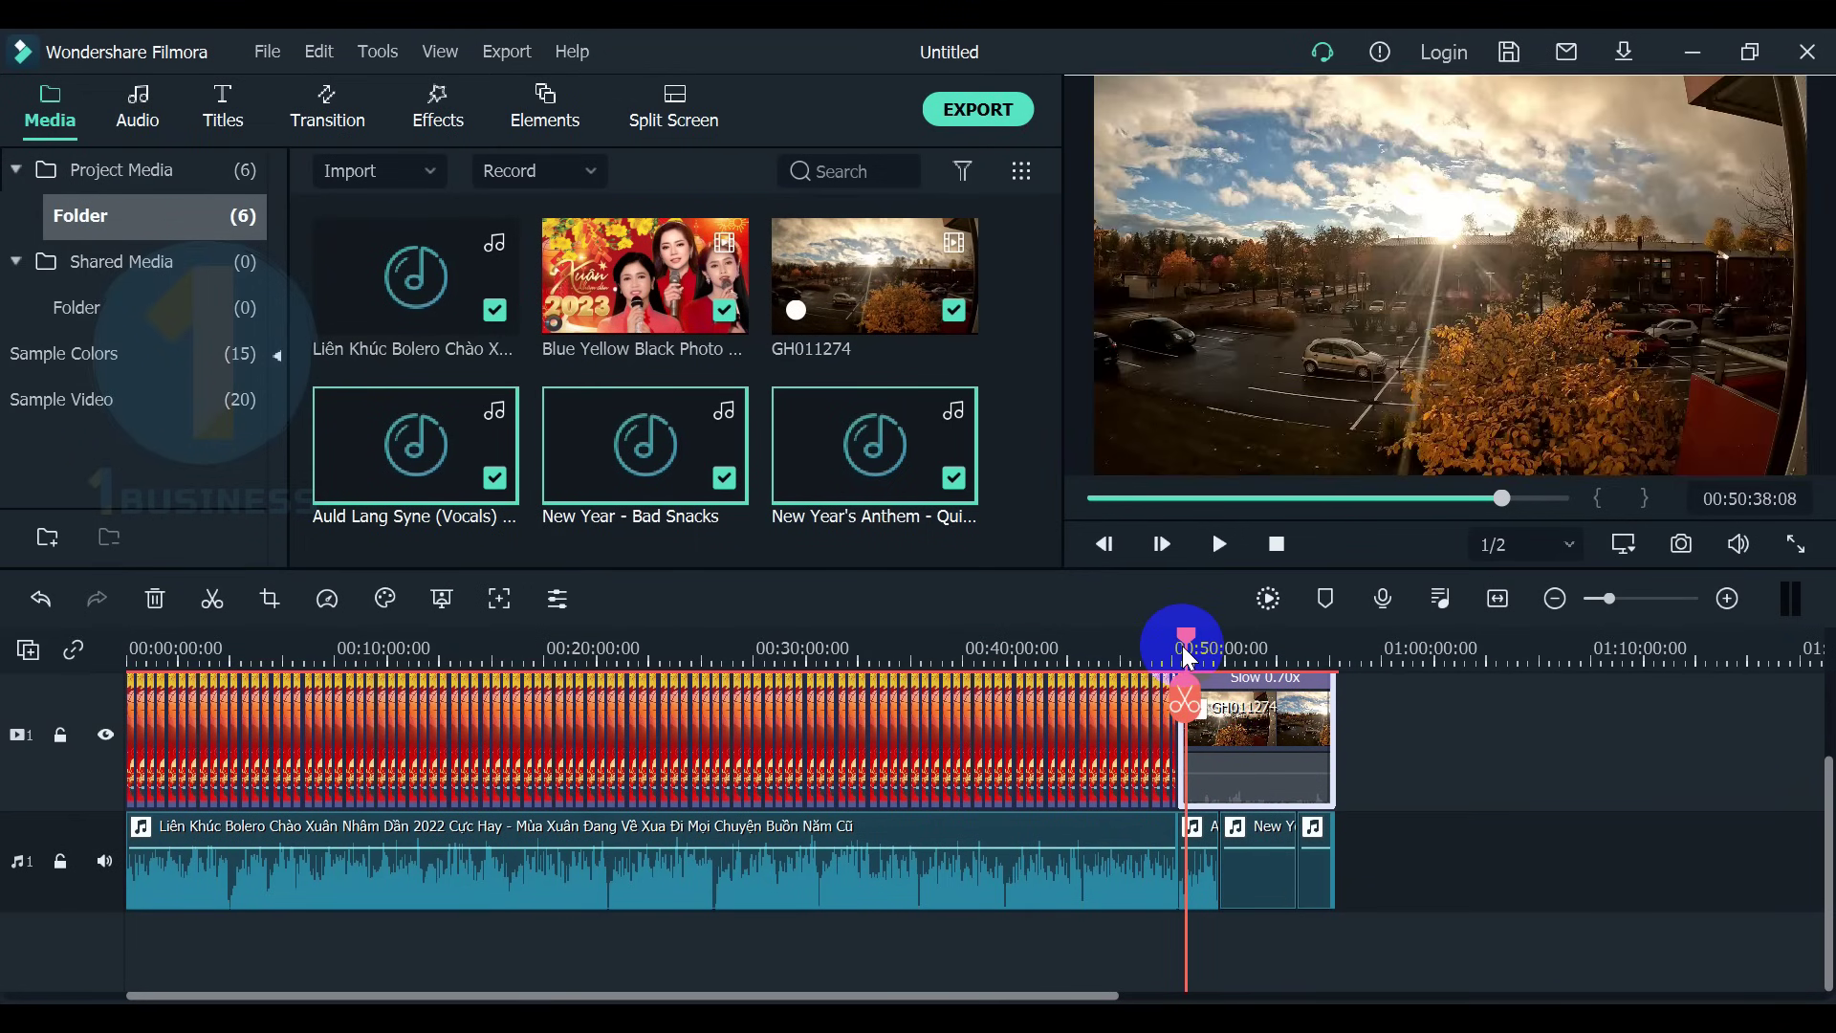
pyautogui.scroll(1, 1534, 669)
pyautogui.scroll(3, 1554, 669)
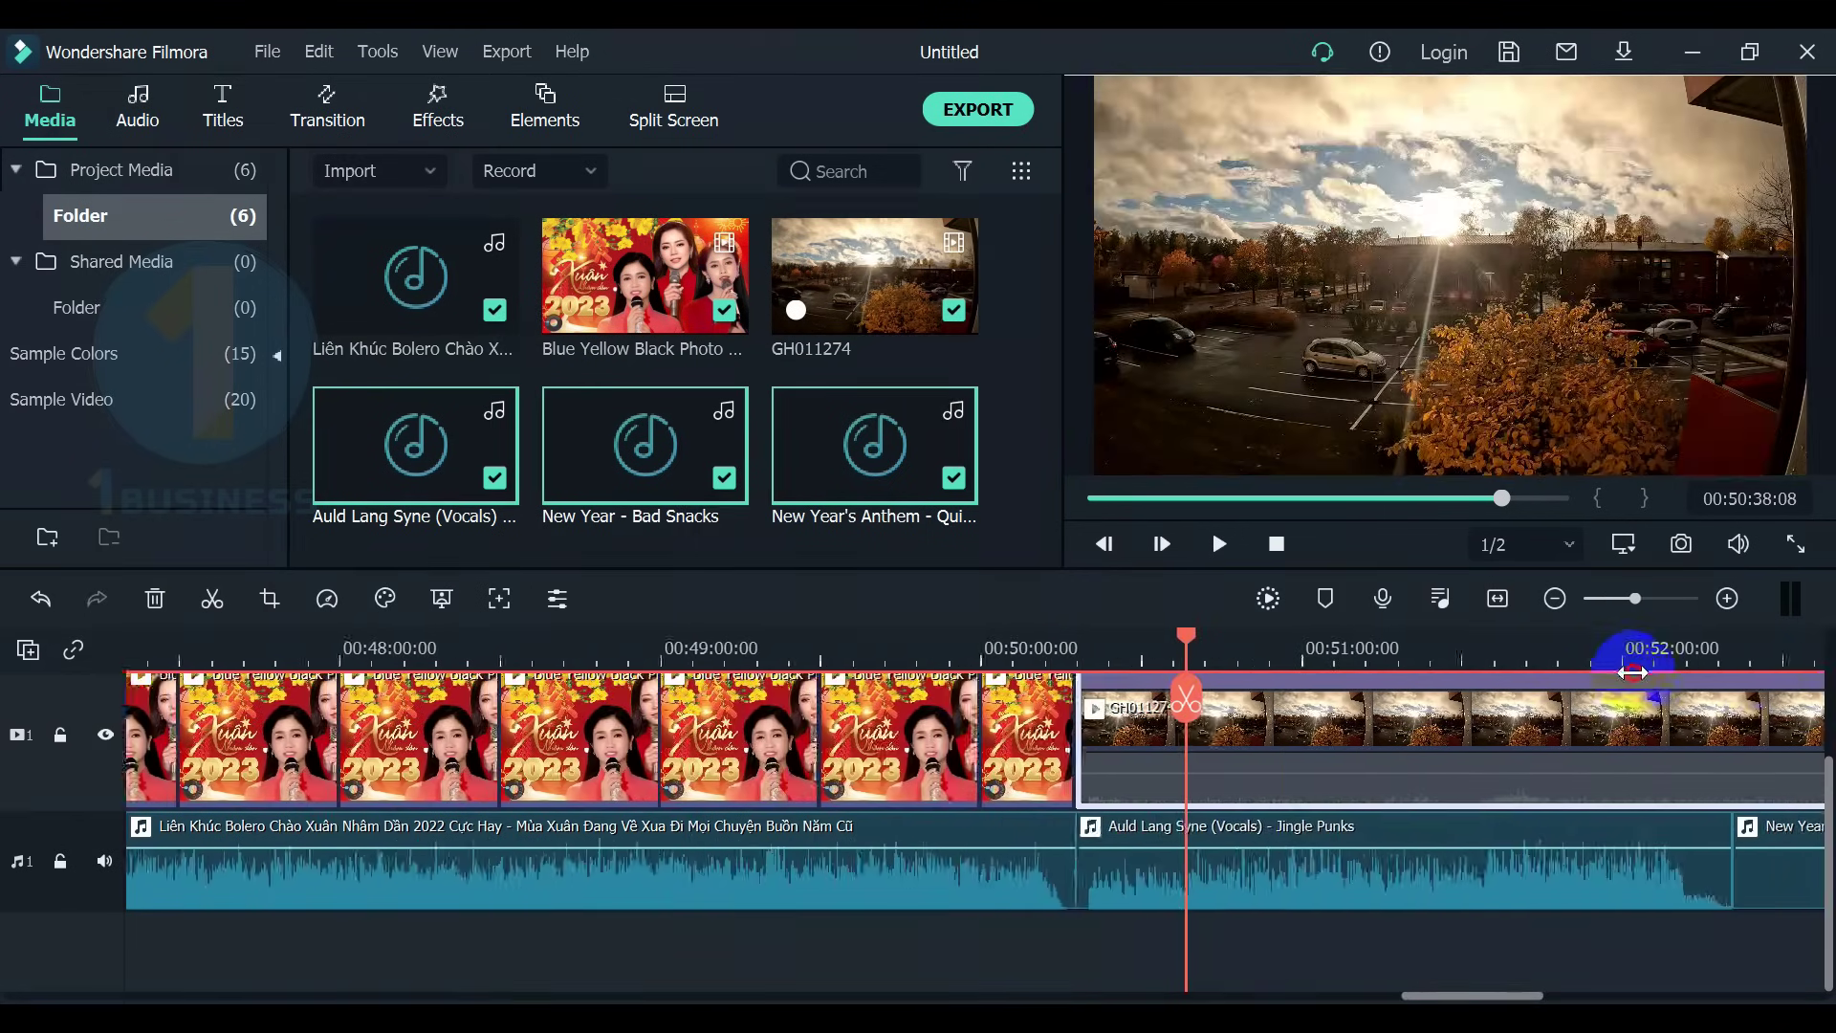
pyautogui.moveTo(1475, 996); pyautogui.dragTo(1655, 998)
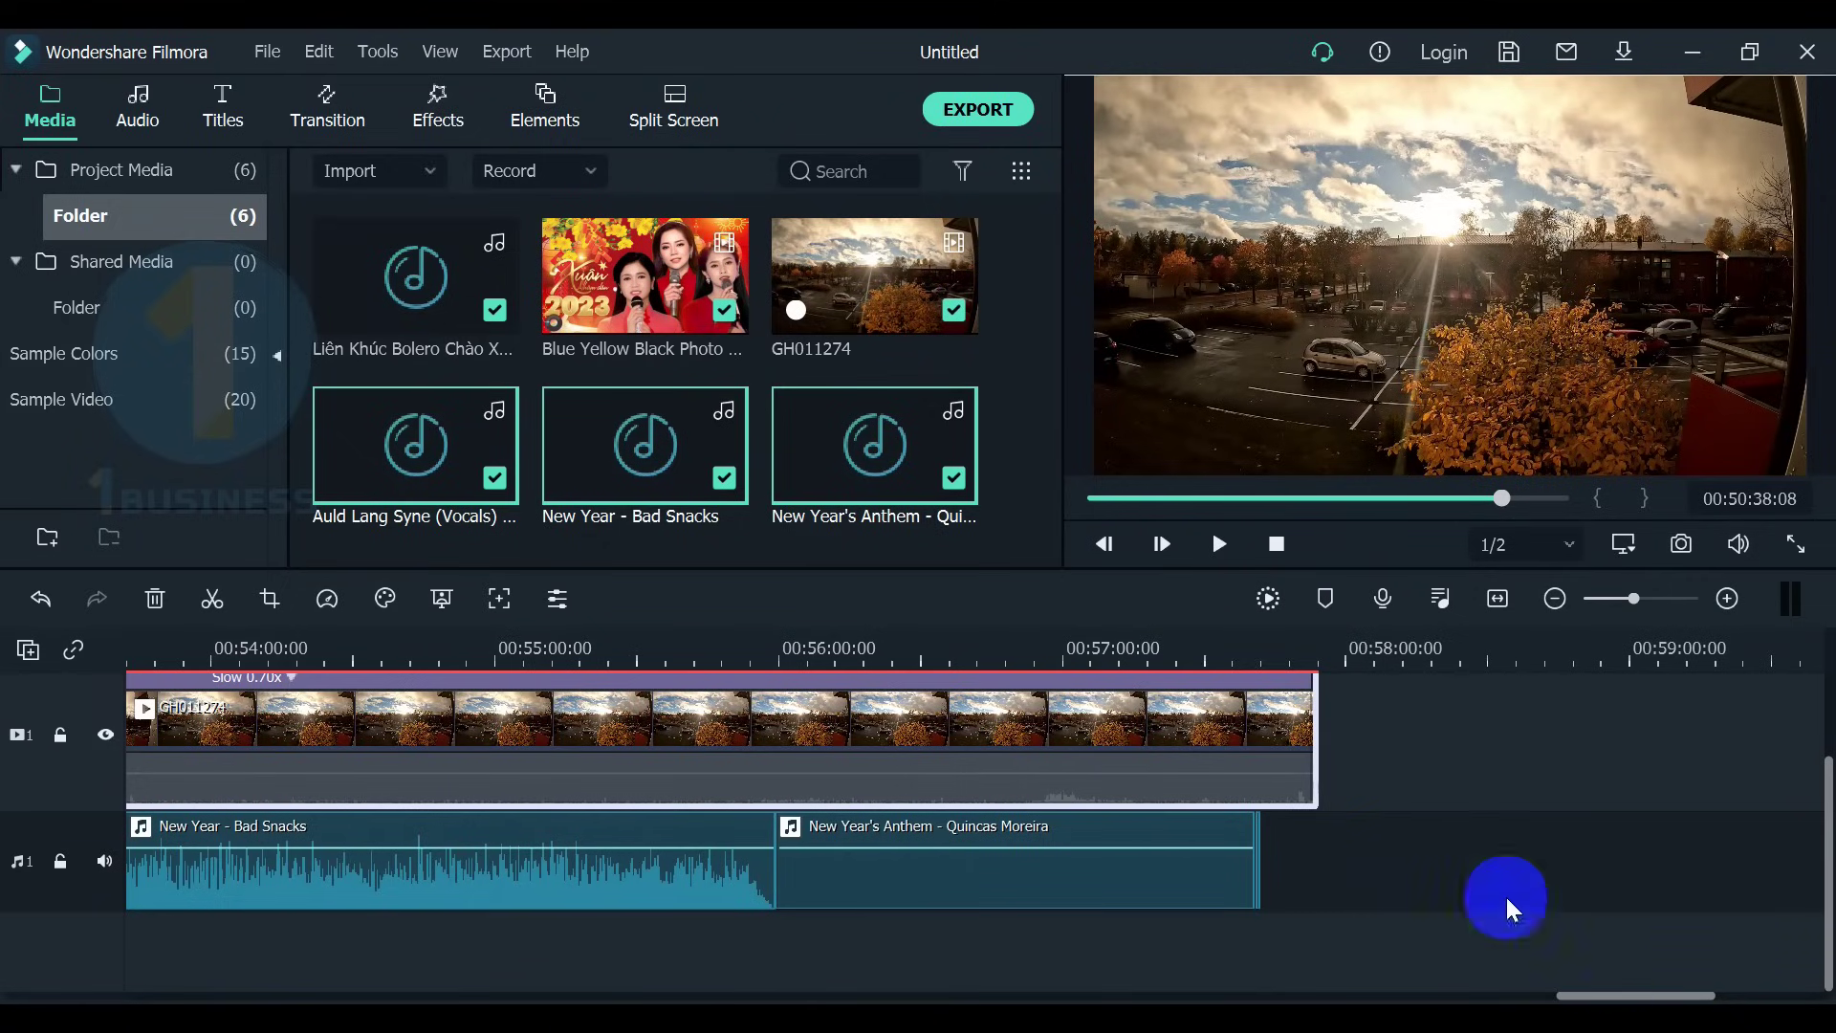
pyautogui.click(1257, 882)
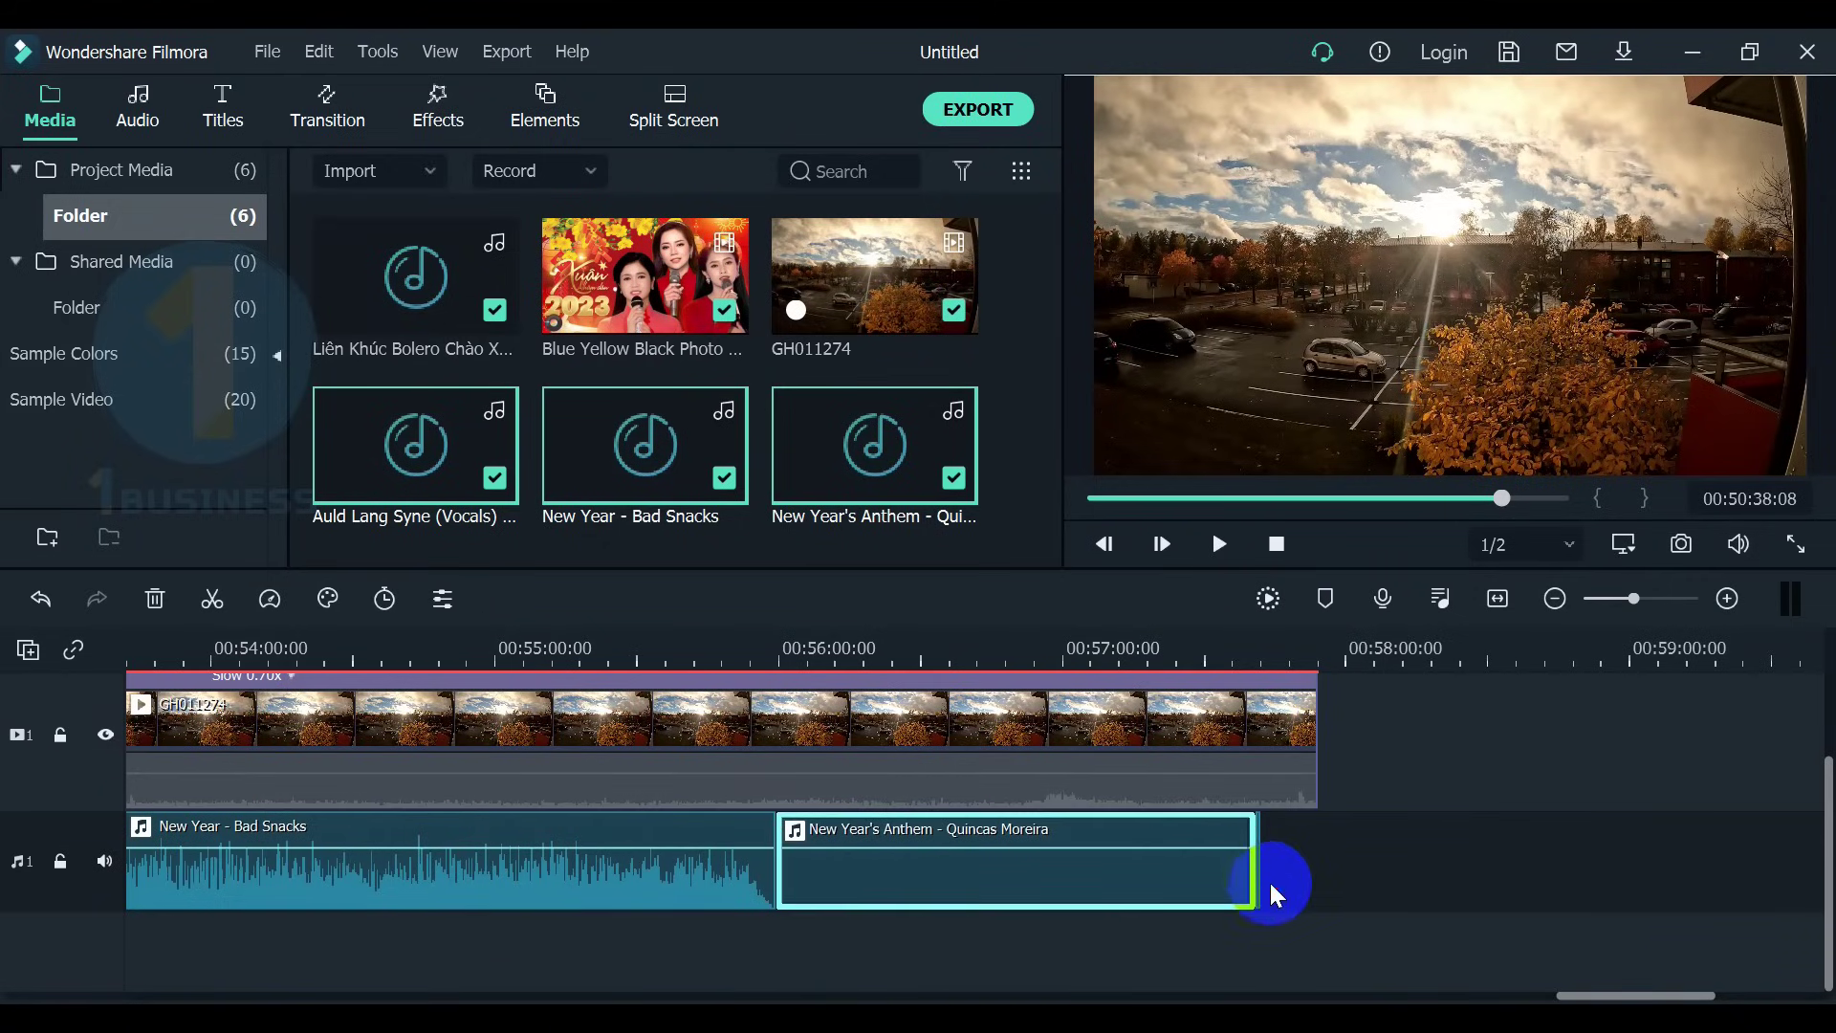
pyautogui.click(1269, 880)
pyautogui.click(1258, 880)
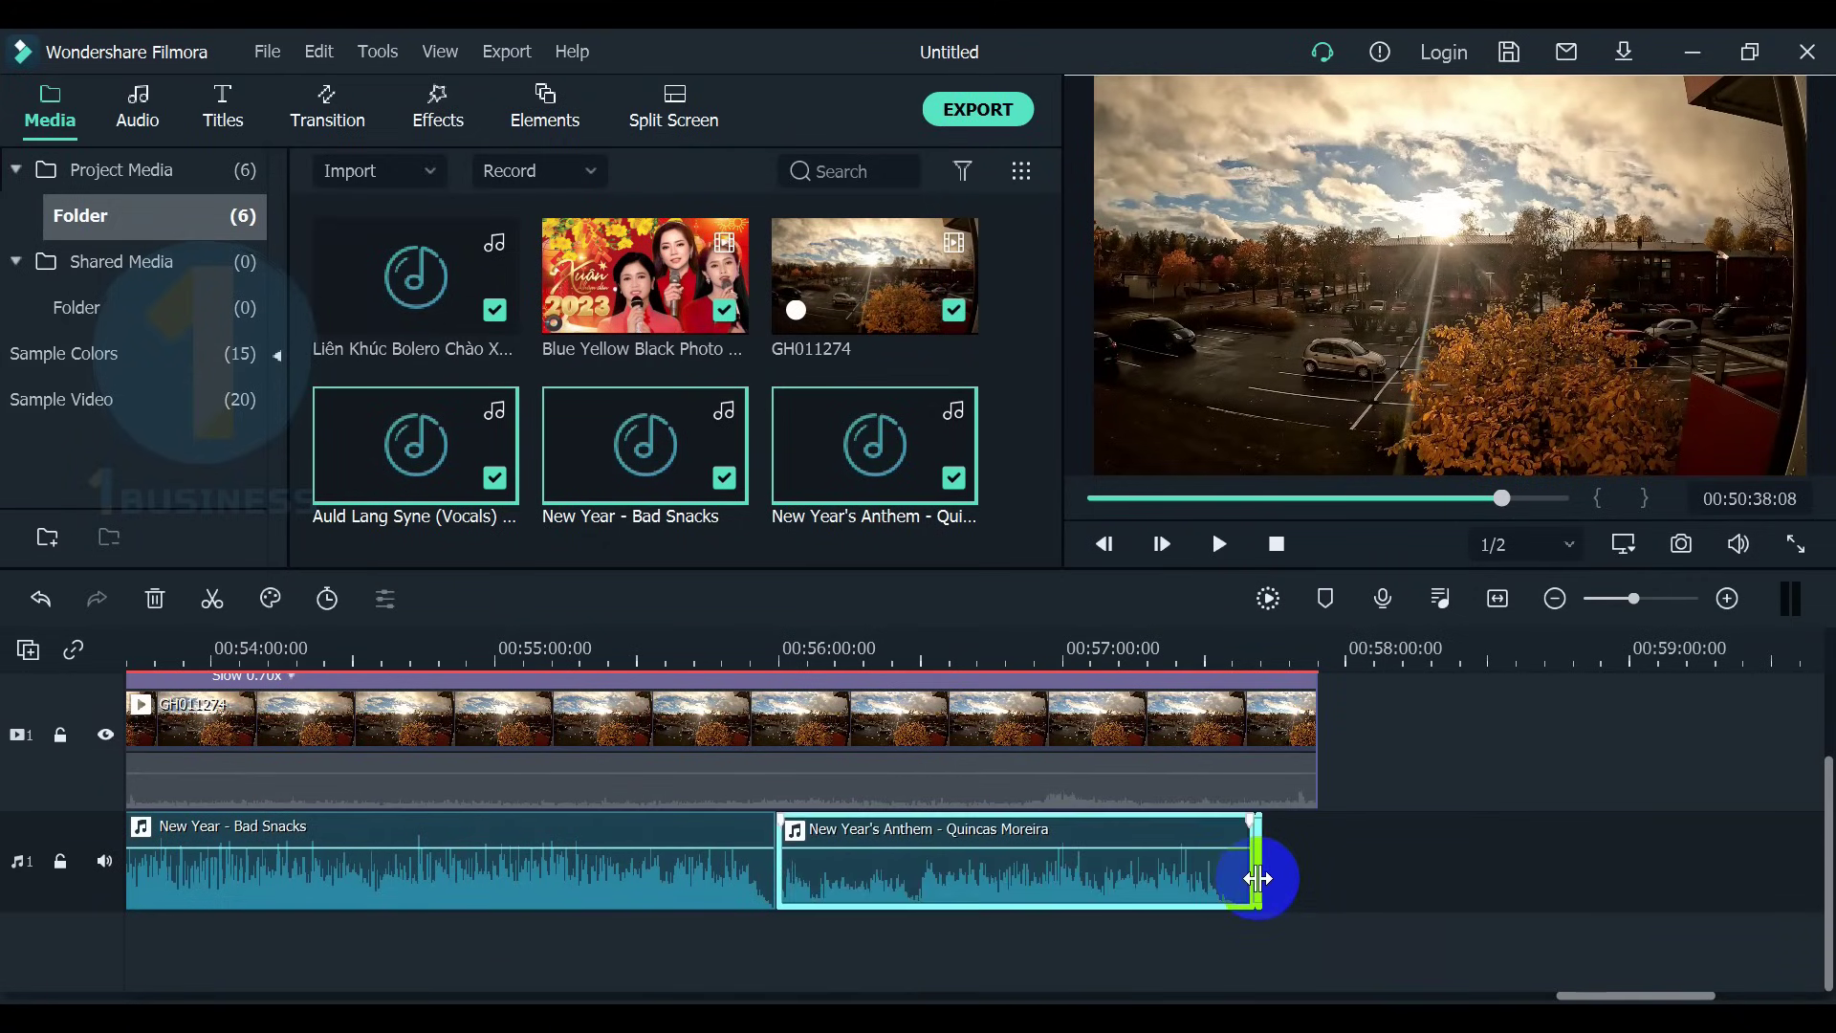
pyautogui.click(1312, 879)
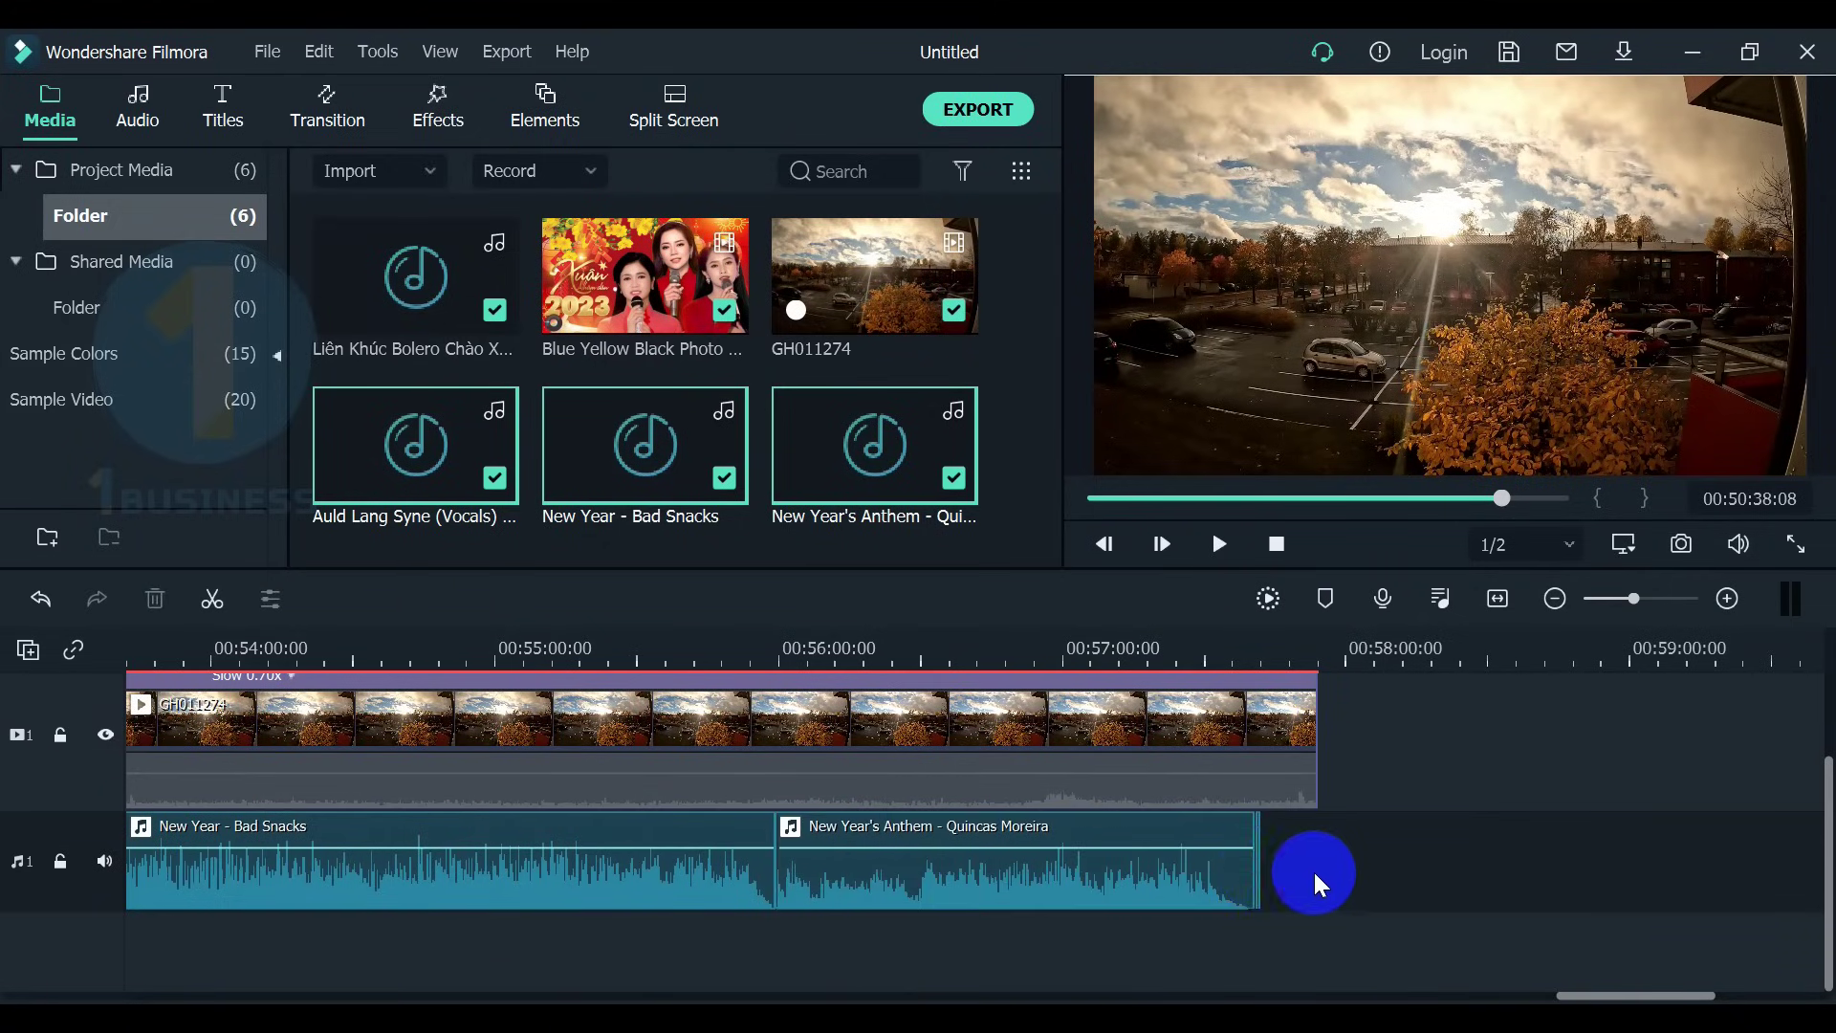
pyautogui.click(1257, 878)
pyautogui.click(1260, 869)
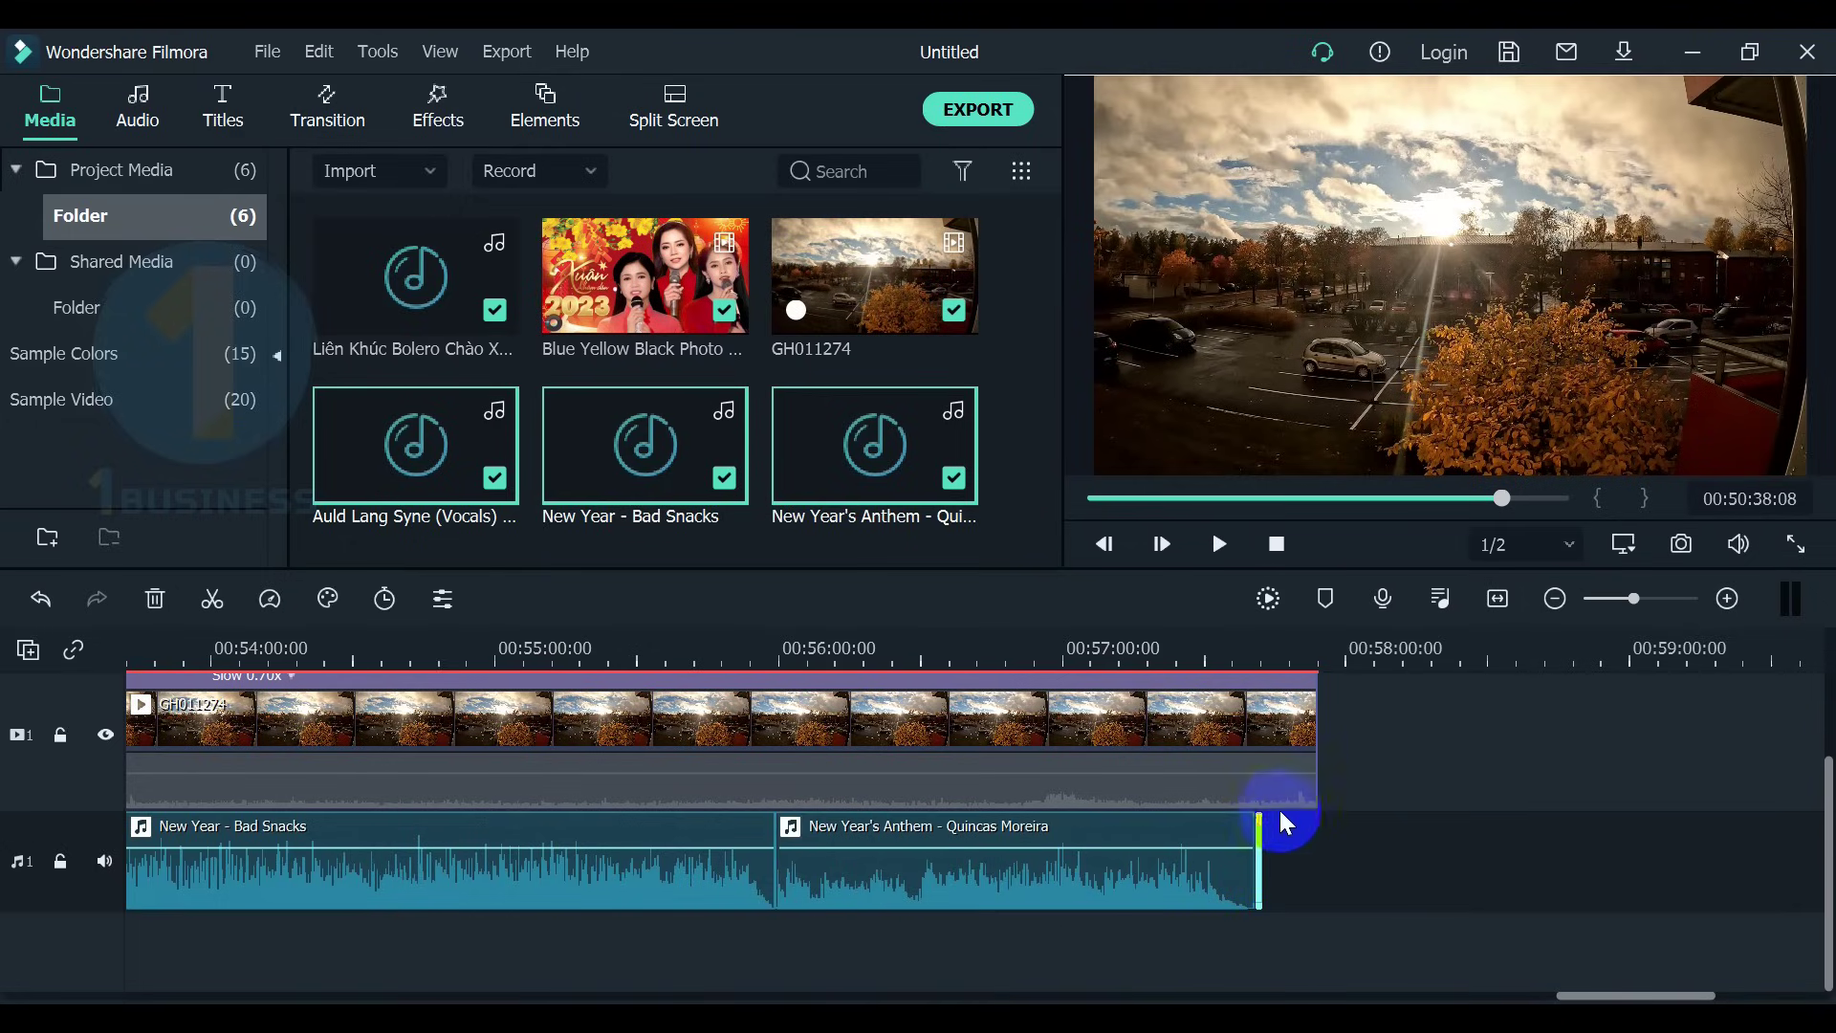
# Trim the end of the GH011274 clip to the end of the New Year's Anthem track, at about 00:57:40.
pyautogui.click(1324, 751)
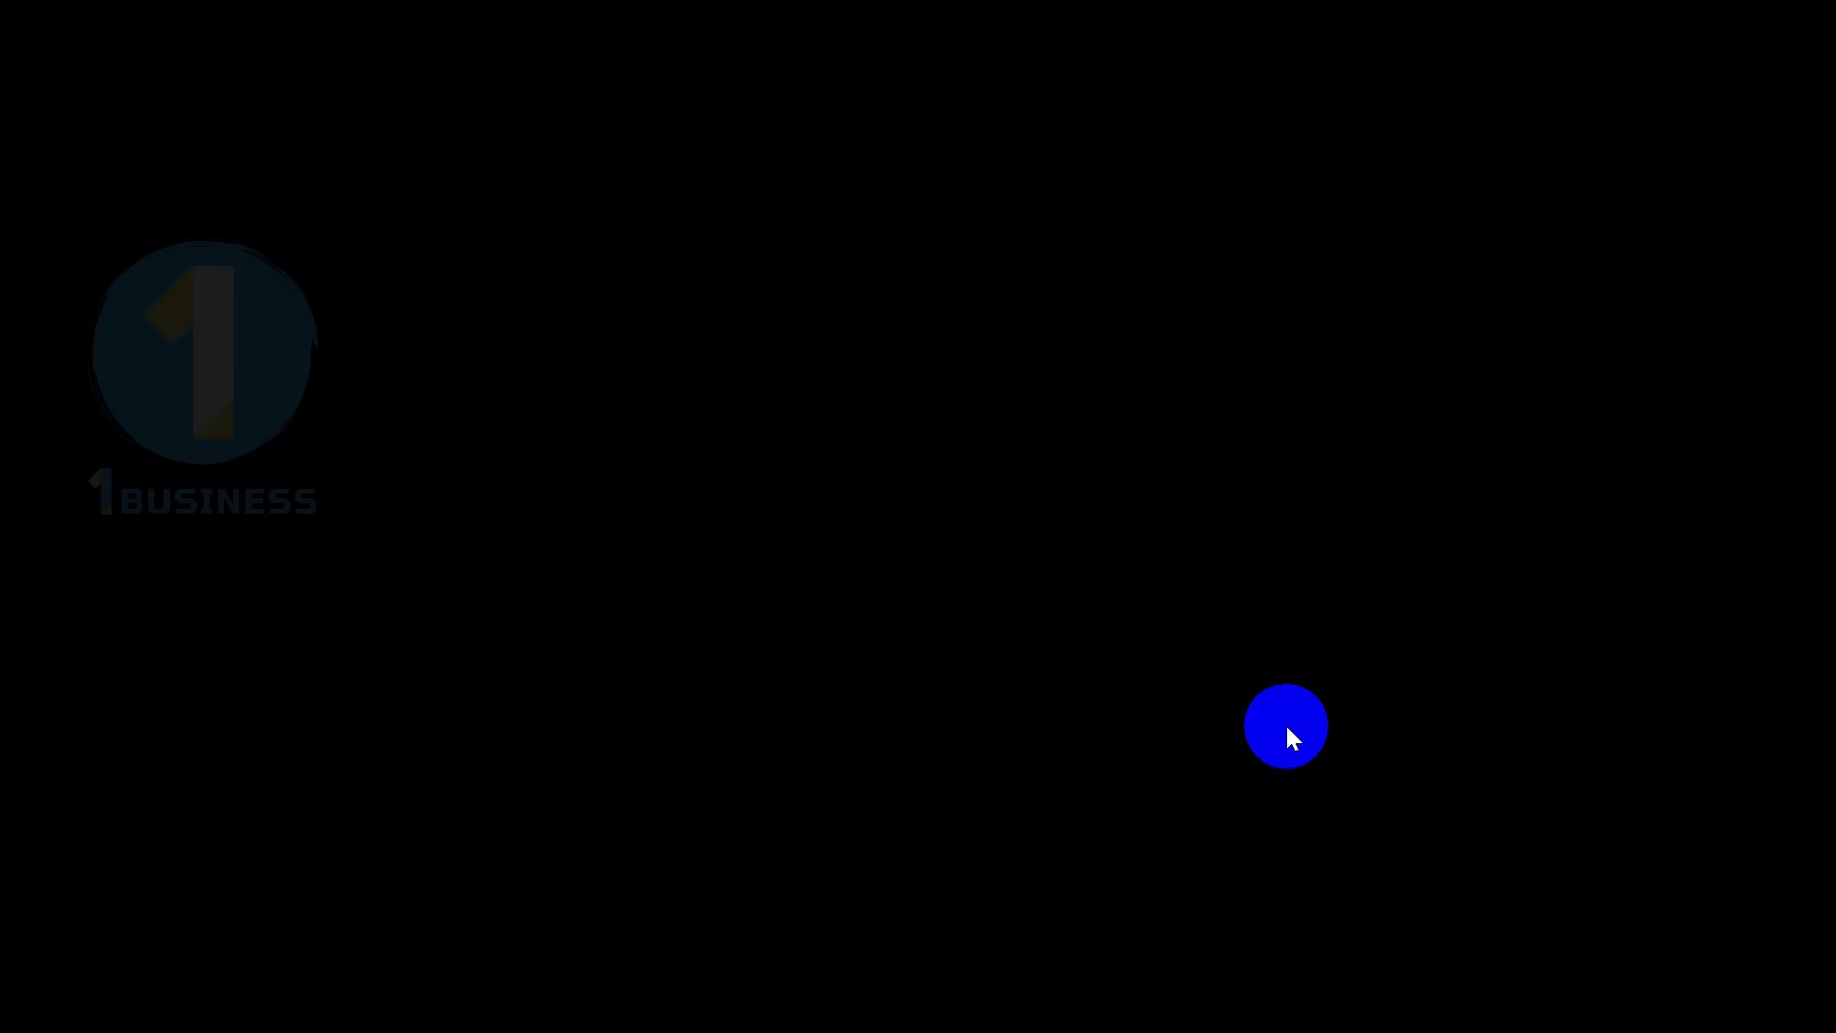
pyautogui.click(1292, 727)
pyautogui.moveTo(1316, 724); pyautogui.dragTo(1286, 769)
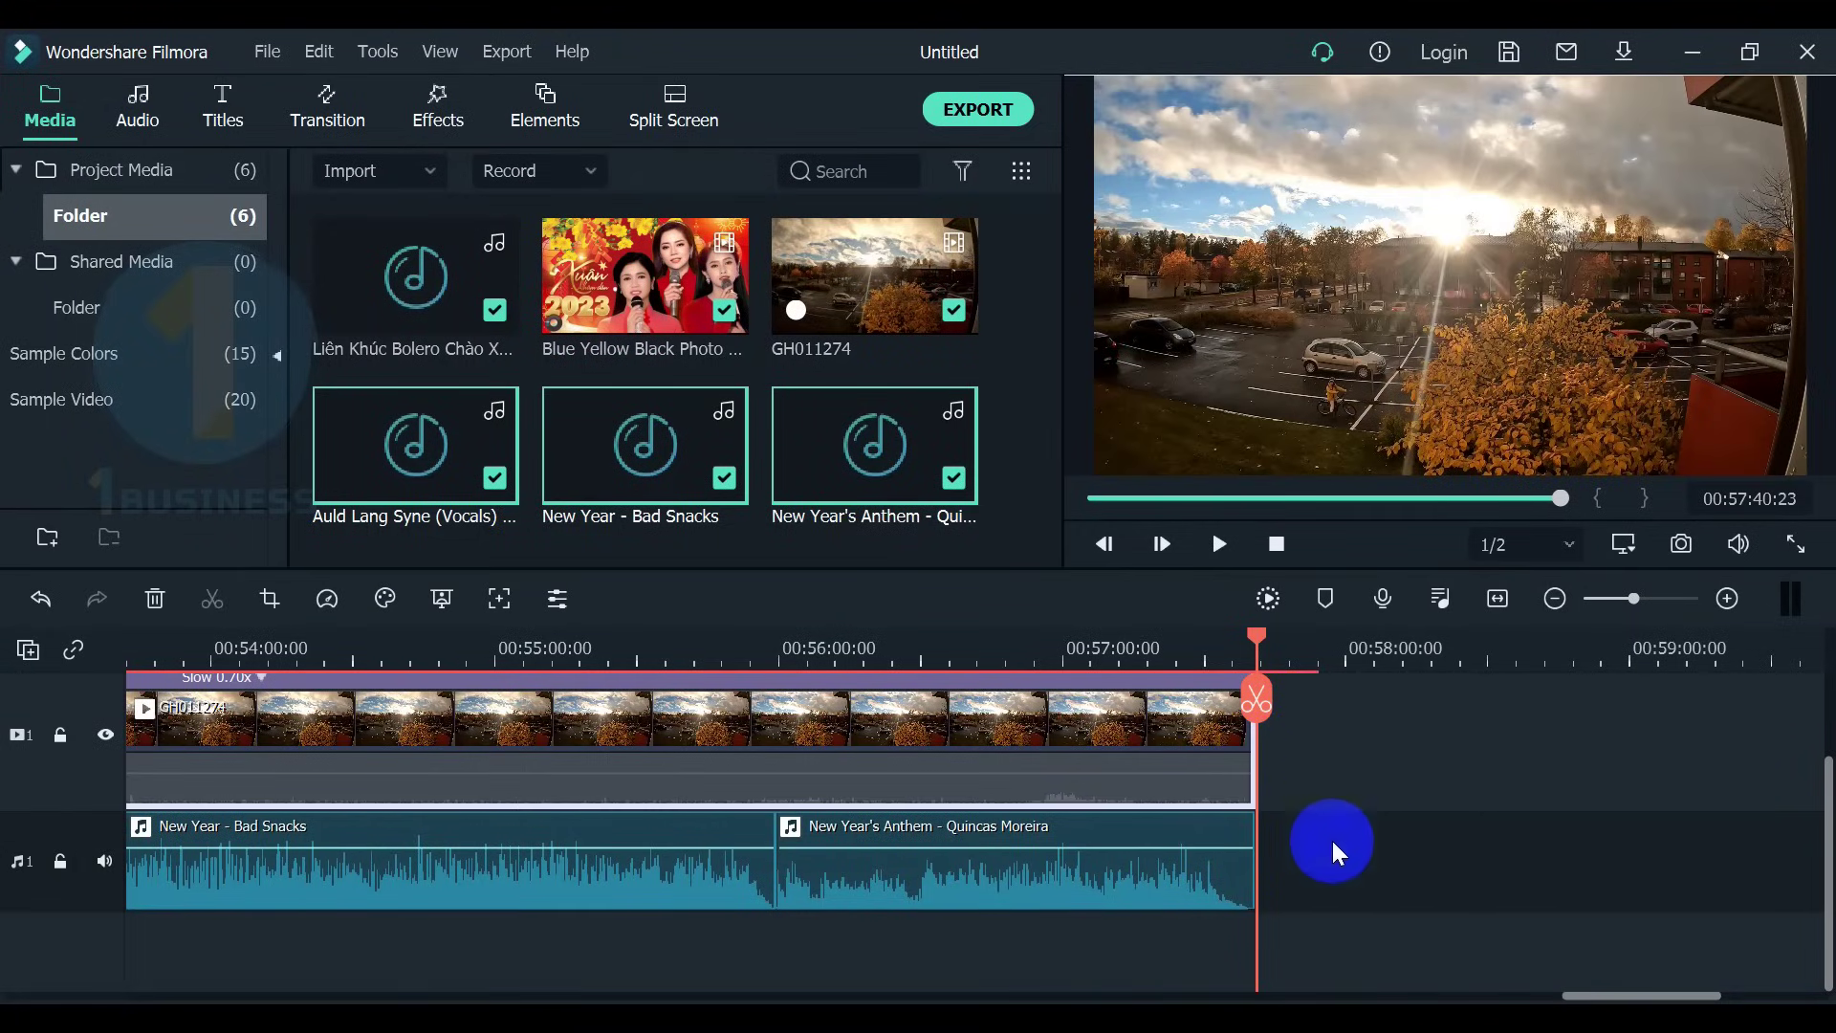
pyautogui.moveTo(1616, 1000); pyautogui.dragTo(1571, 998)
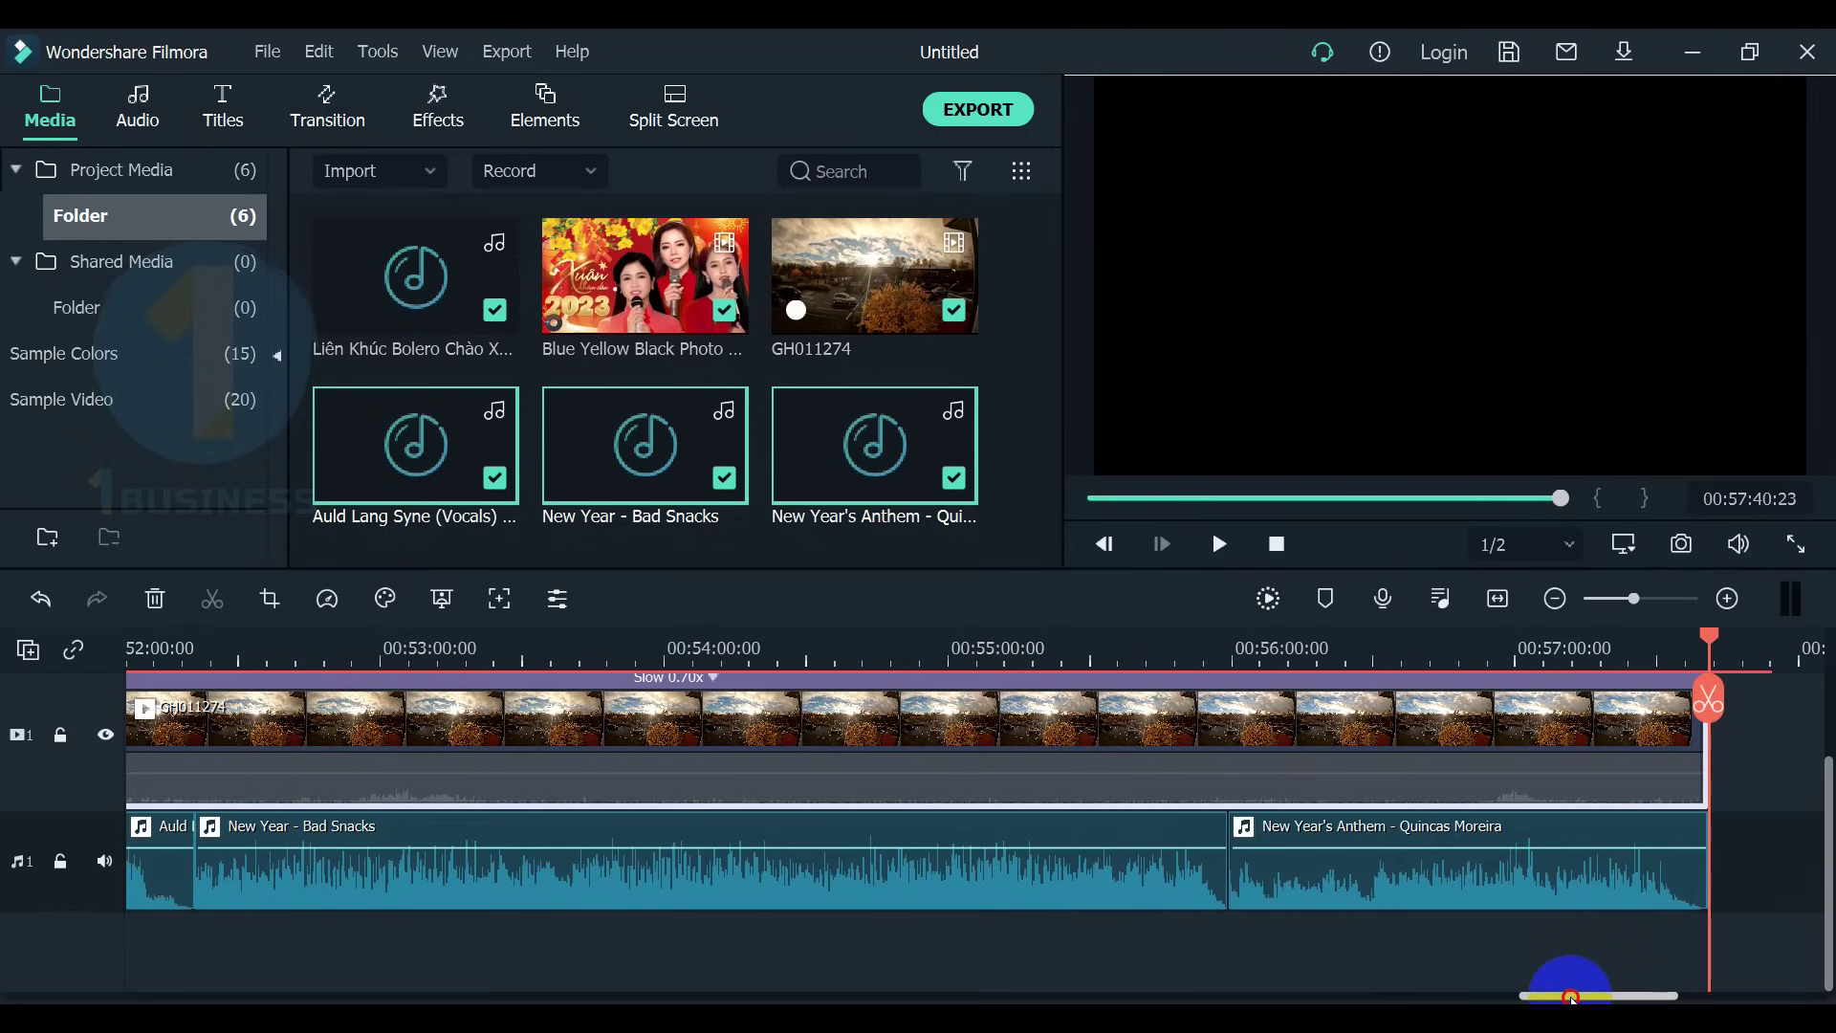
pyautogui.scroll(-3, 987, 643)
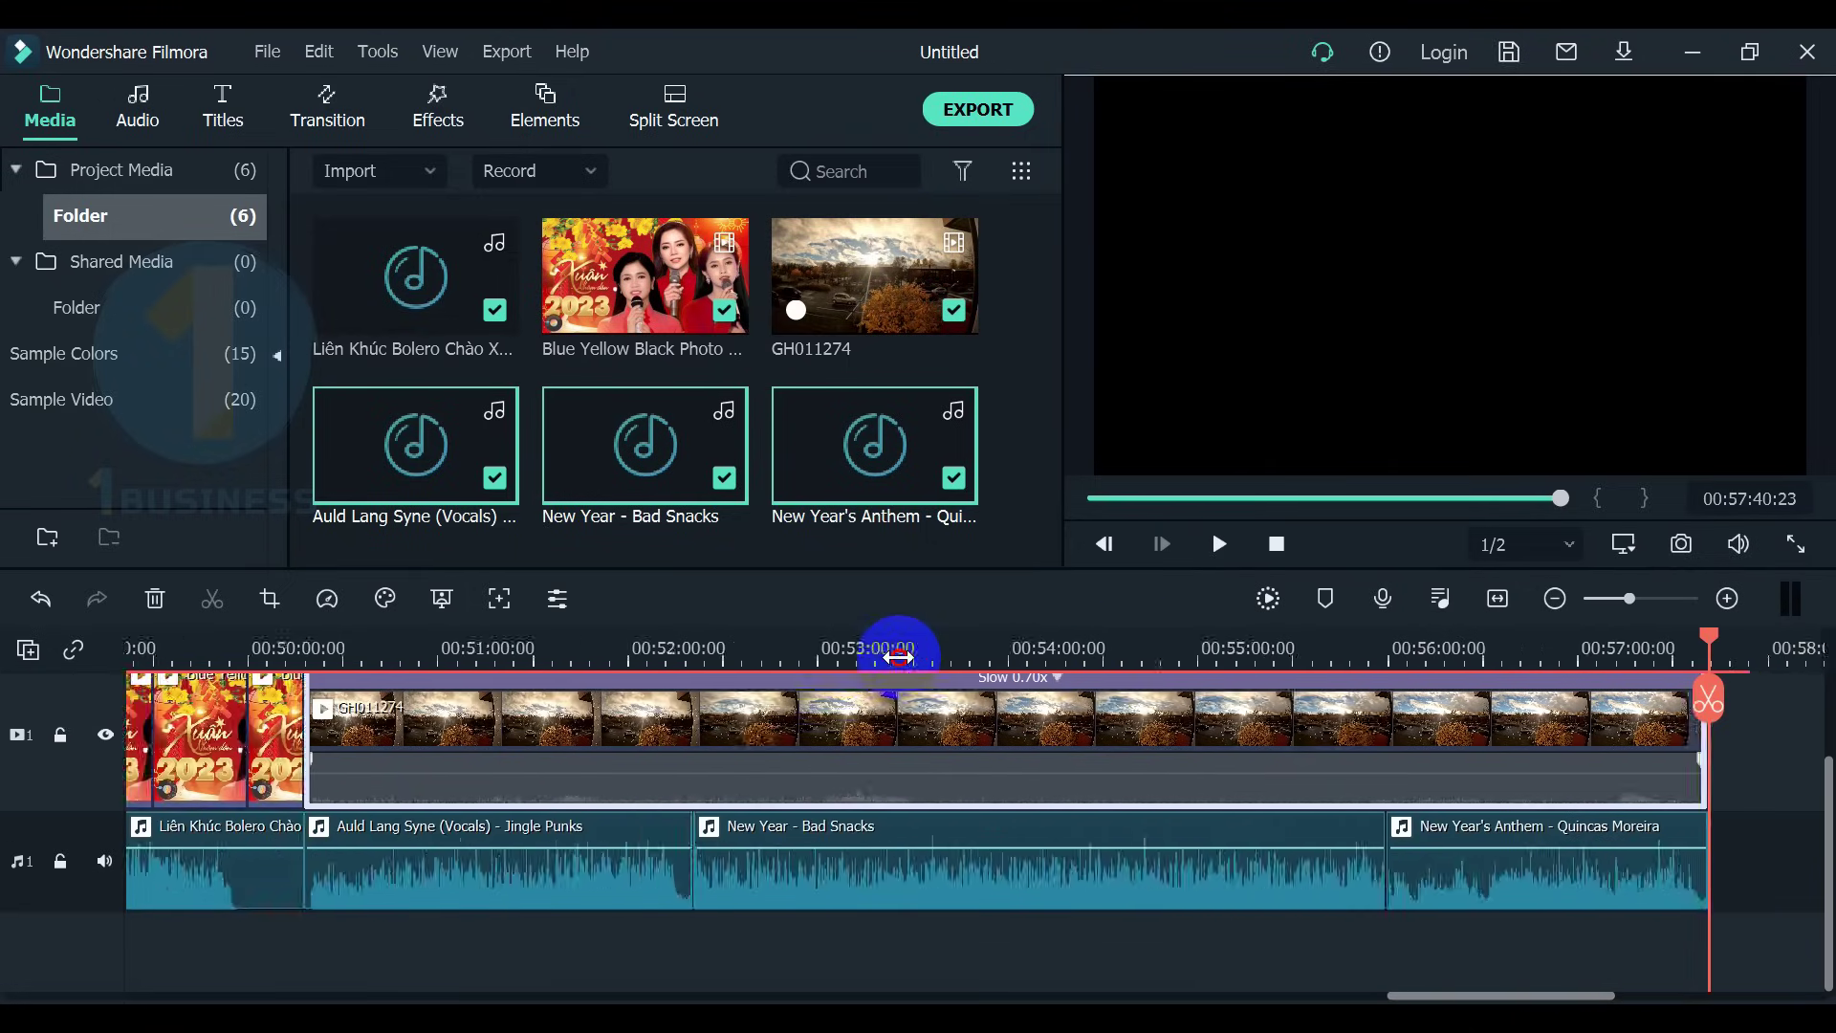
pyautogui.moveTo(1513, 1000); pyautogui.dragTo(1598, 995)
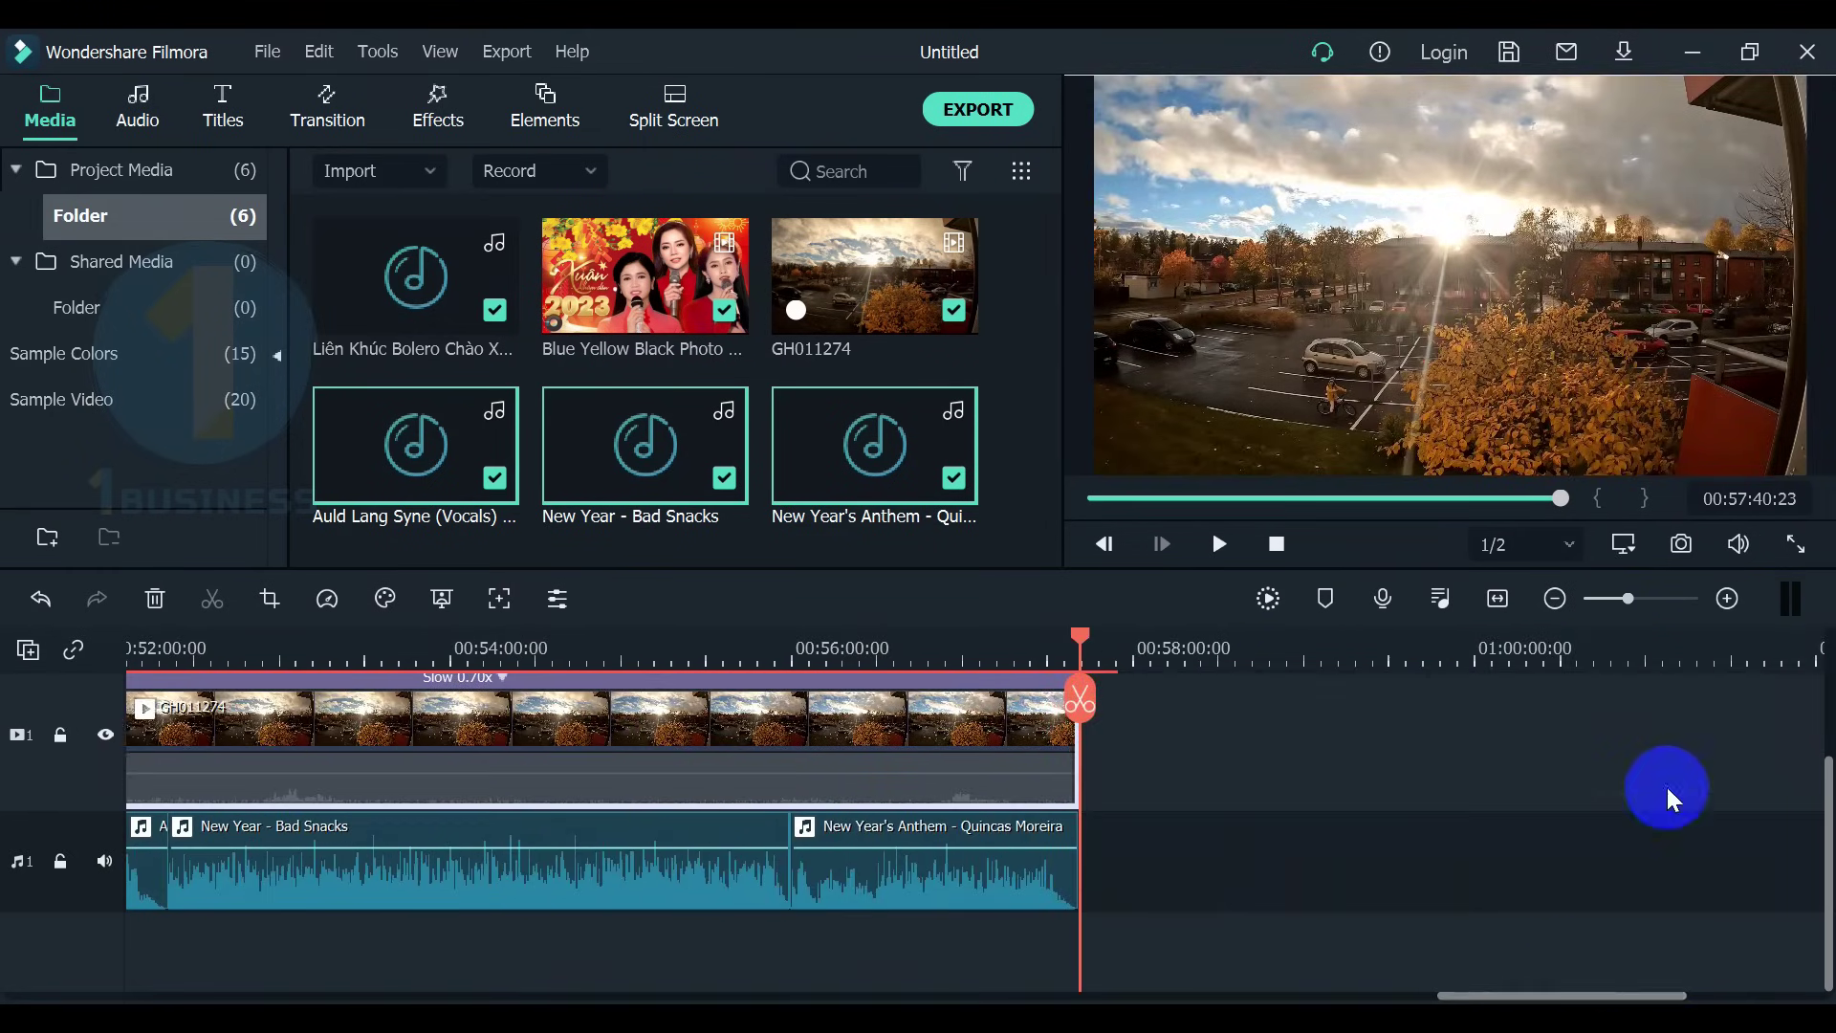
pyautogui.moveTo(1588, 1000); pyautogui.dragTo(231, 976)
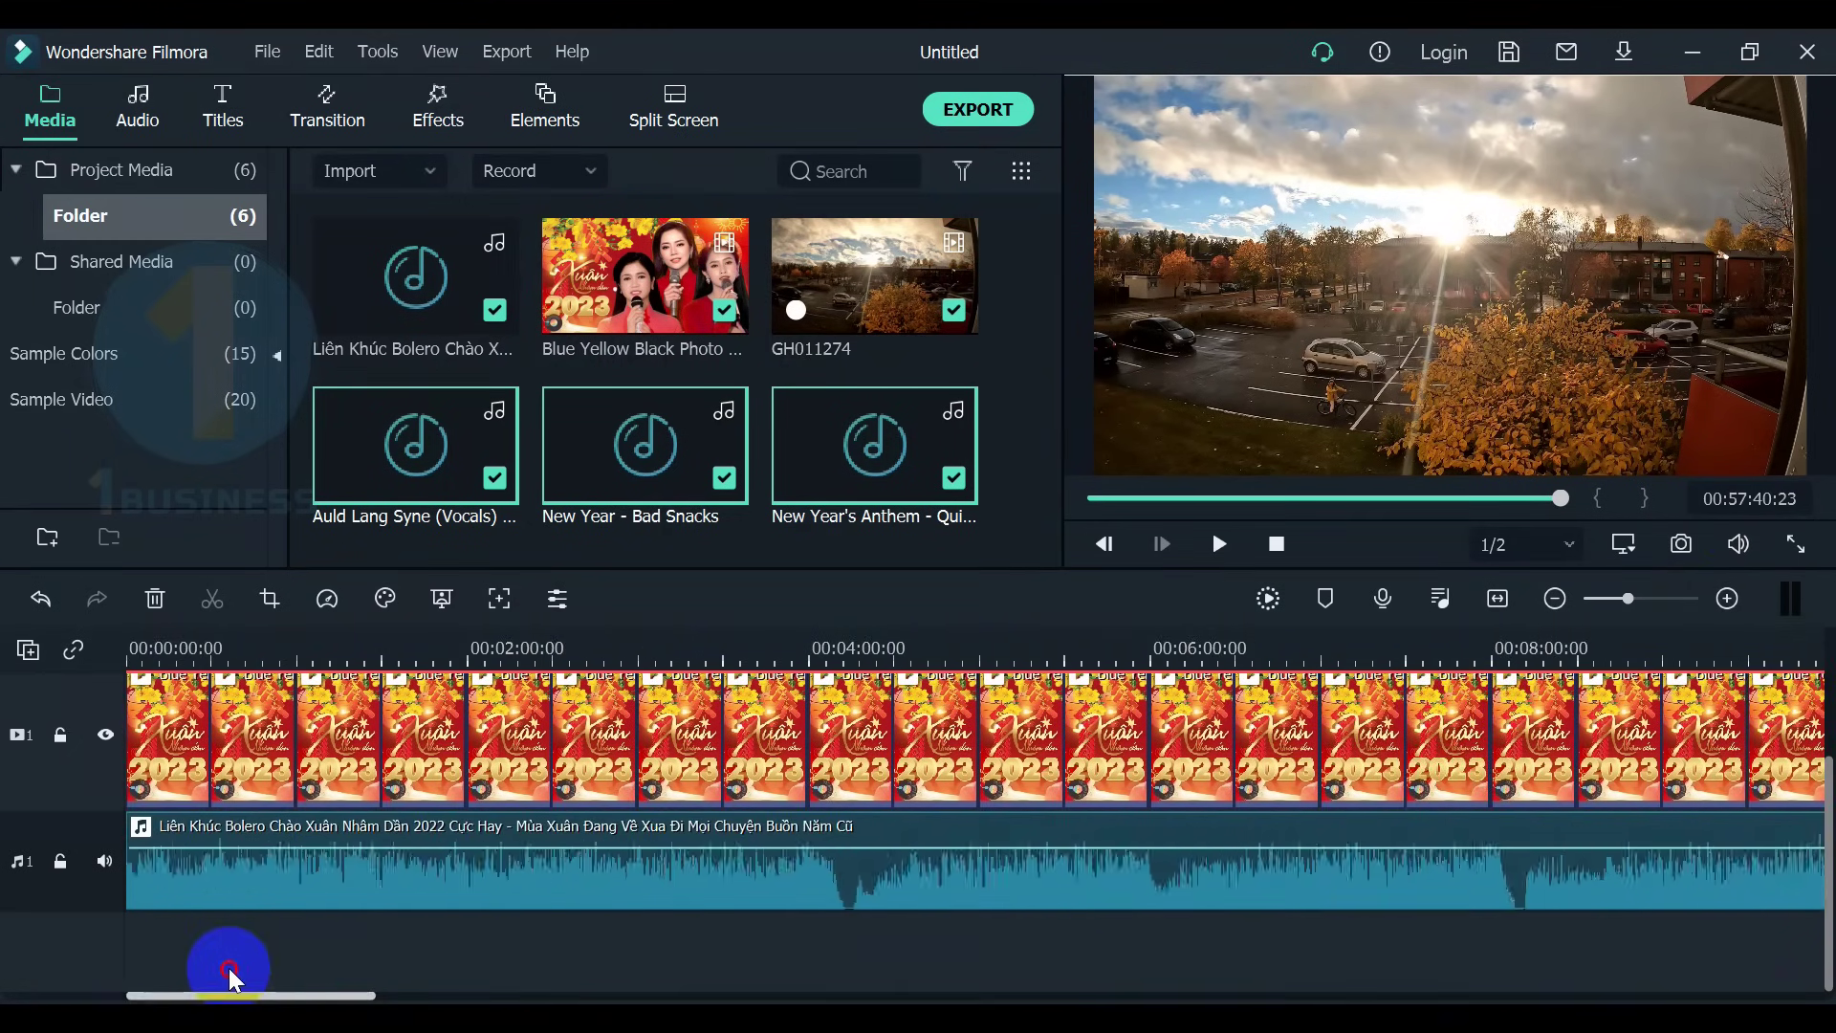
# Copy the source video's title, Liên Khúc Bolero Chào Xuân Nhâm Dần 2022 Cực Hay, from its YouTube page.
pyautogui.moveTo(619, 644); pyautogui.dragTo(574, 622)
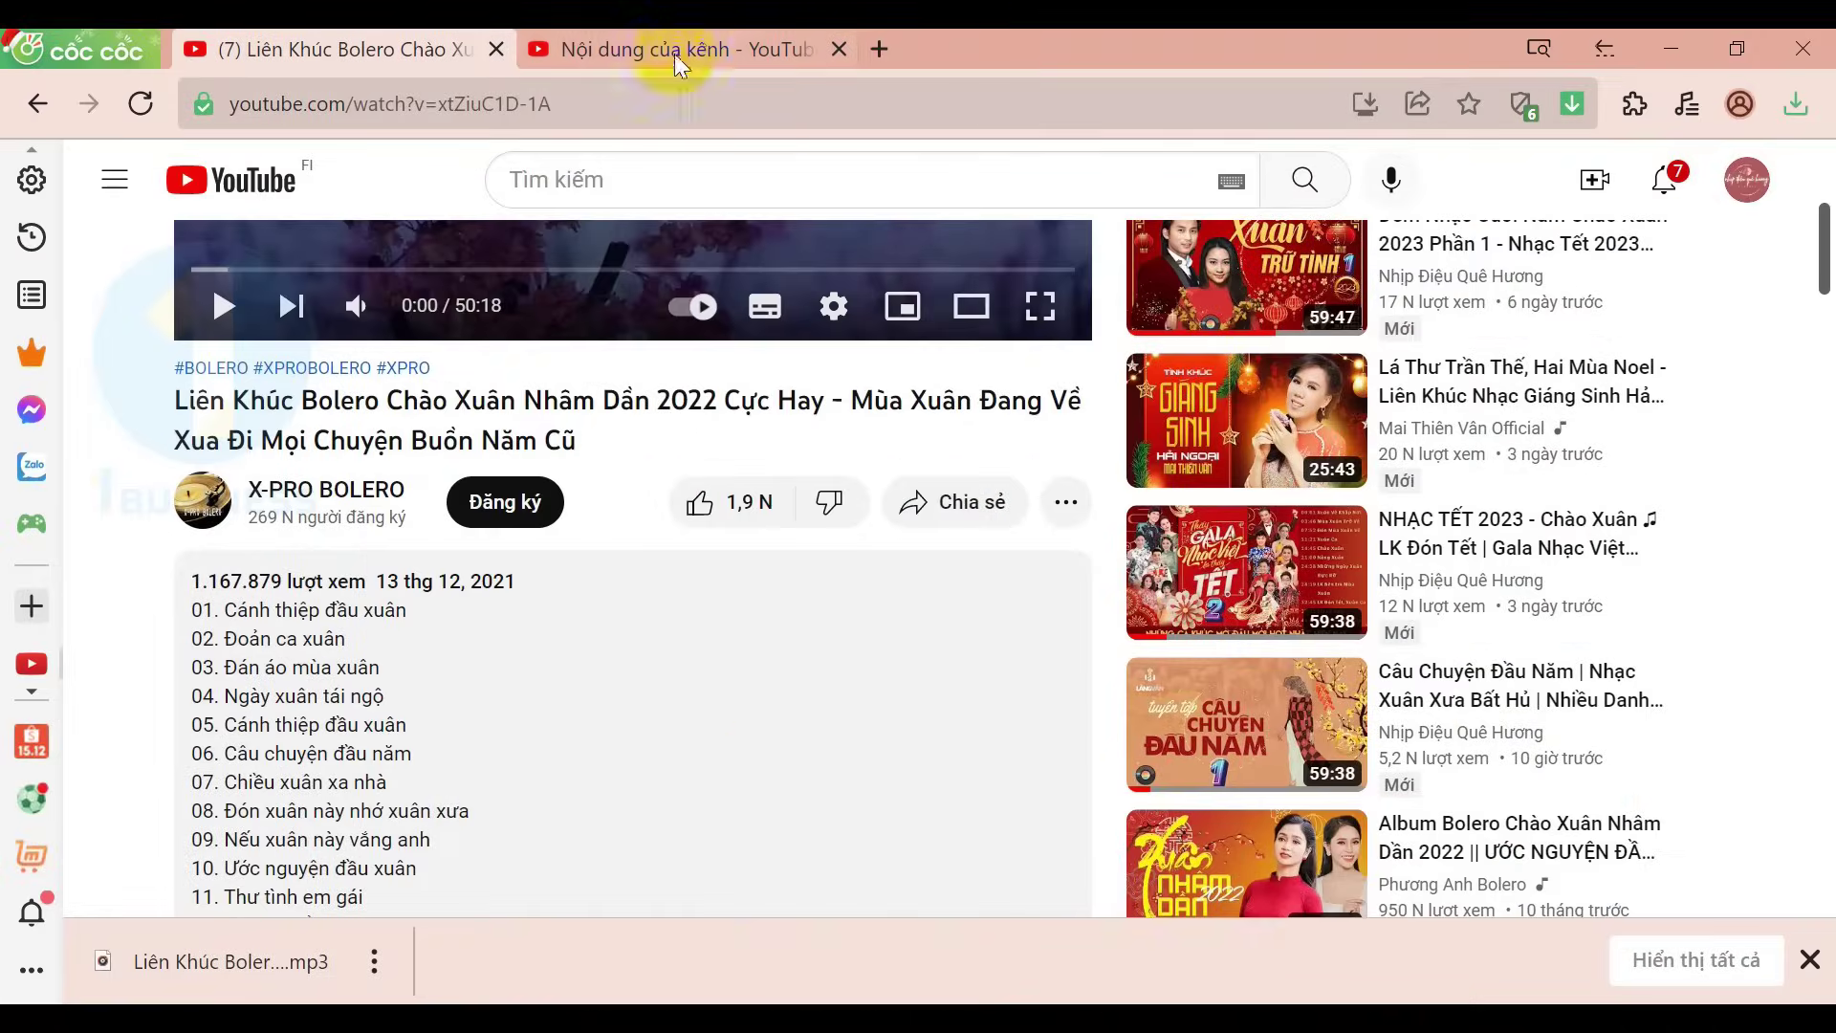
pyautogui.moveTo(180, 401); pyautogui.dragTo(708, 438)
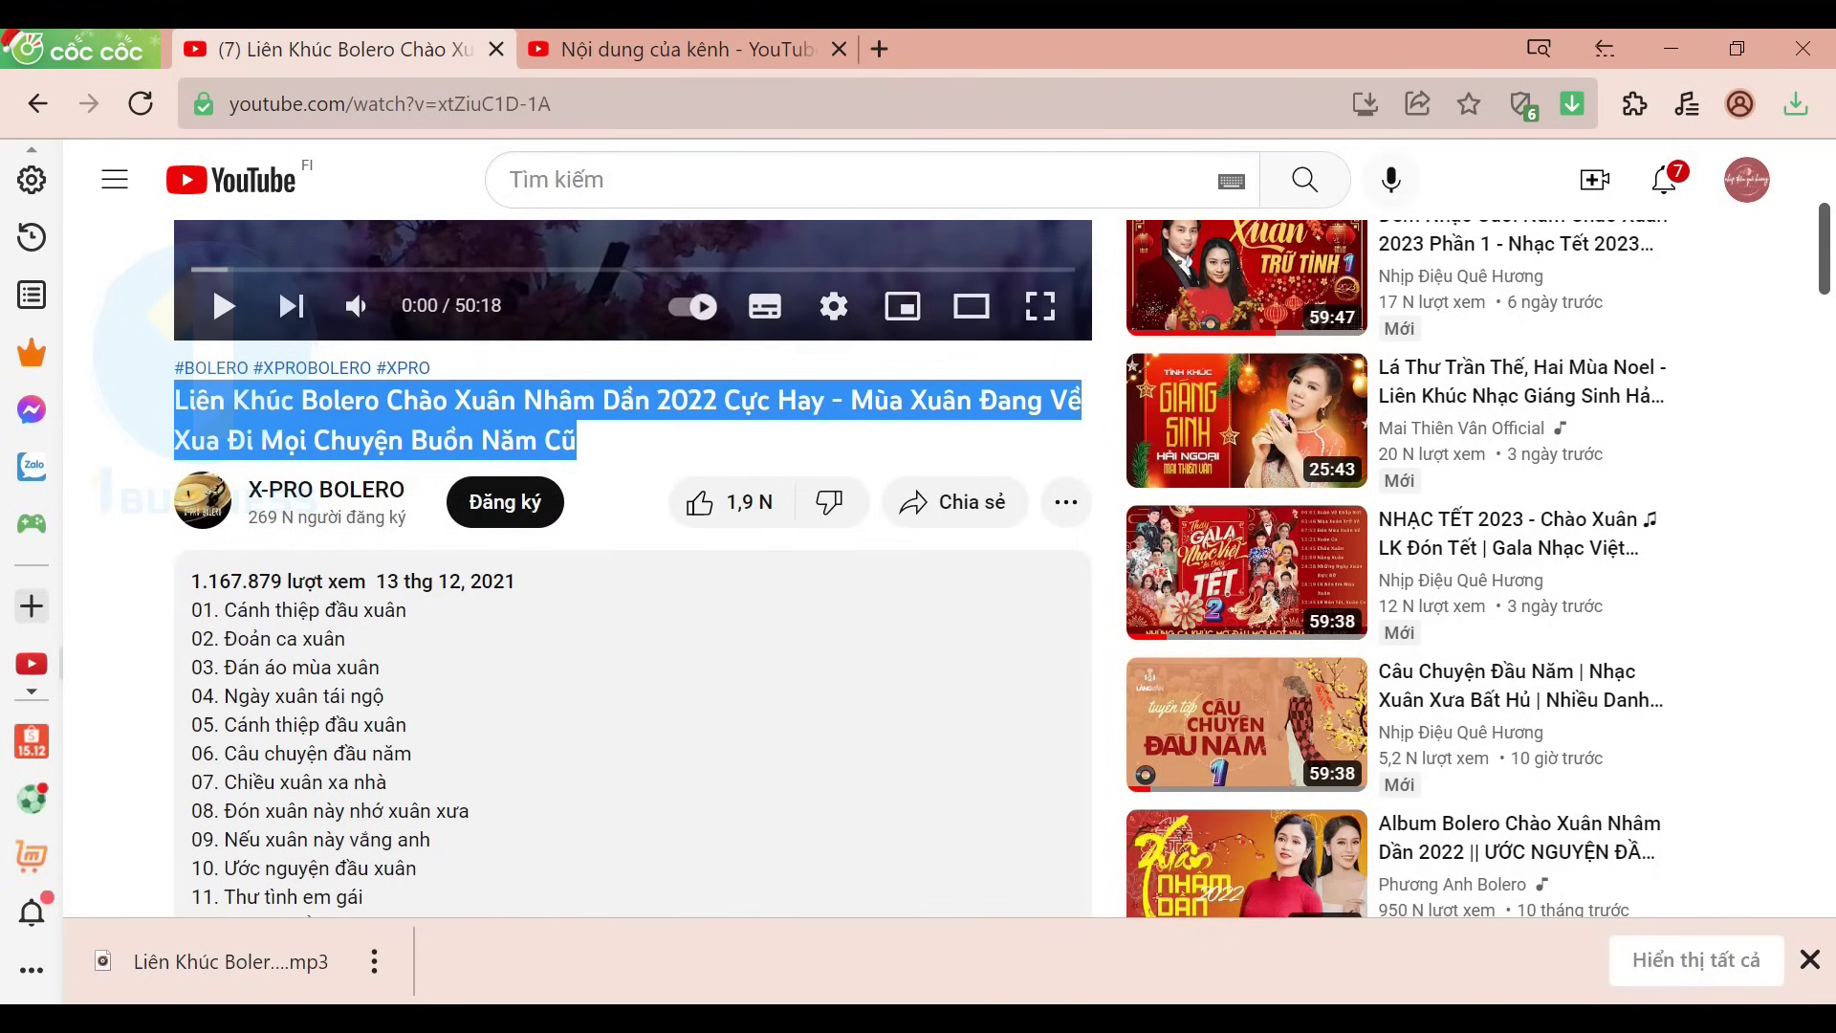
pyautogui.moveTo(178, 397); pyautogui.dragTo(326, 417)
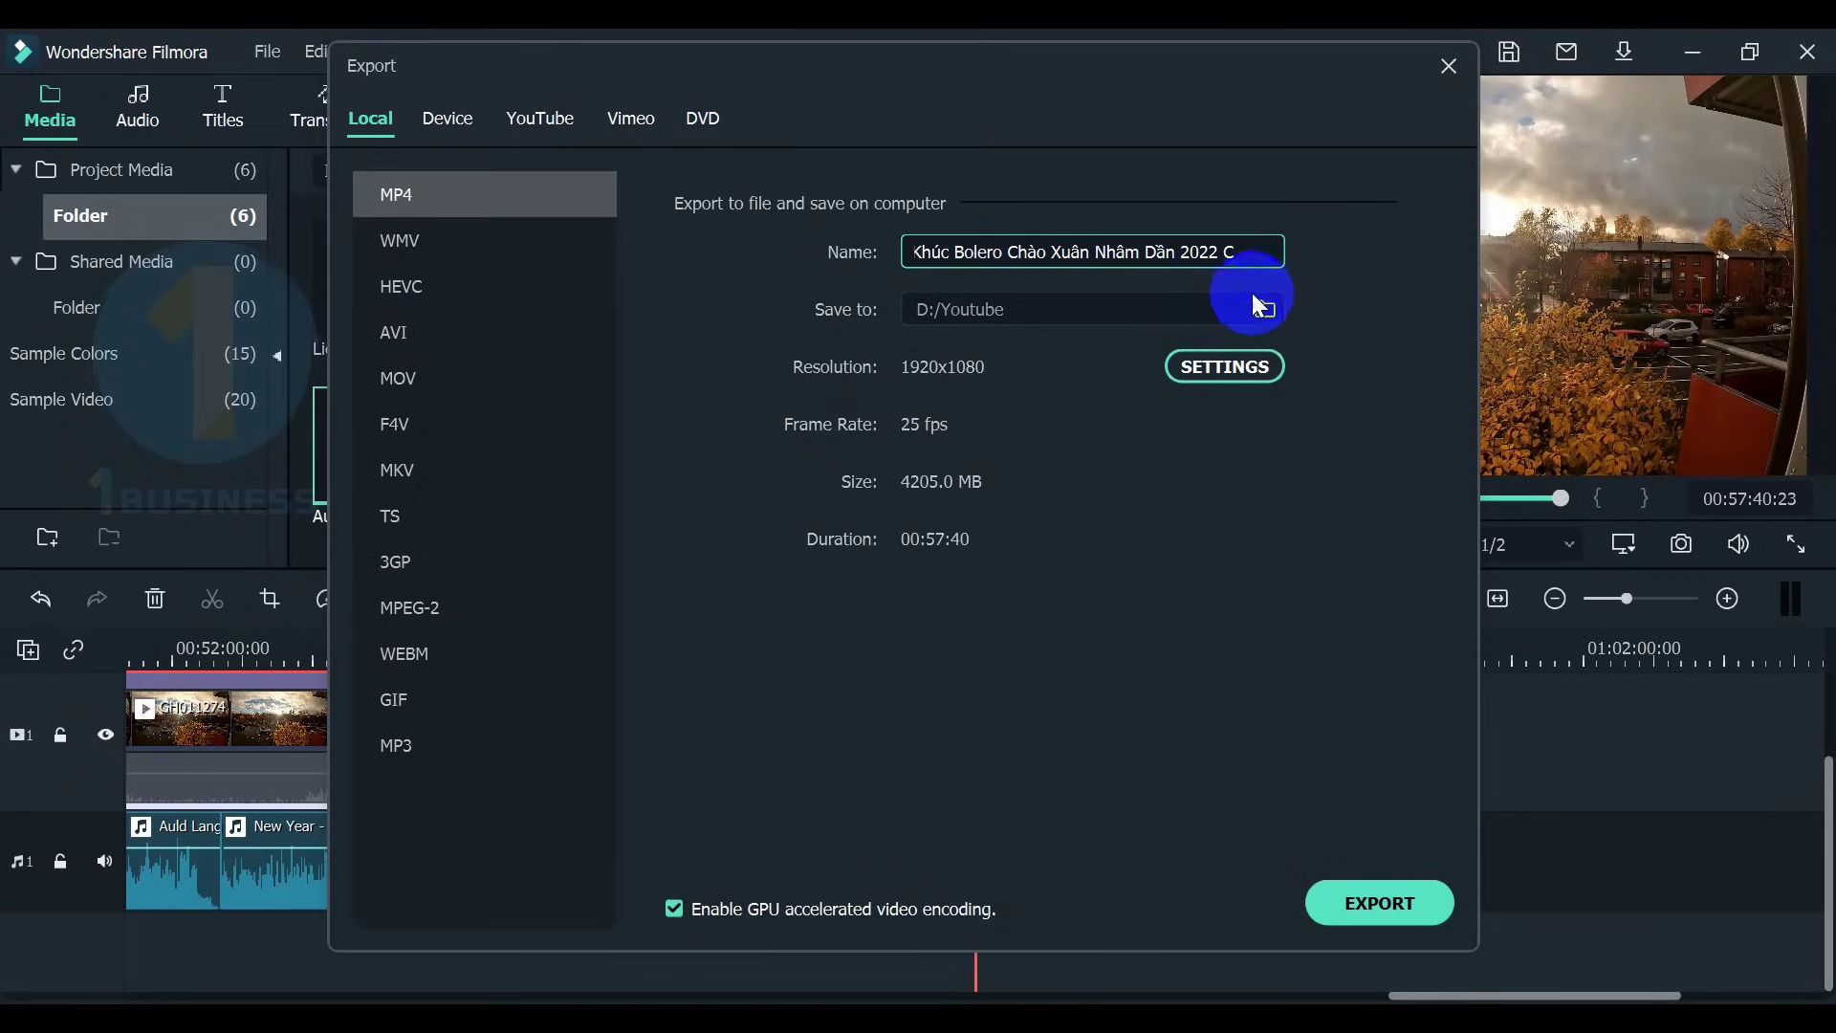
# Name the MP4 export Liên Khúc Bolero Chào Xuân Nhâm Dần 2023 and export it to D:/Youtube.
pyautogui.press('BackSpace')
pyautogui.press('BackSpace')
pyautogui.press('BackSpace')
pyautogui.write('3')
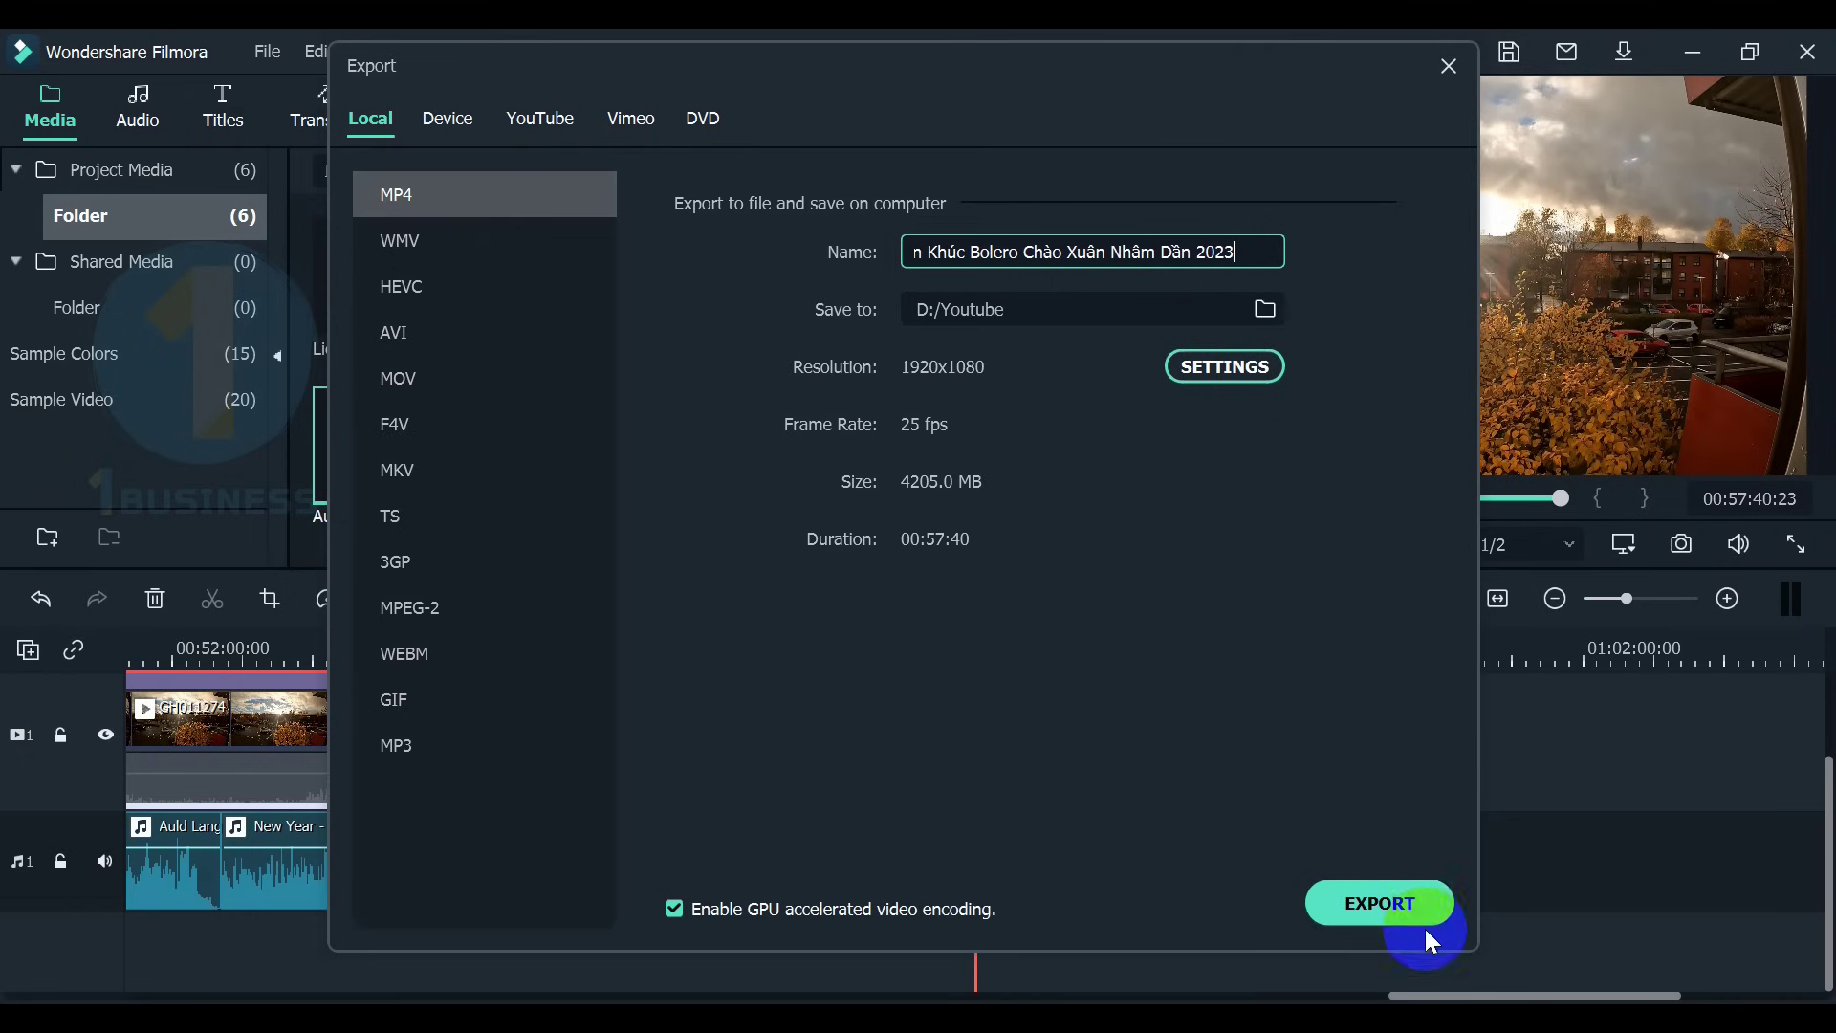
pyautogui.click(1351, 904)
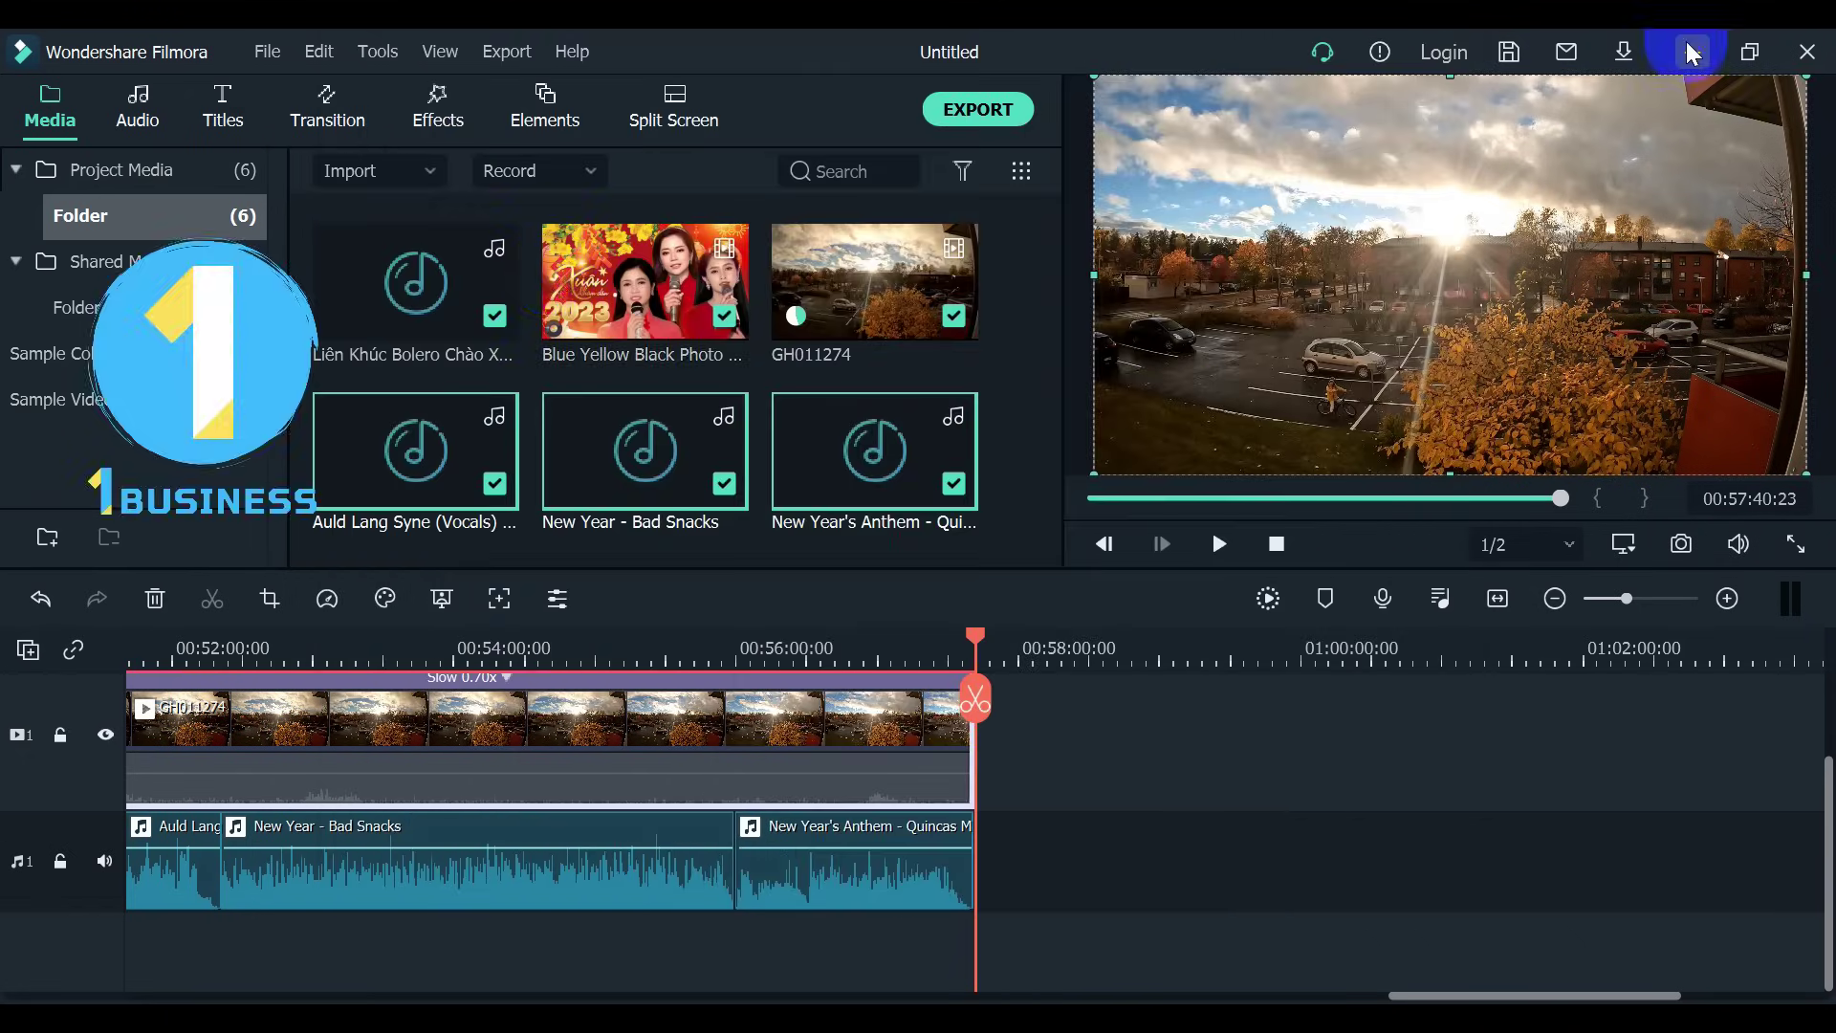
# Switch from Filmora to File Explorer and play the exported Liên Khúc Bolero Chào Xuân Nhâm Dần 2023 video from the Youtube folder.
pyautogui.click(1693, 53)
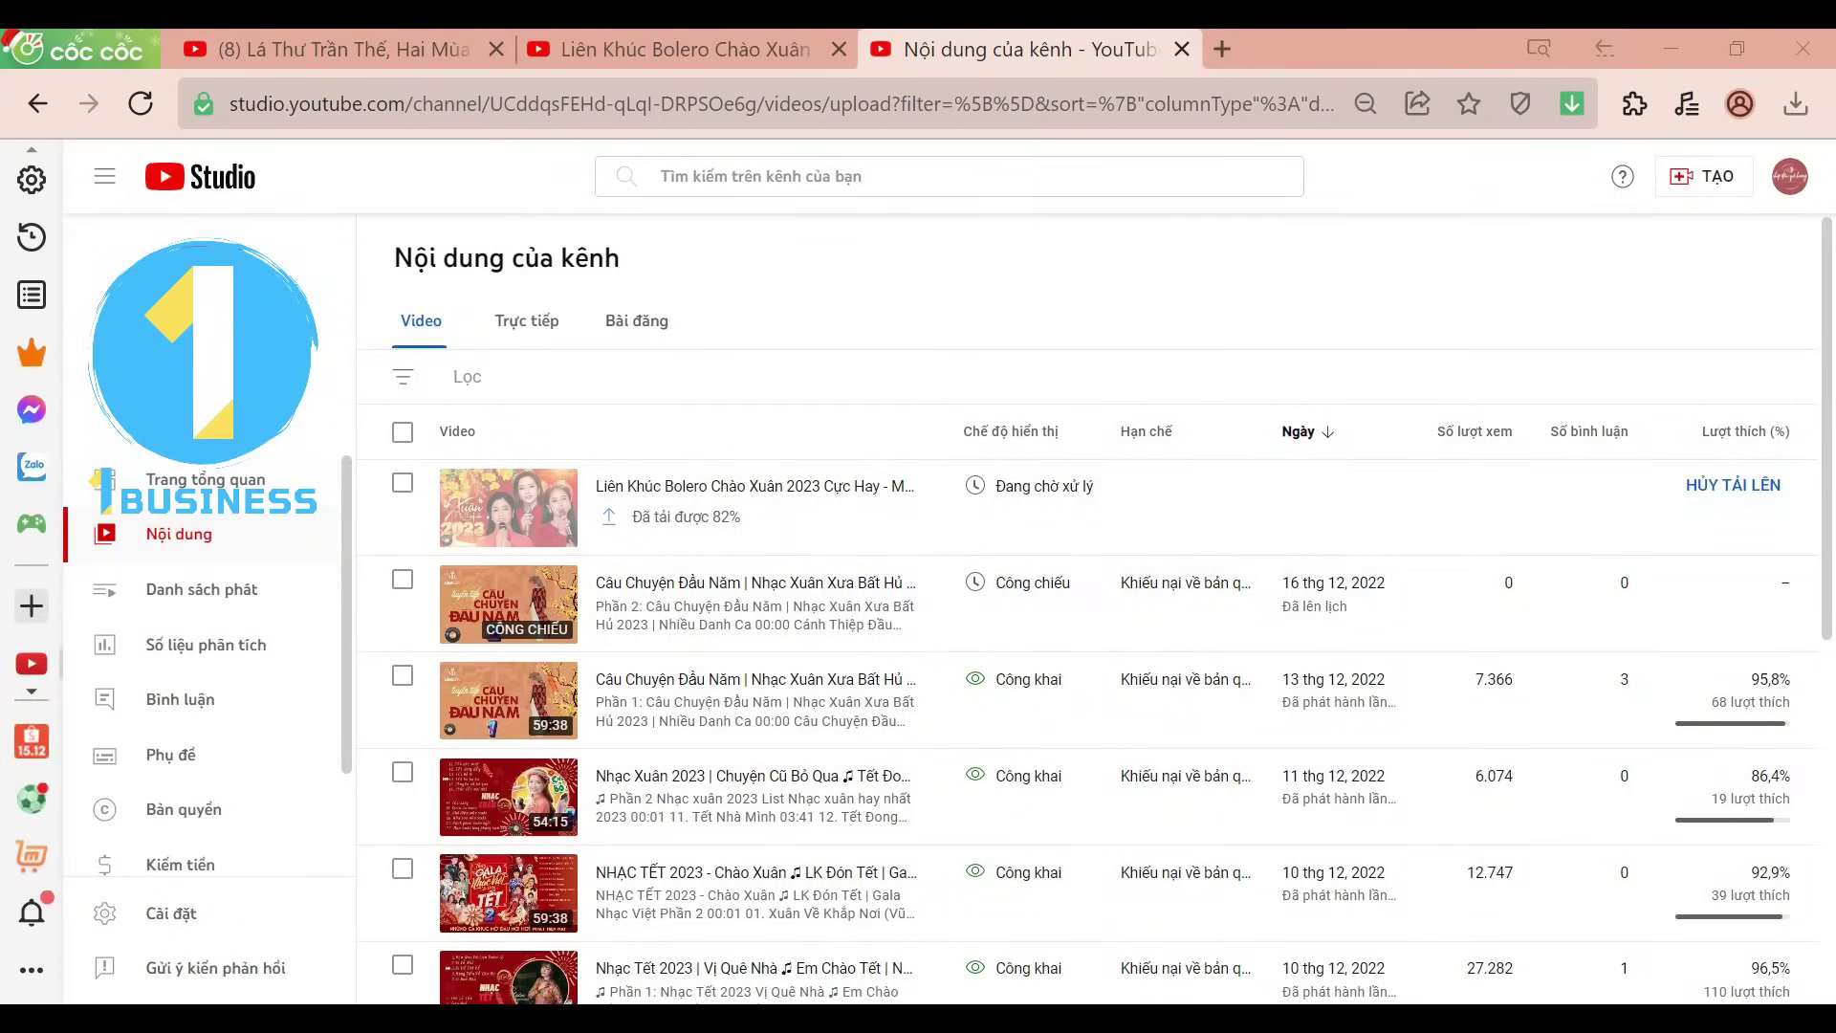
pyautogui.moveTo(933, 975)
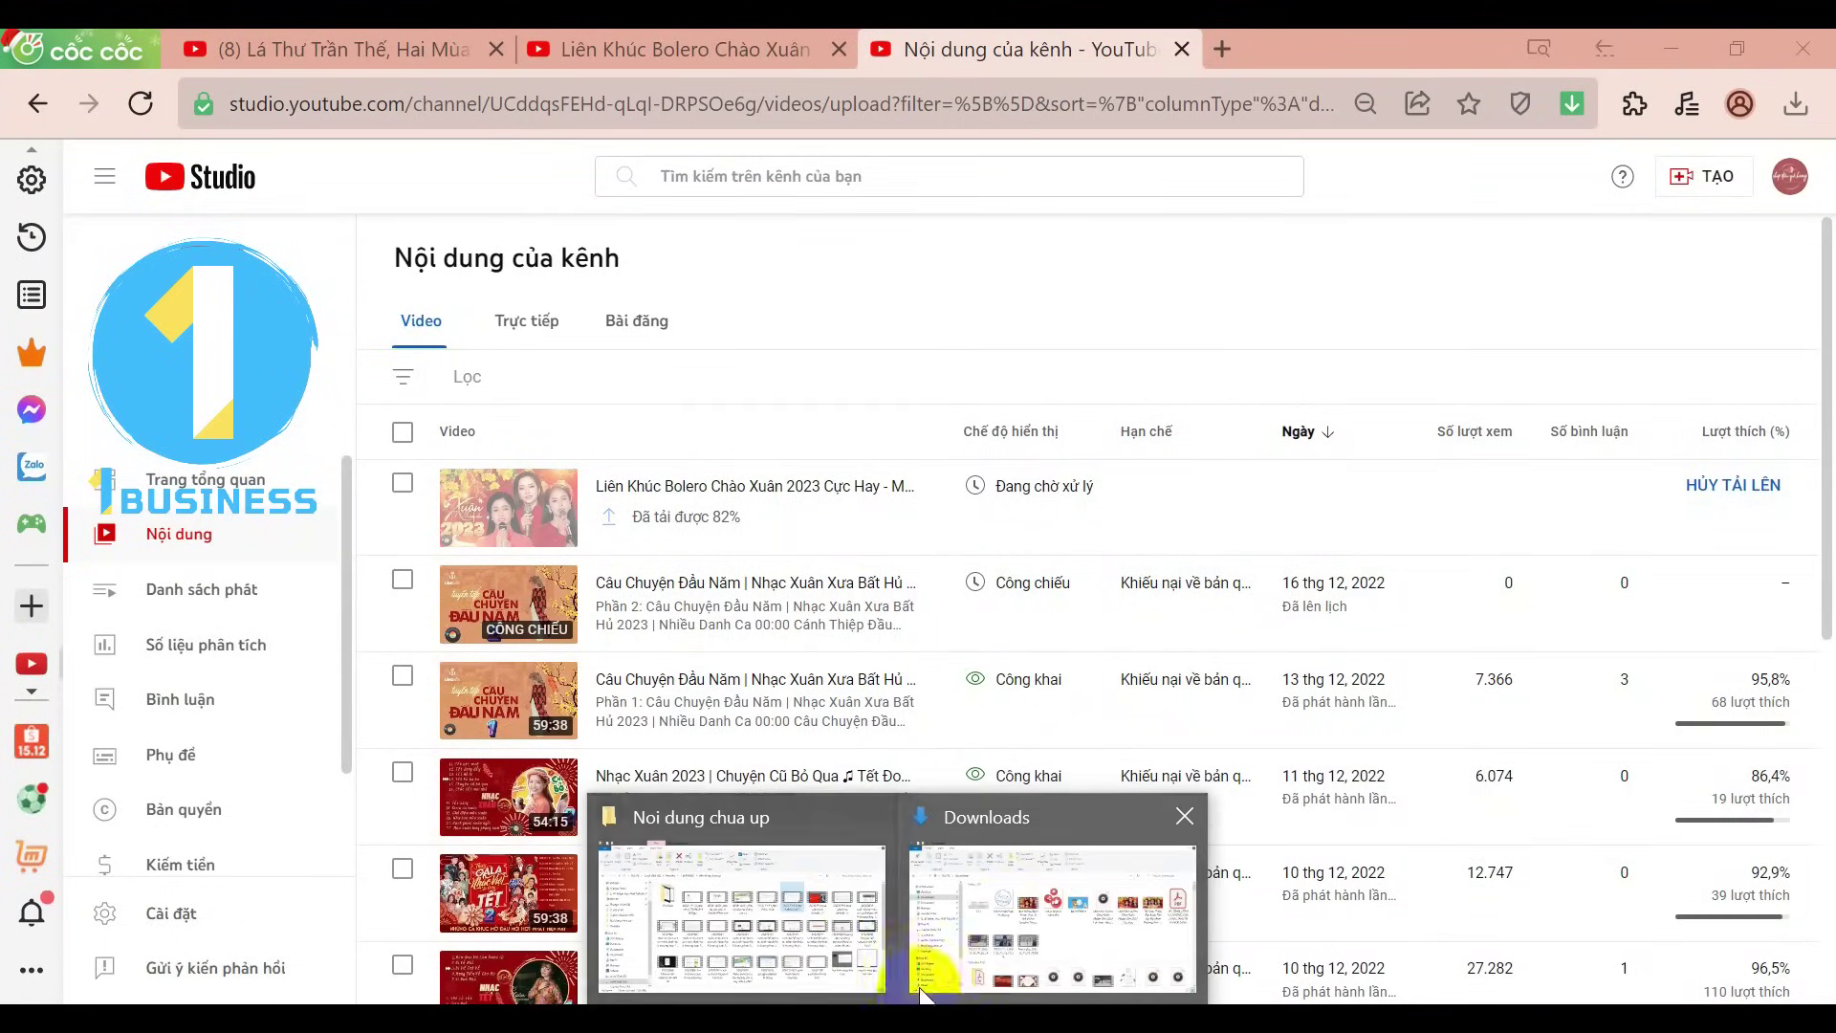
pyautogui.click(1030, 916)
pyautogui.doubleClick(798, 852)
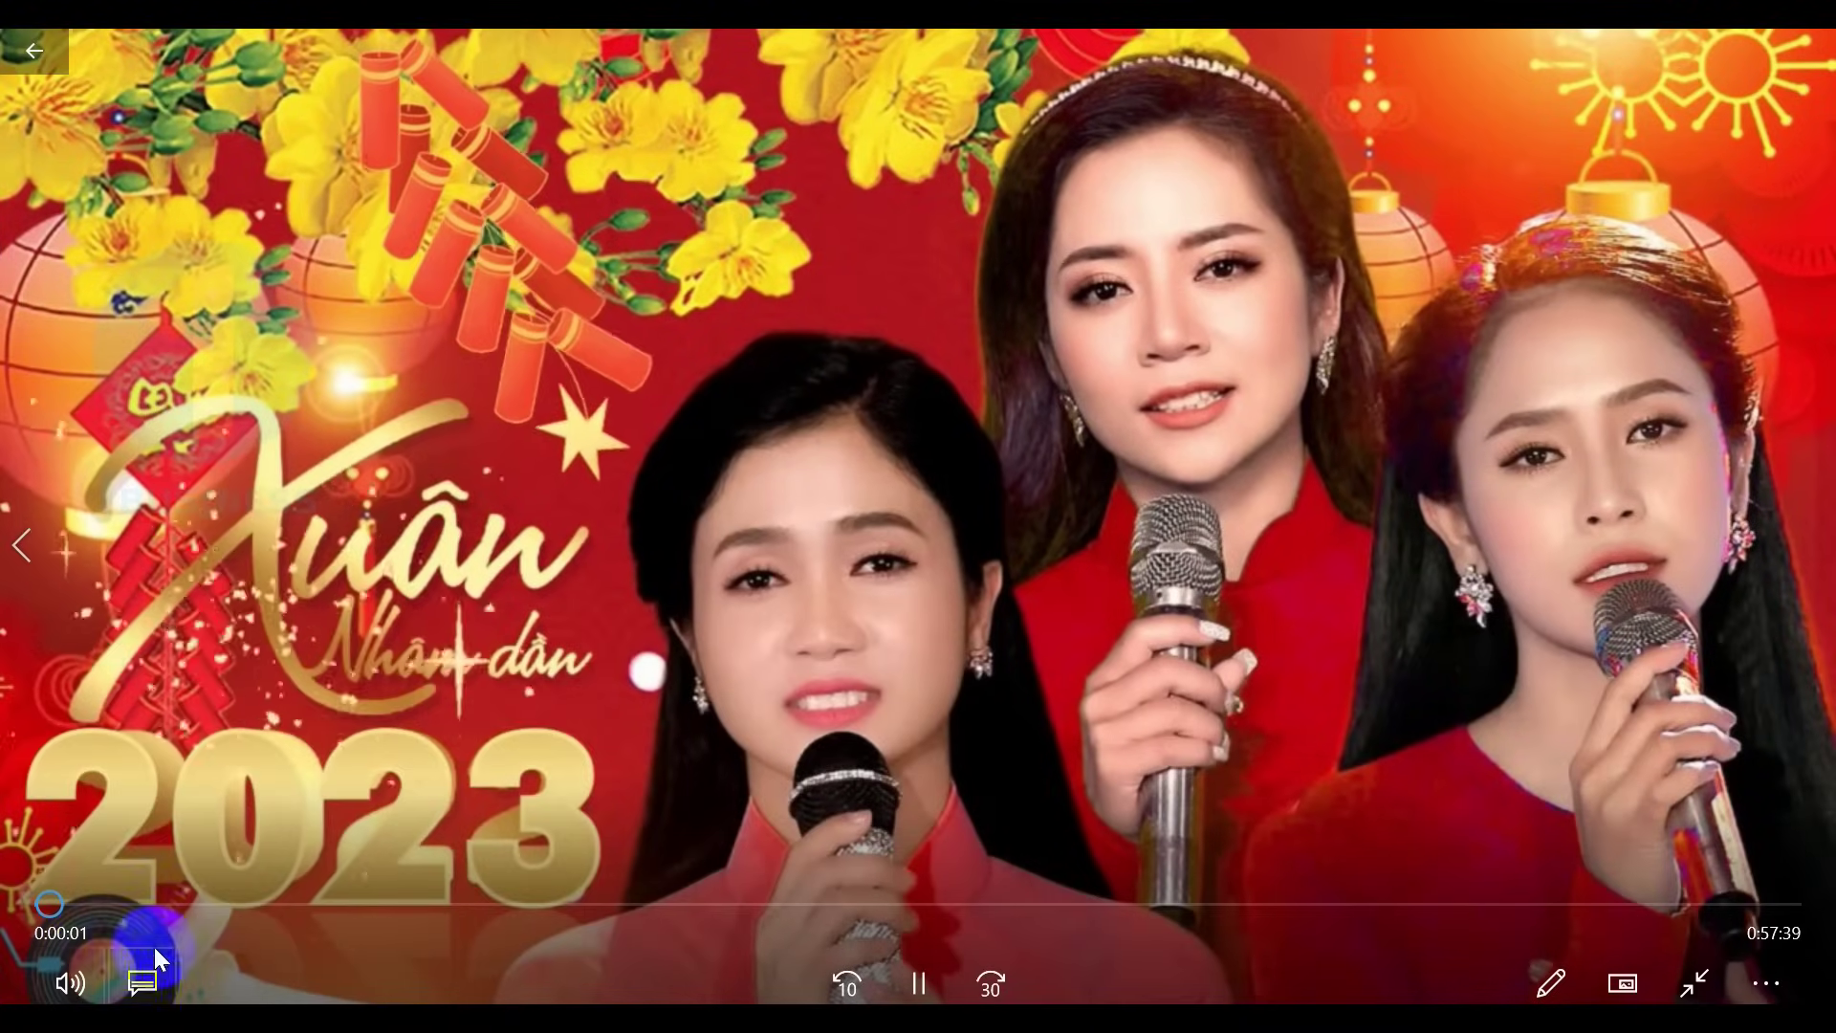
# Check the outdoor footage in the exported video from about 0:50:32 onward and close the player.
pyautogui.click(914, 981)
pyautogui.moveTo(43, 908); pyautogui.dragTo(1568, 908)
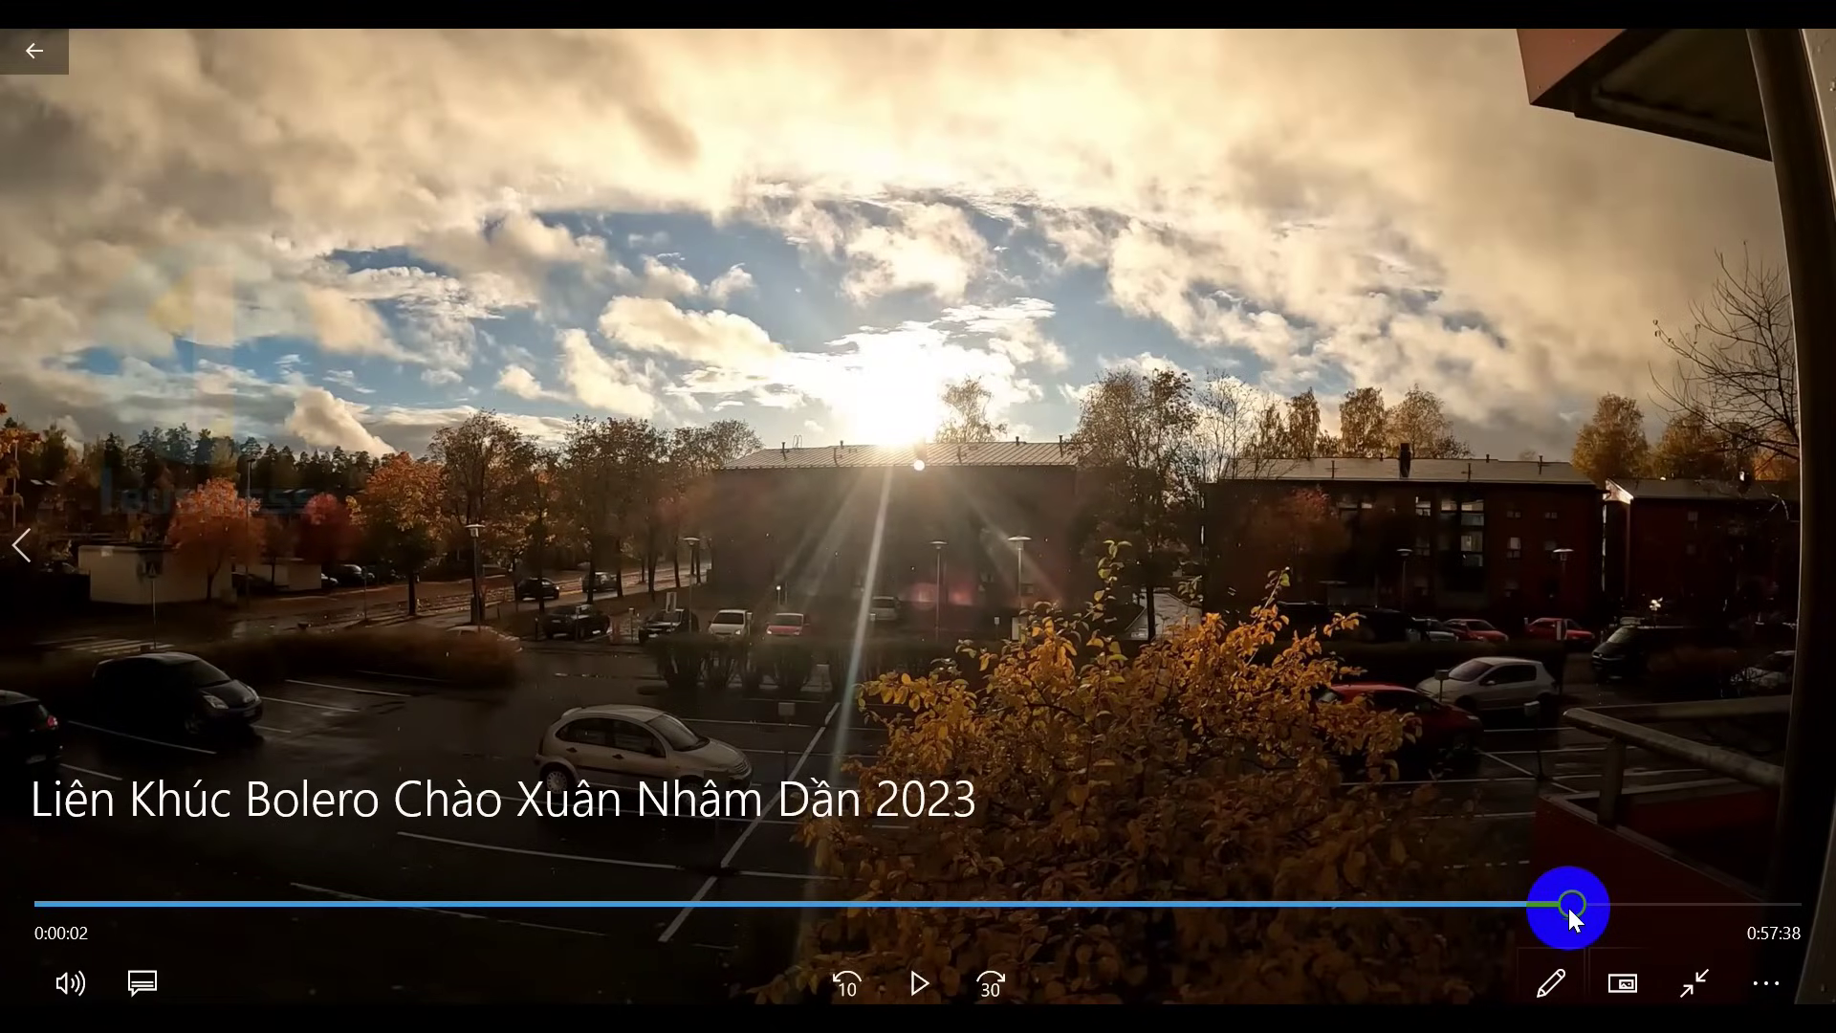
pyautogui.click(913, 985)
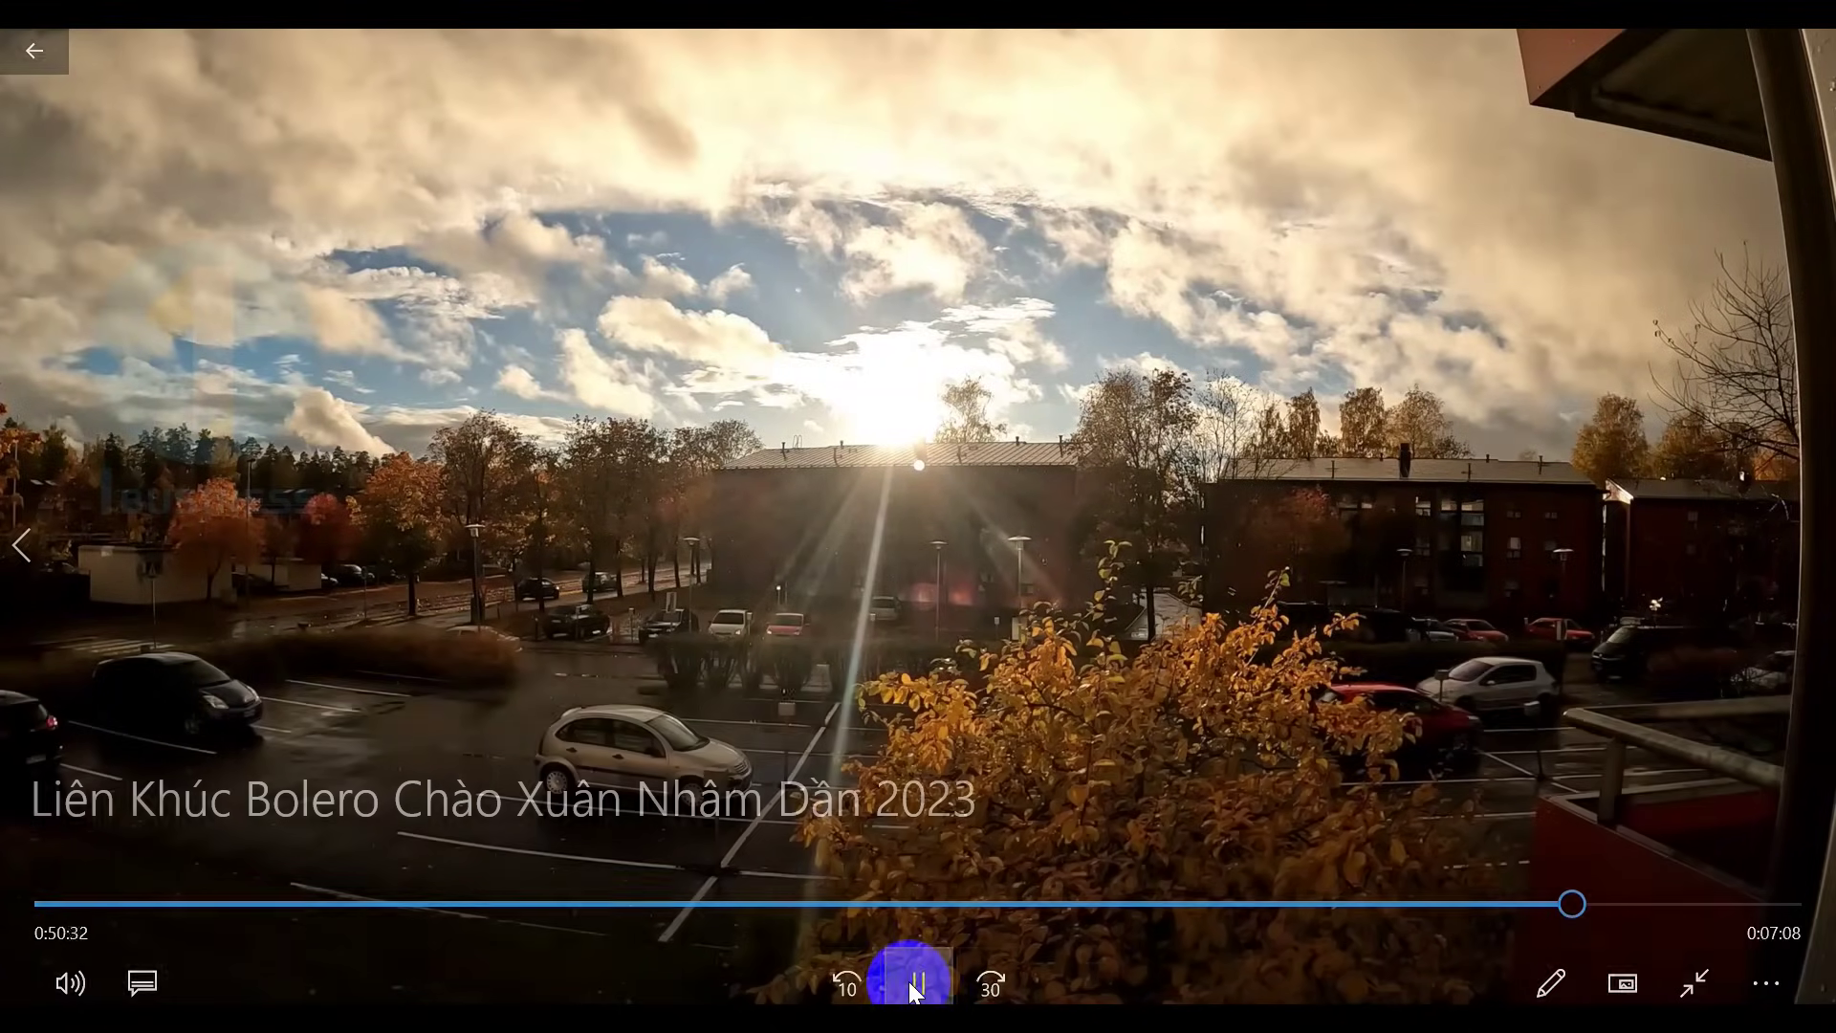
pyautogui.click(913, 990)
pyautogui.moveTo(1579, 893); pyautogui.dragTo(1705, 904)
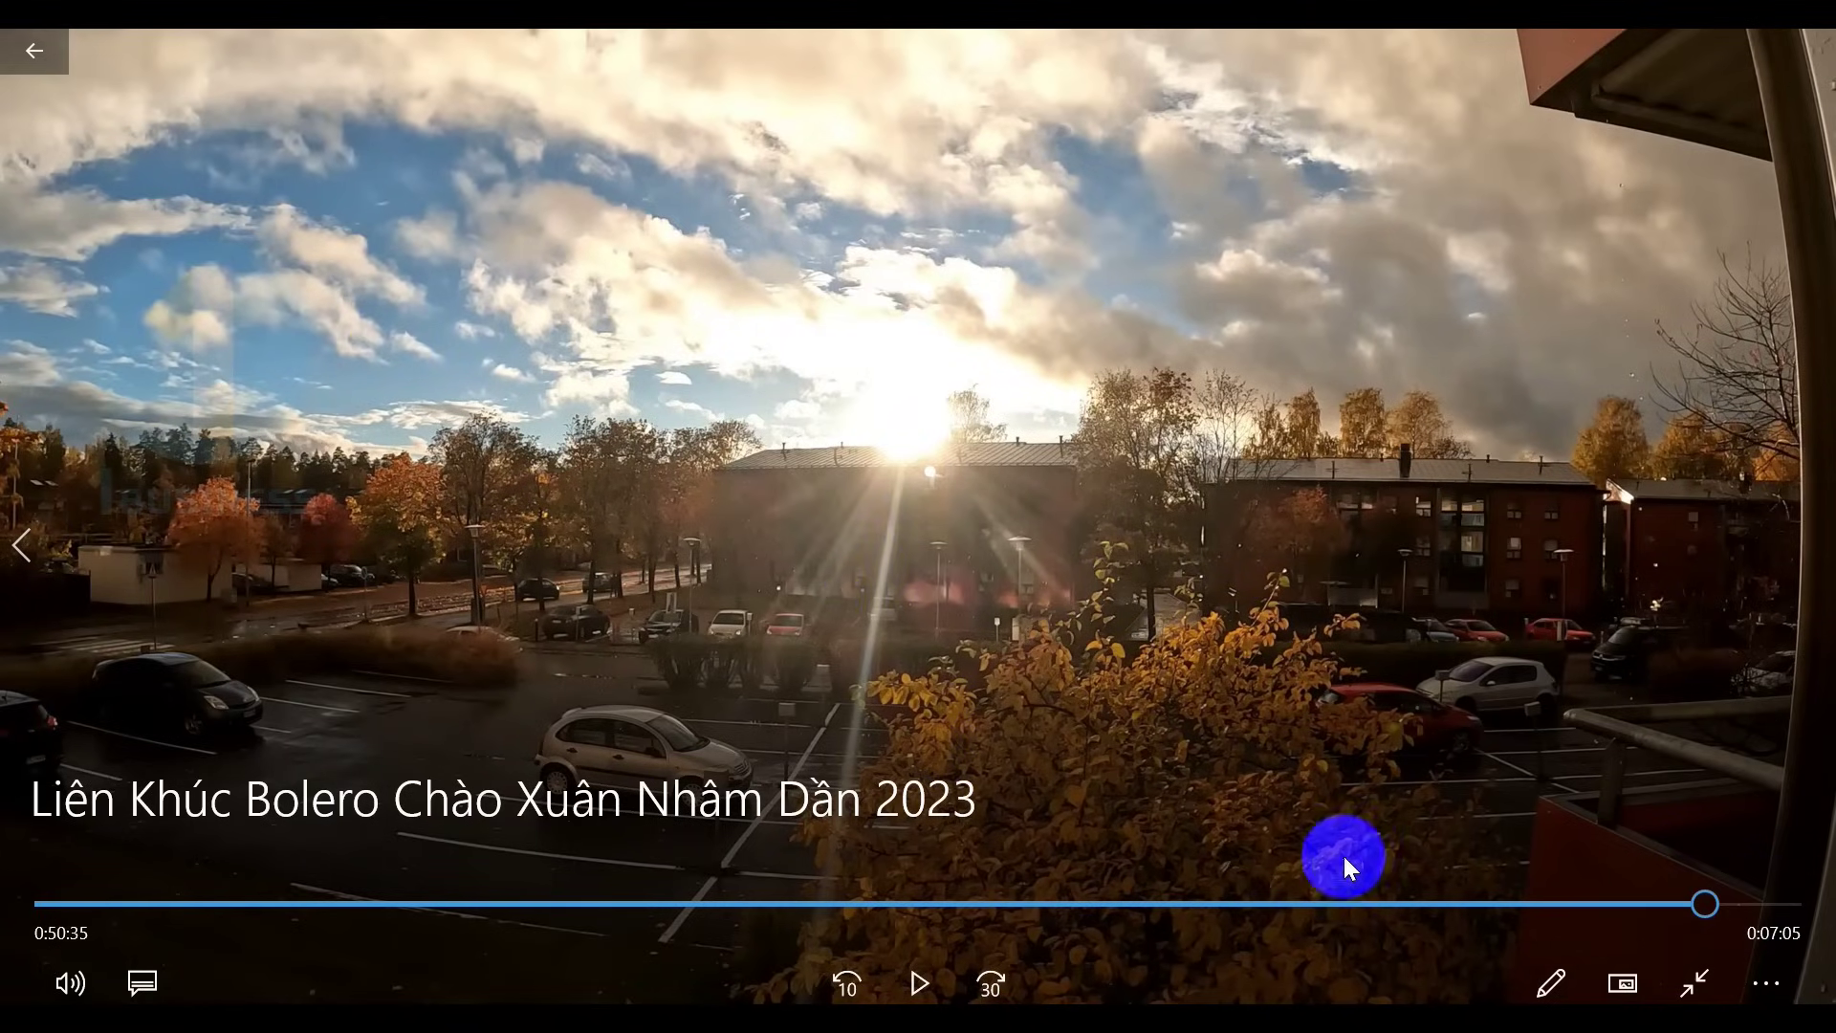
pyautogui.click(21, 59)
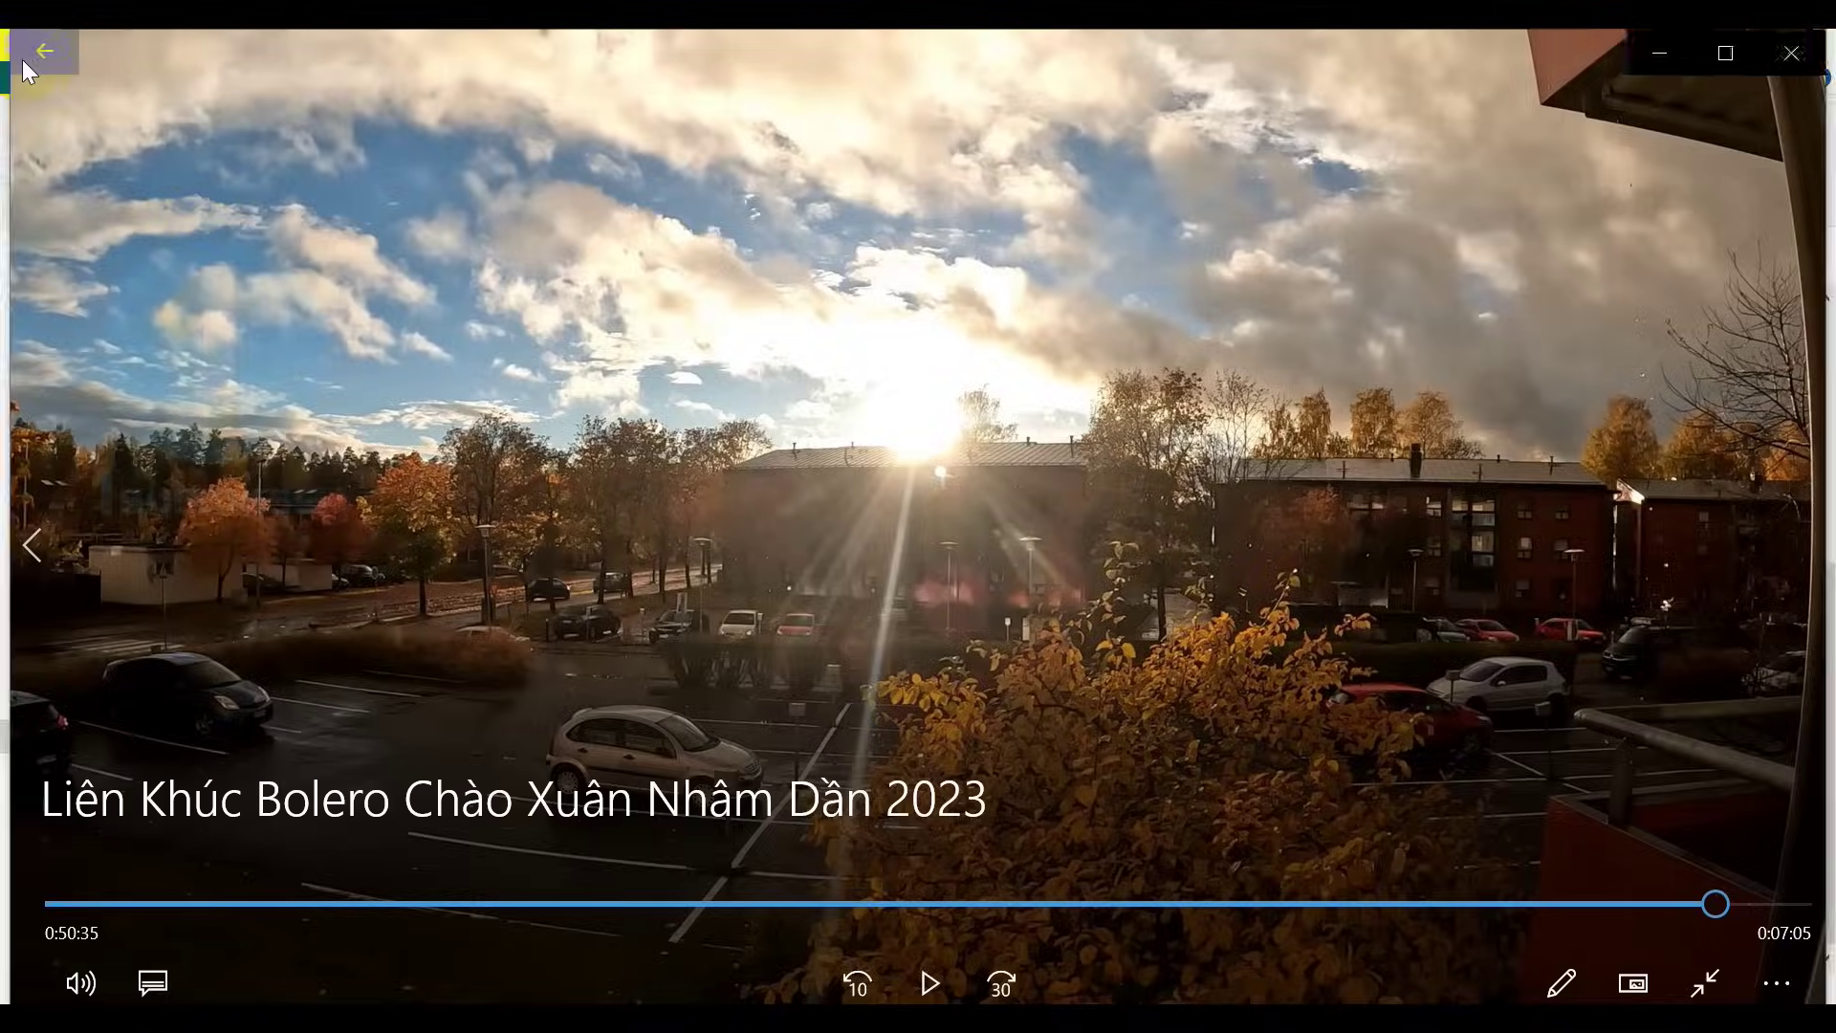
pyautogui.click(1798, 56)
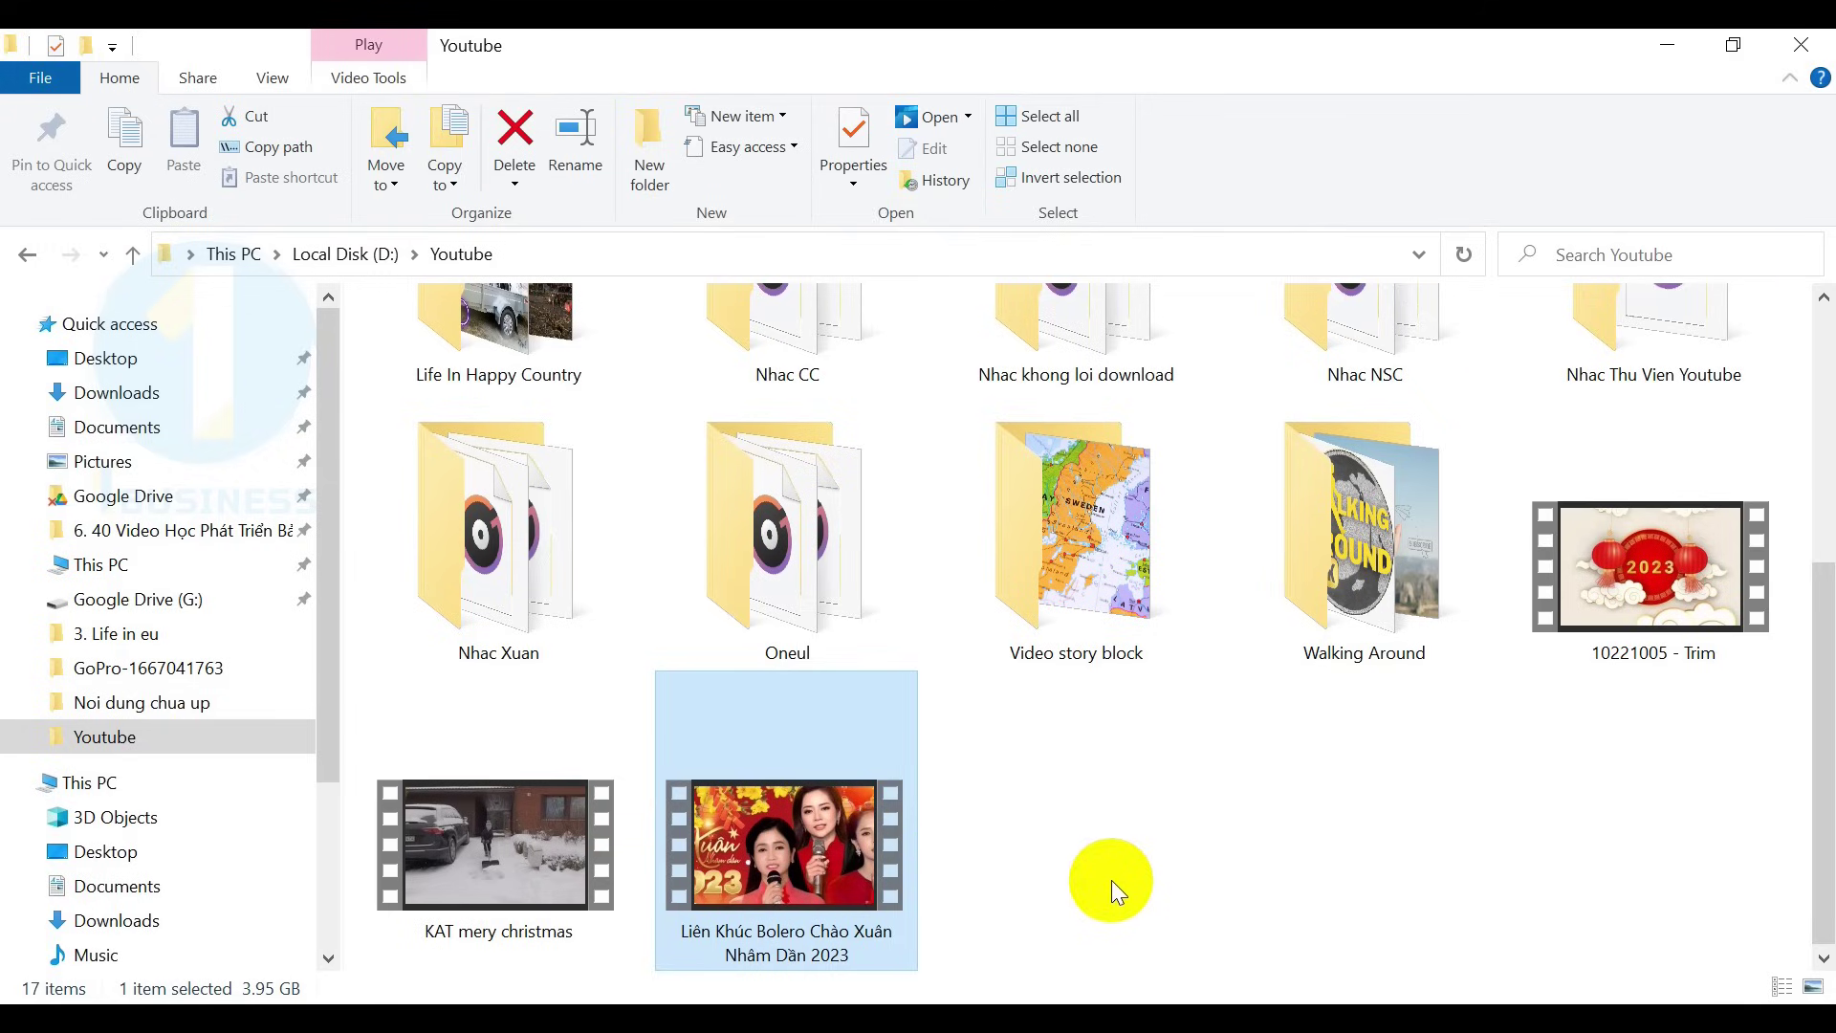
# Return to YouTube Studio in the browser and open the details of the uploading Liên Khúc Bolero Chào Xuân 2023 video.
pyautogui.click(1667, 45)
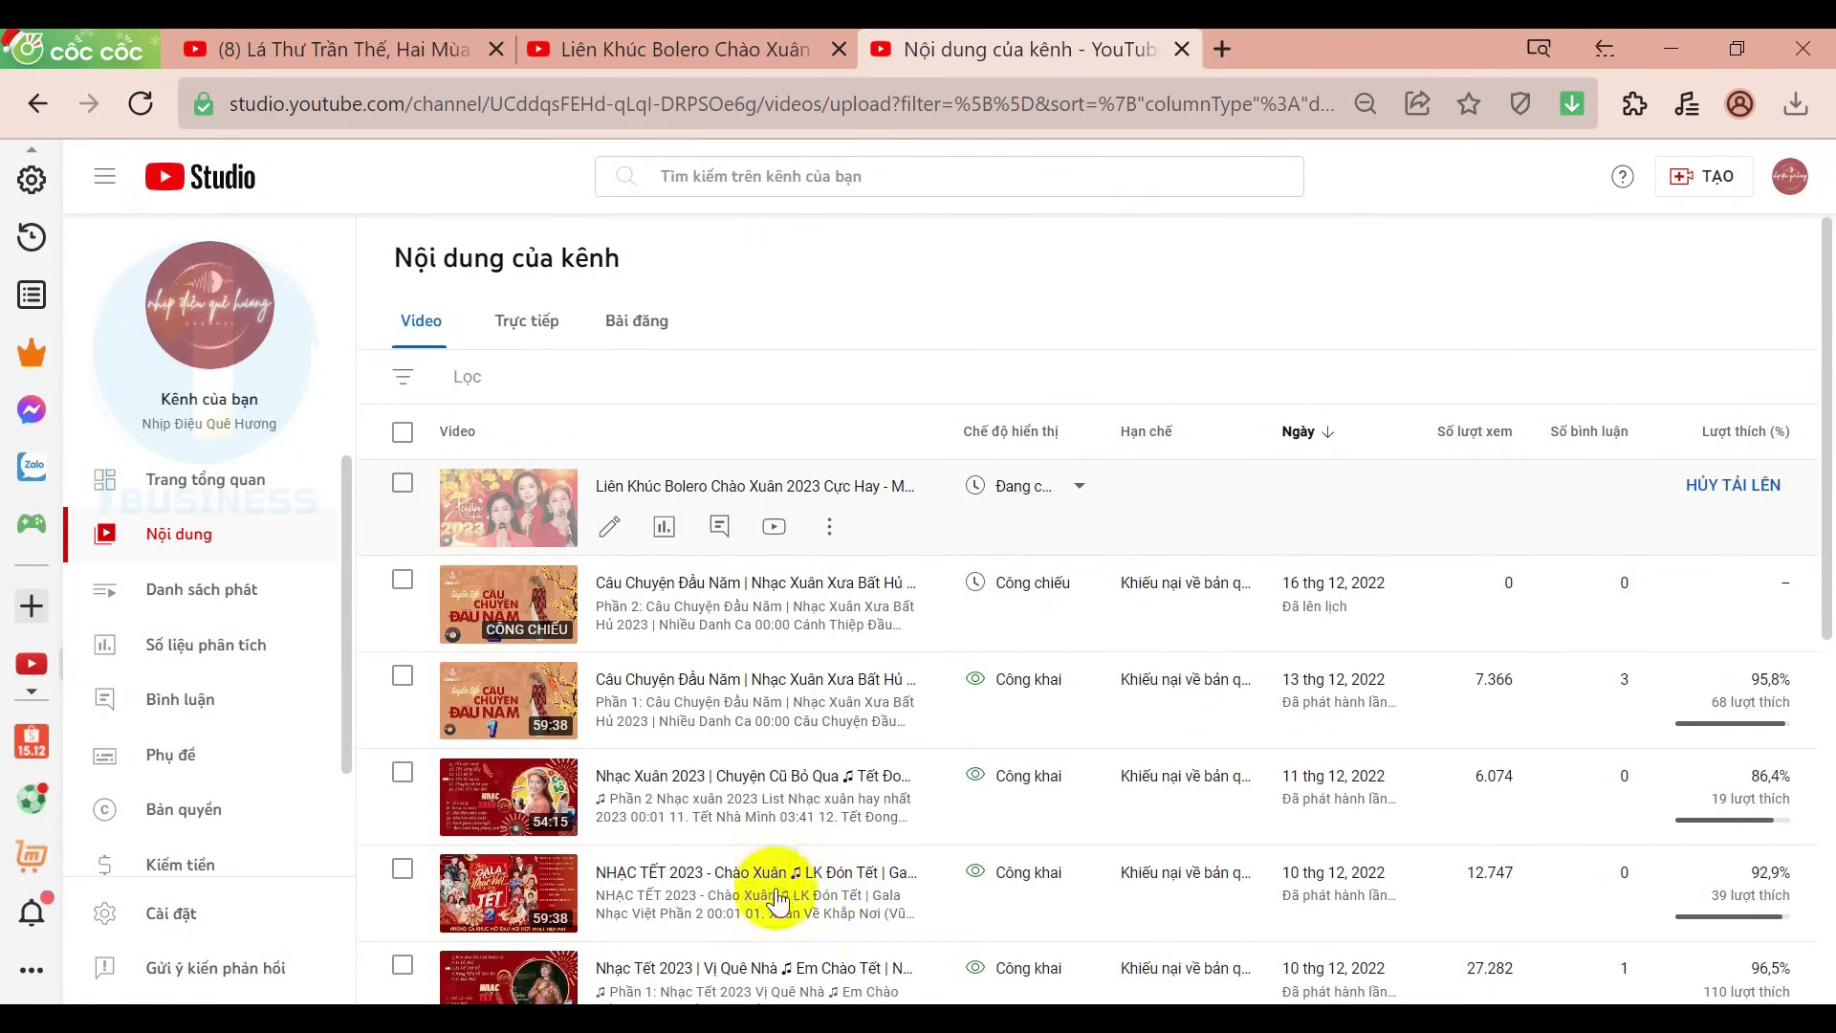
pyautogui.moveTo(561, 504)
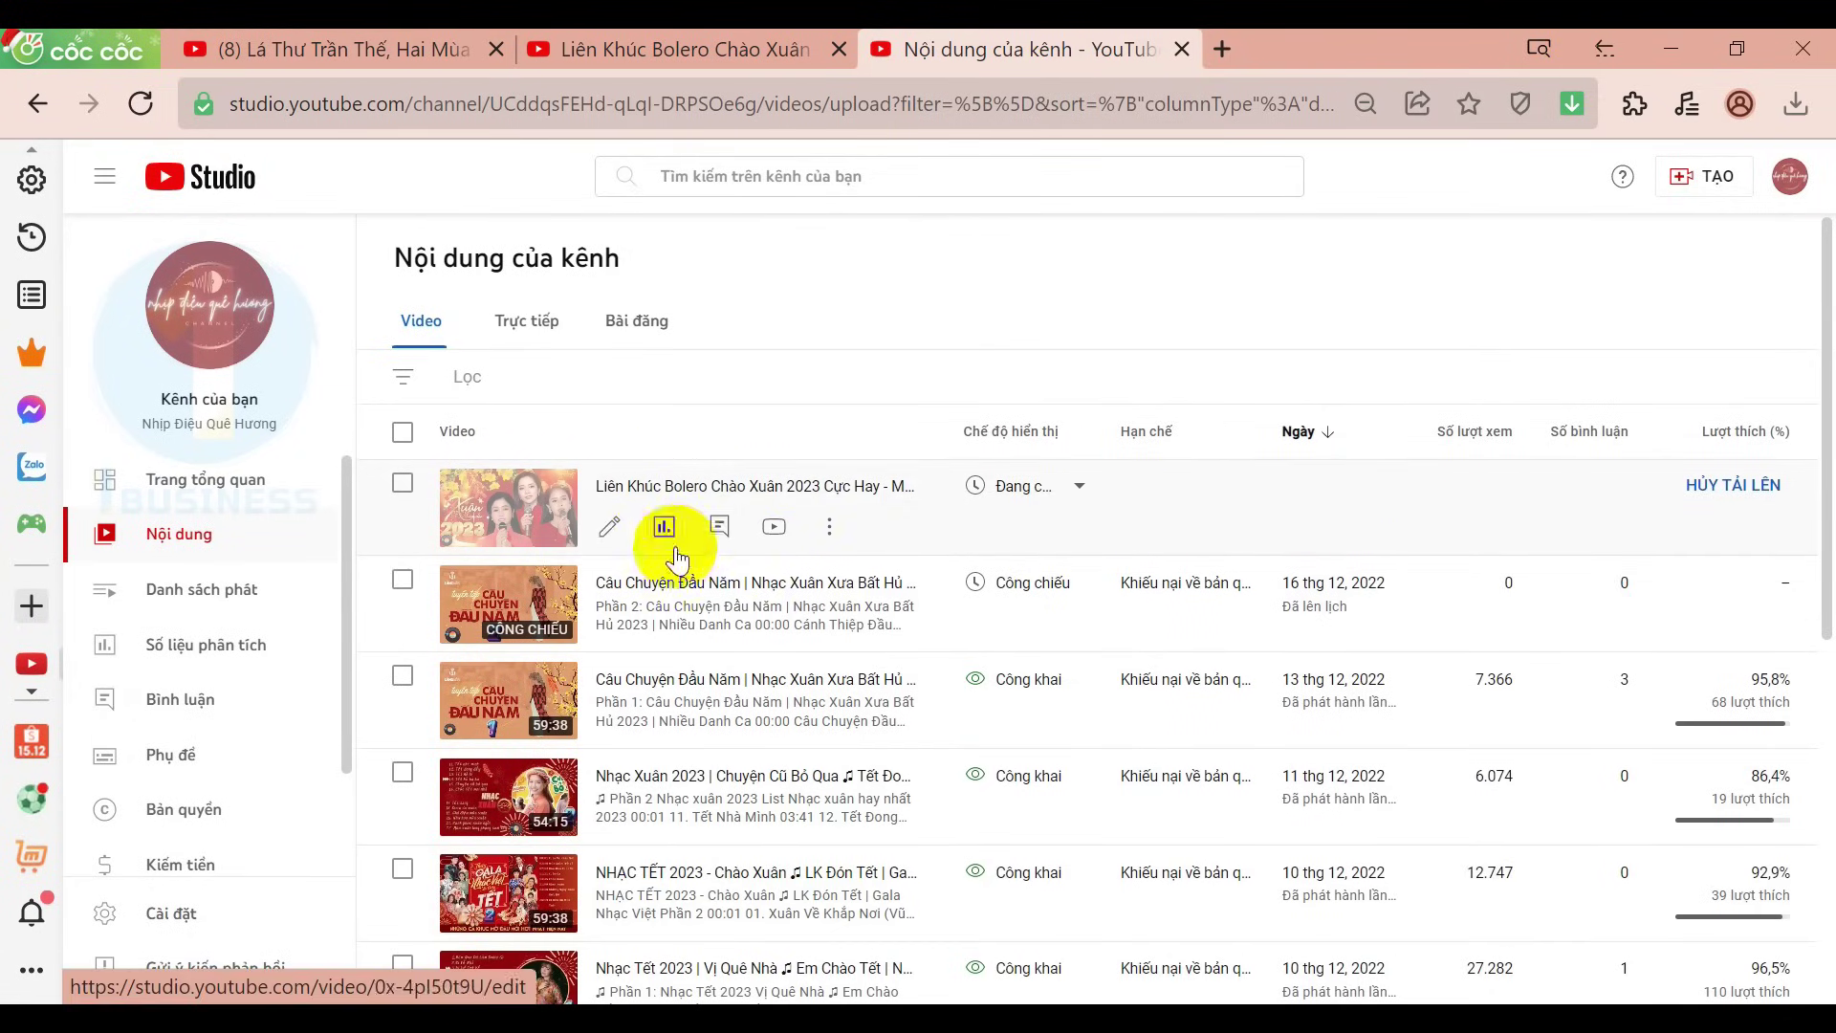
pyautogui.click(607, 532)
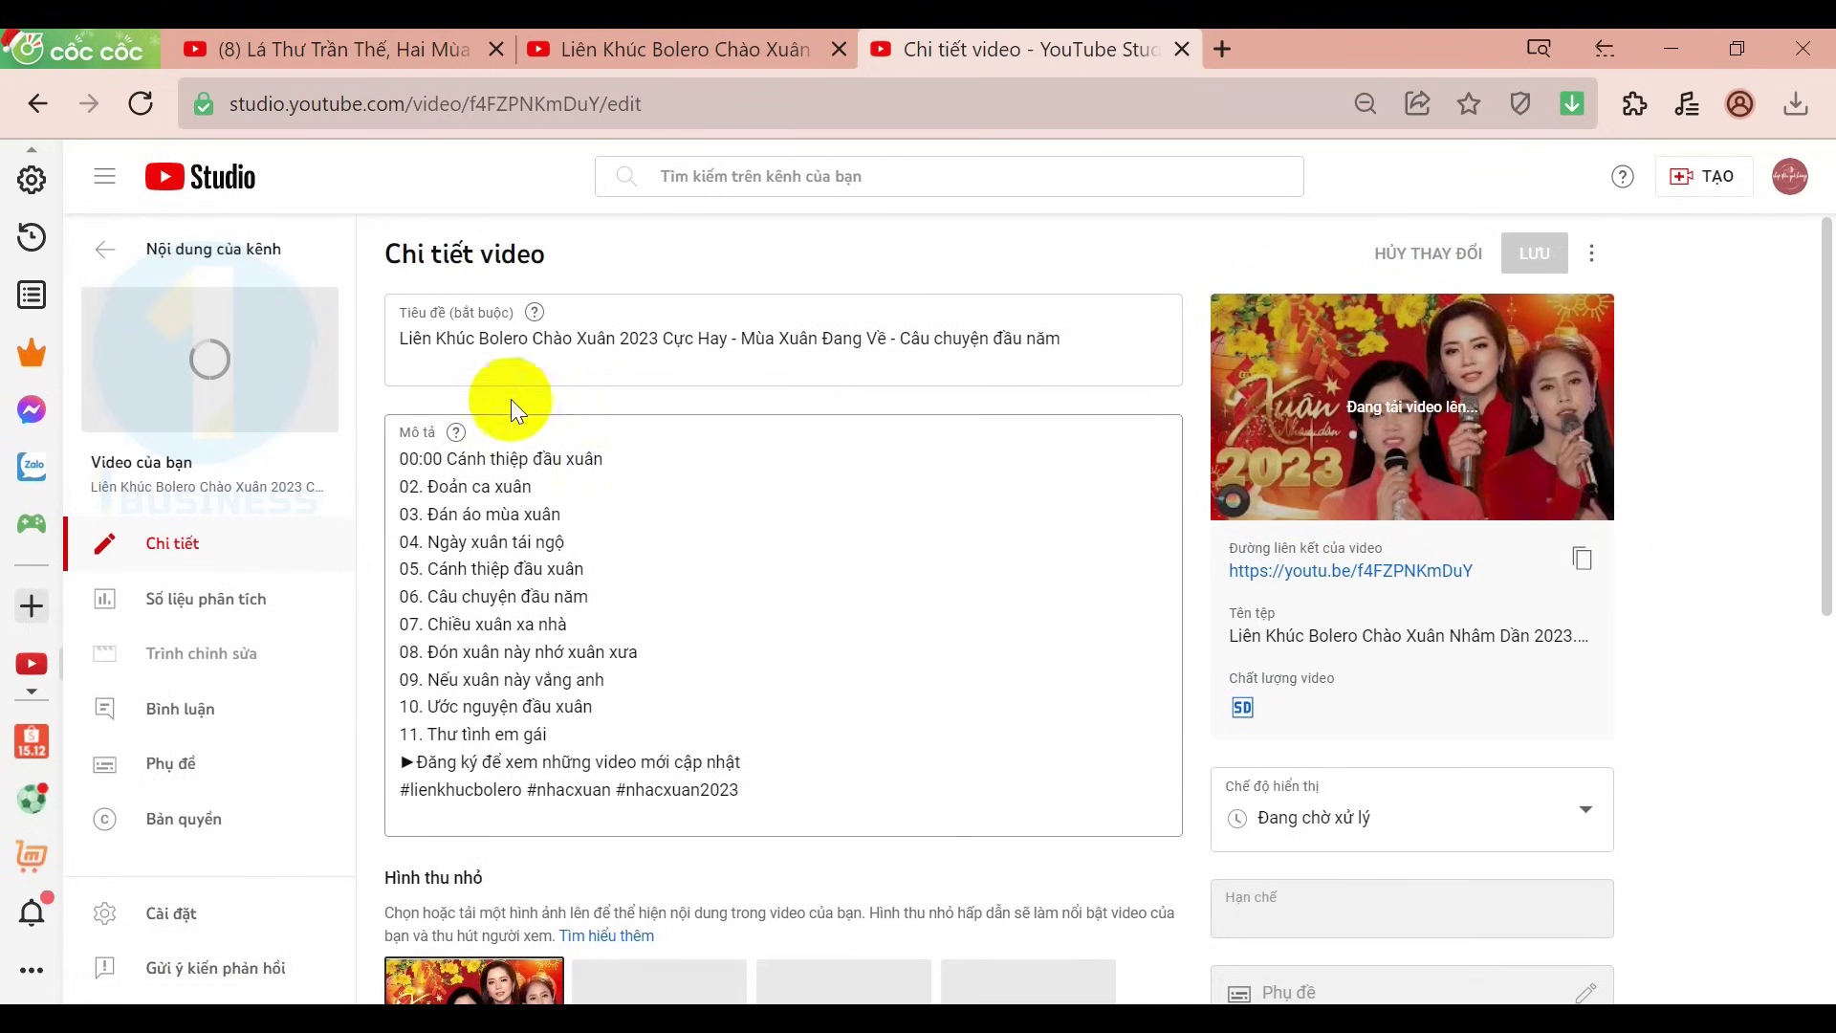
# Compare the uploaded video's title with the title and song list on the source video's YouTube page.
pyautogui.click(536, 339)
pyautogui.hotkey('ctrl', 'a')
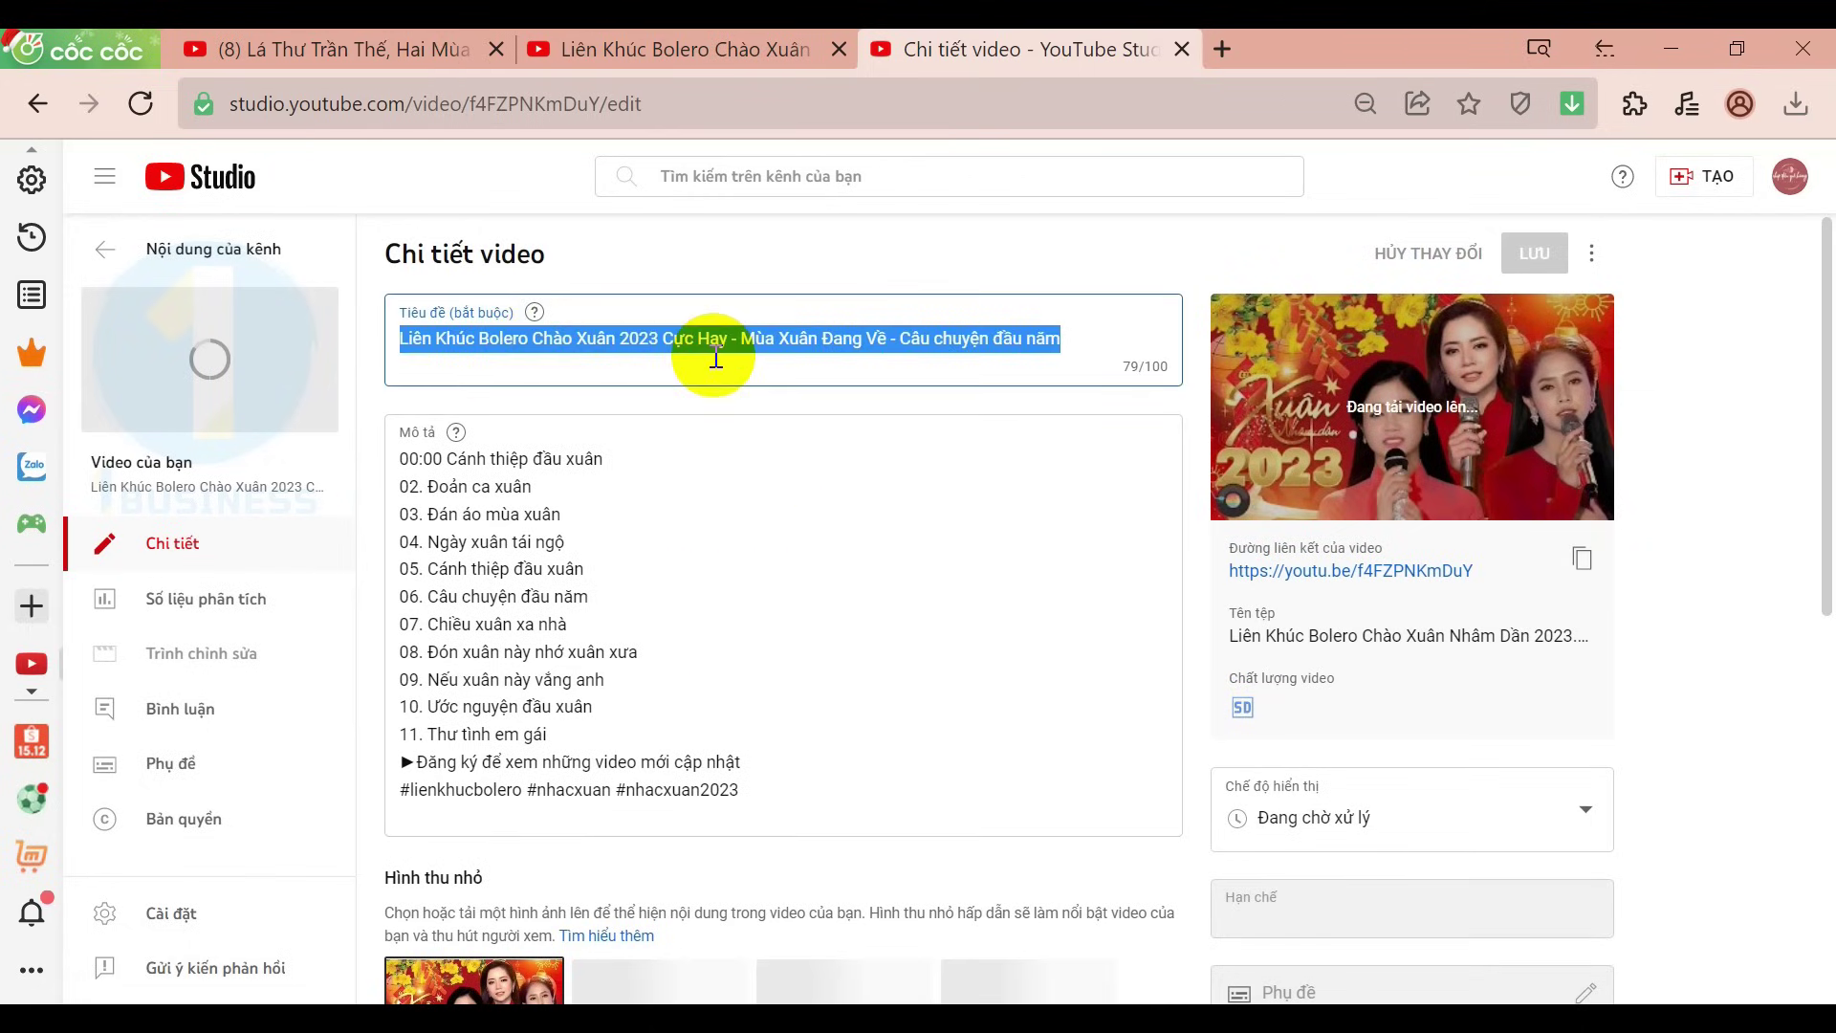
pyautogui.click(680, 31)
pyautogui.scroll(10, 549, 279)
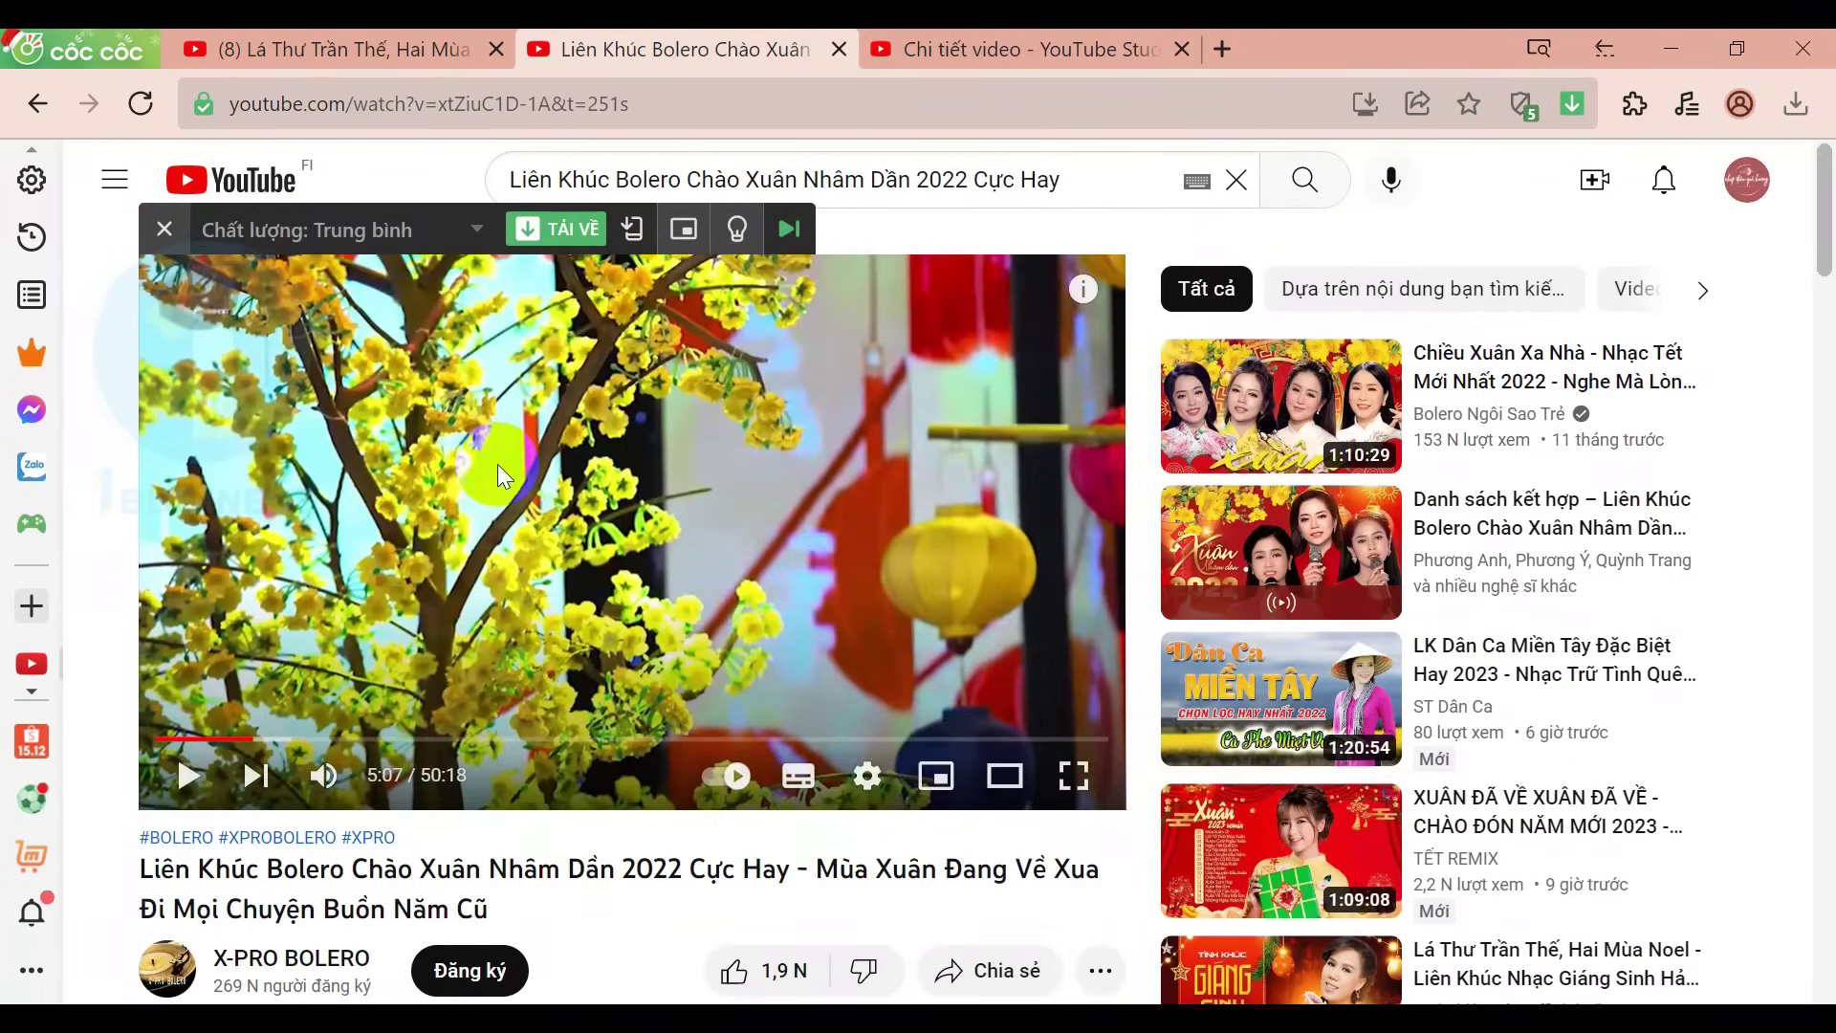
pyautogui.scroll(-5, 499, 491)
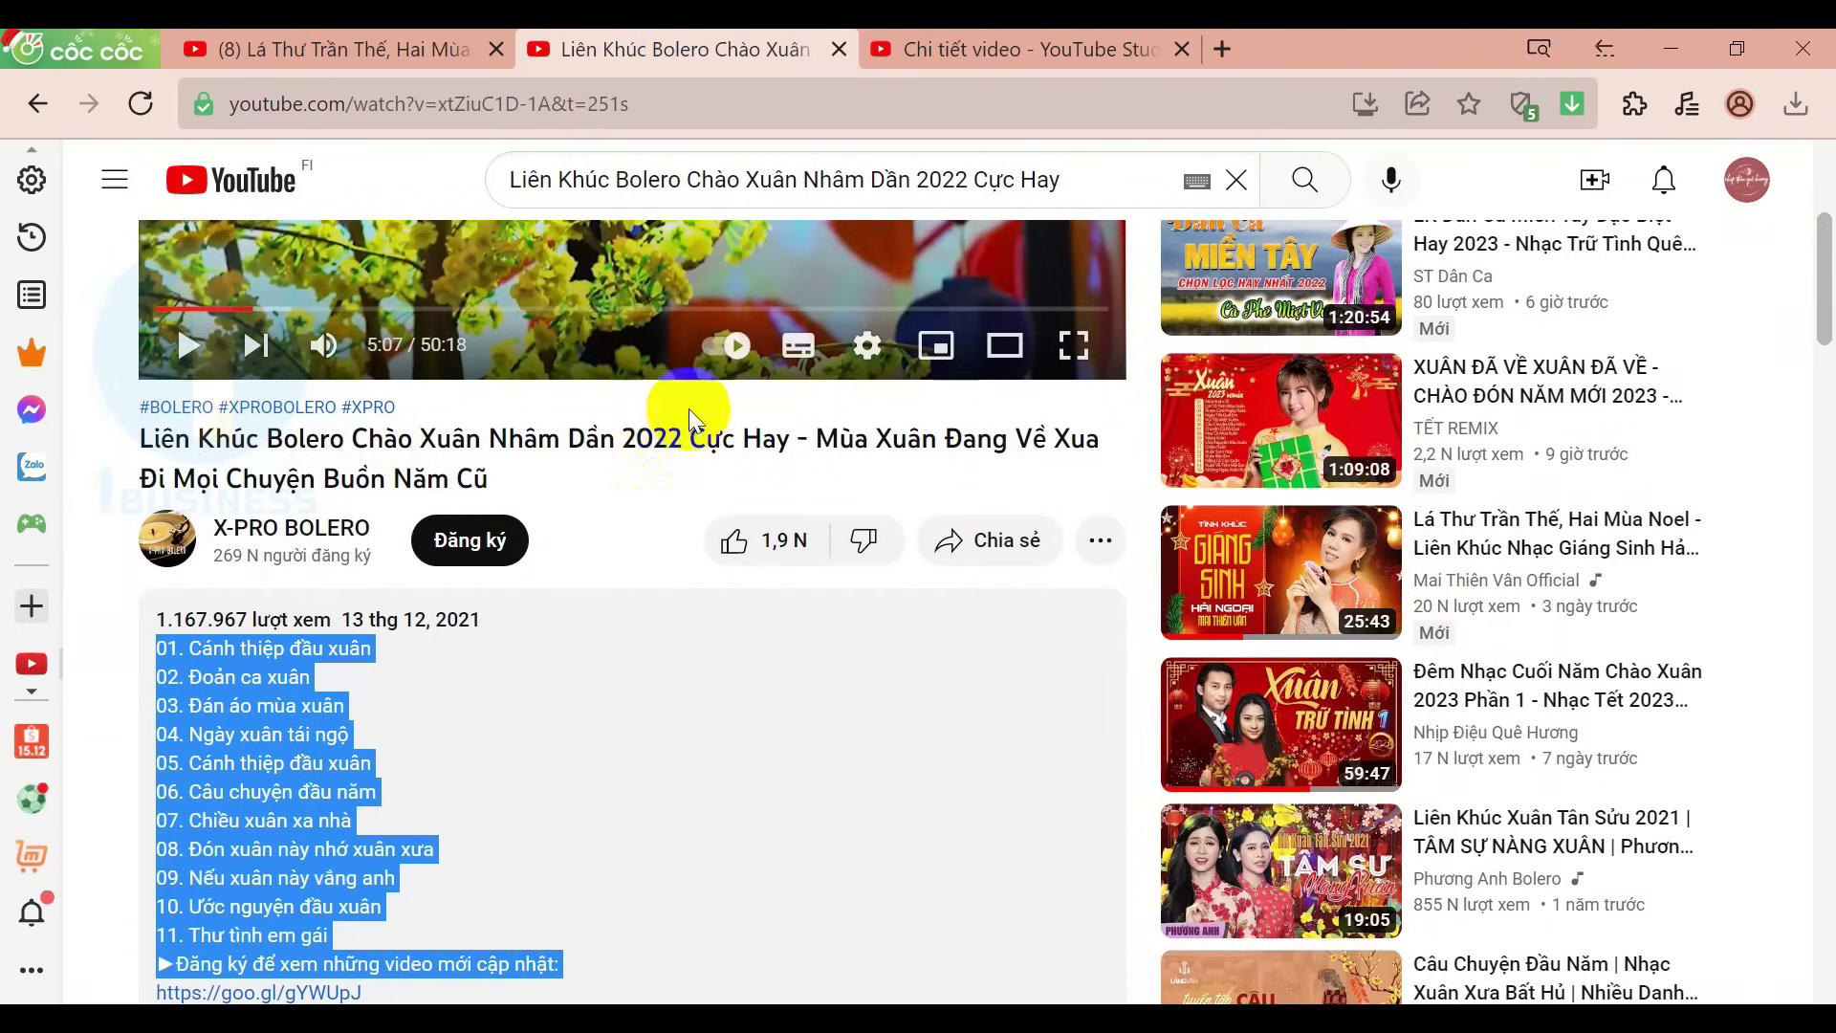
pyautogui.click(985, 45)
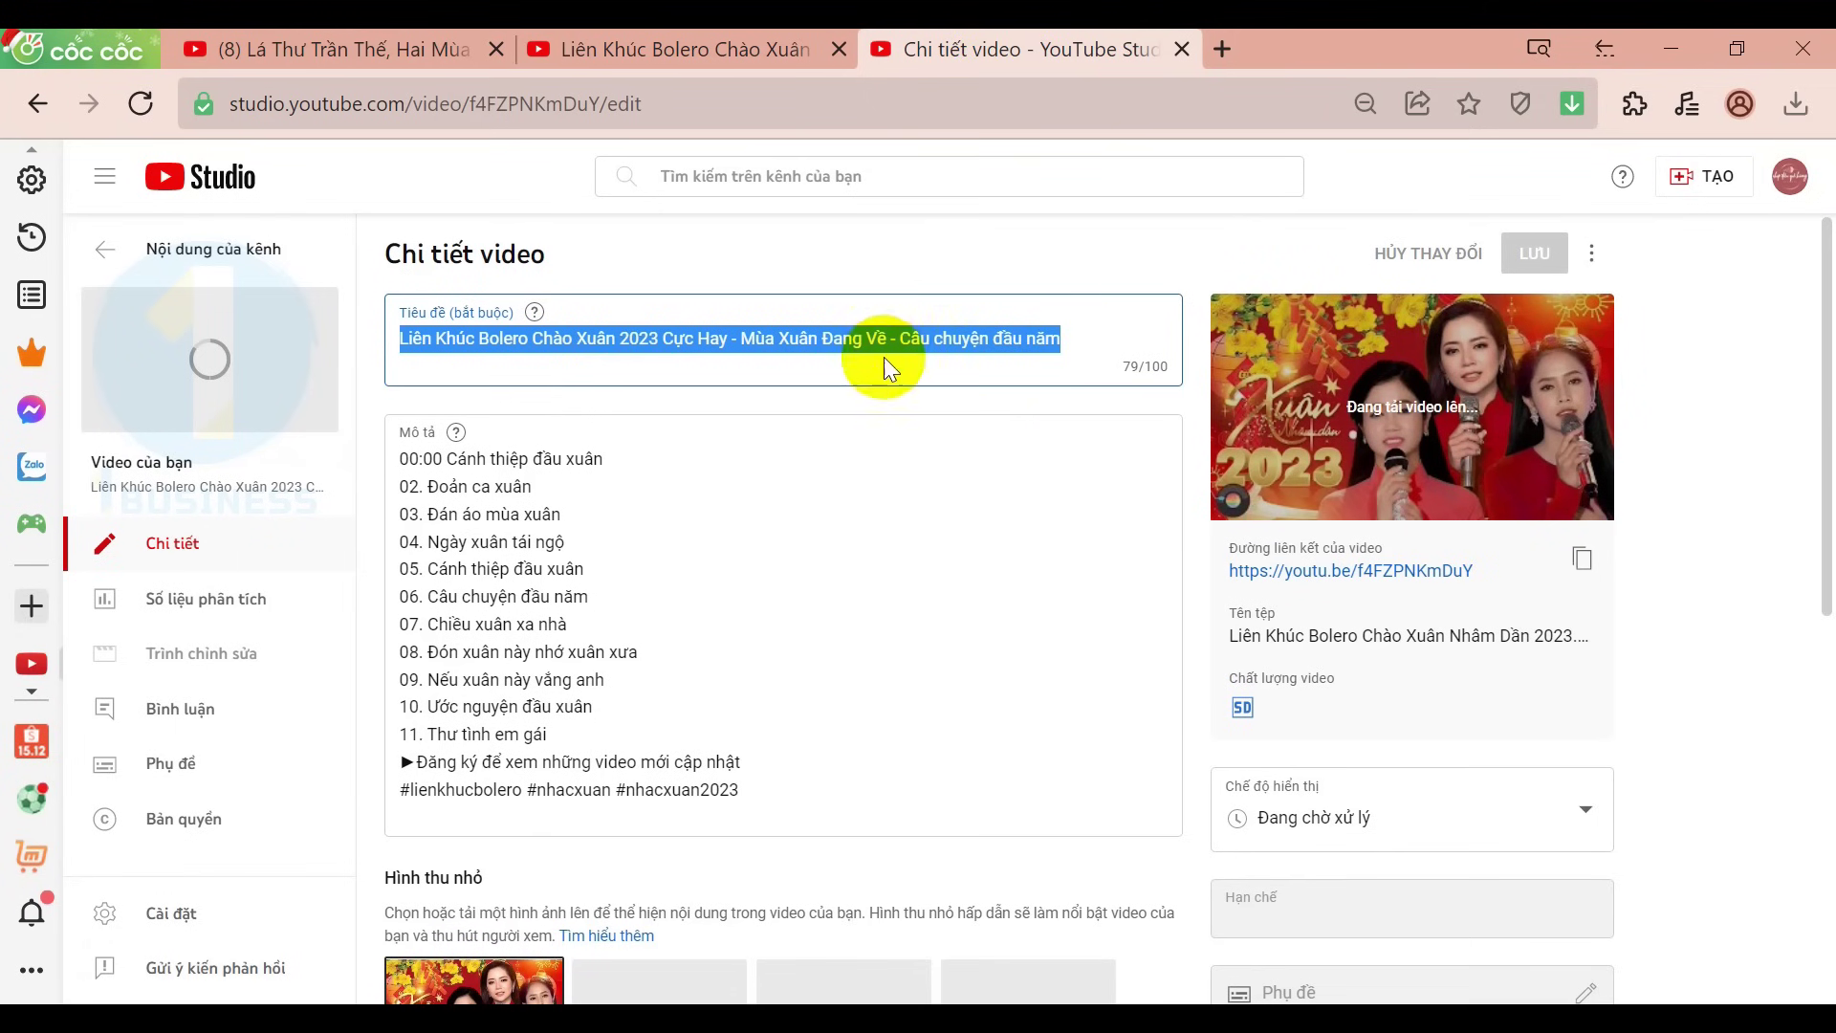
pyautogui.click(680, 46)
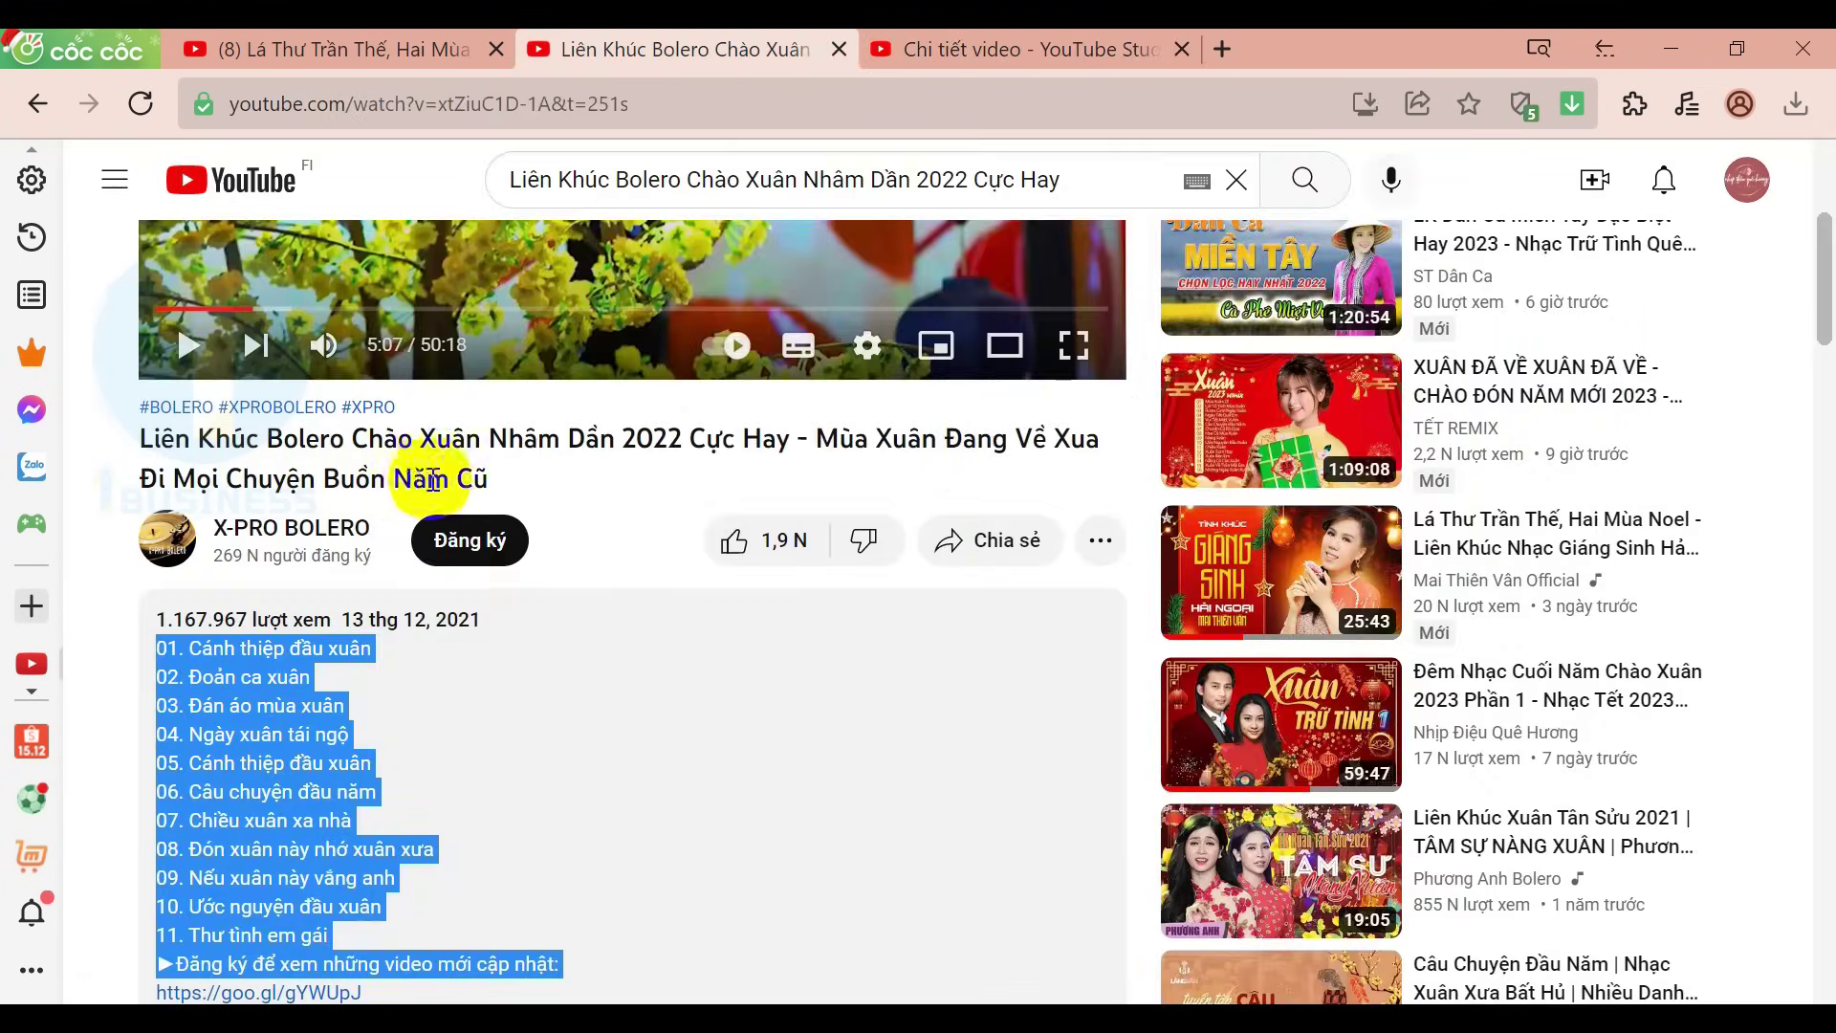
pyautogui.click(976, 53)
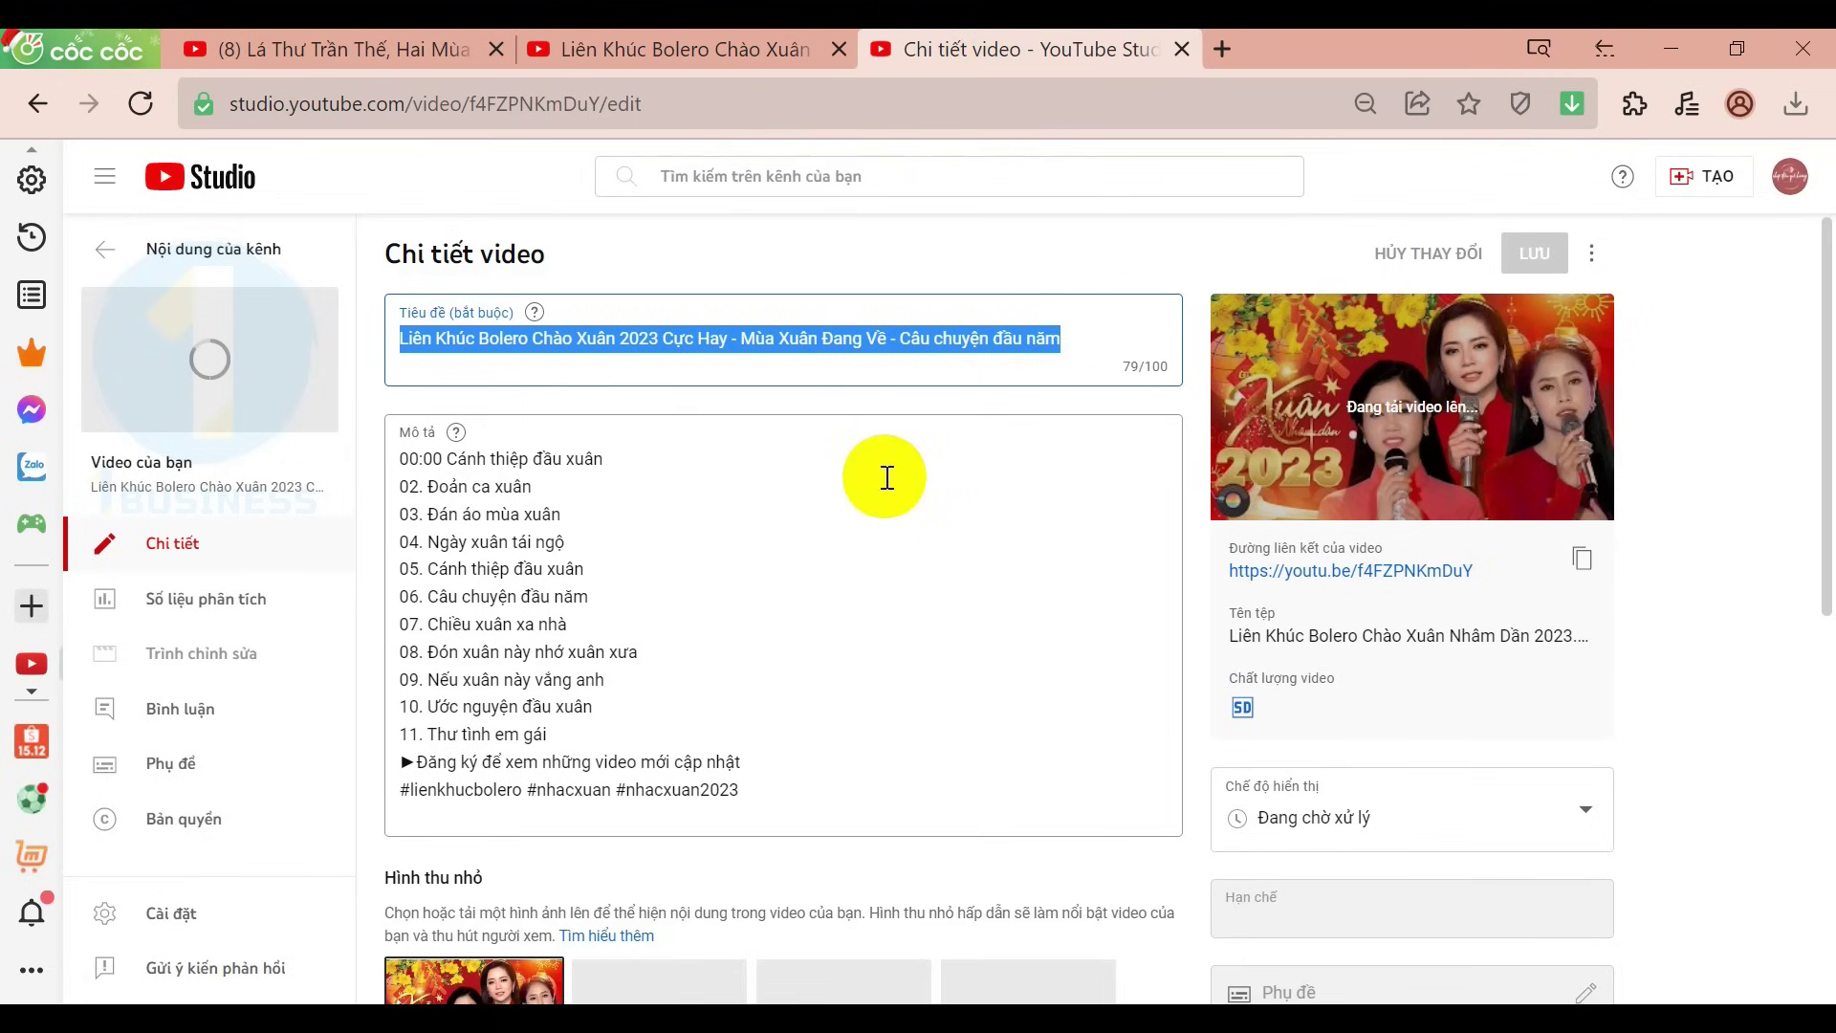
# Number songs 1 to 4 in the description with timestamps 00:00, 04:55, 06:45 and 08:52, and check the source video's hashtags.
pyautogui.click(593, 516)
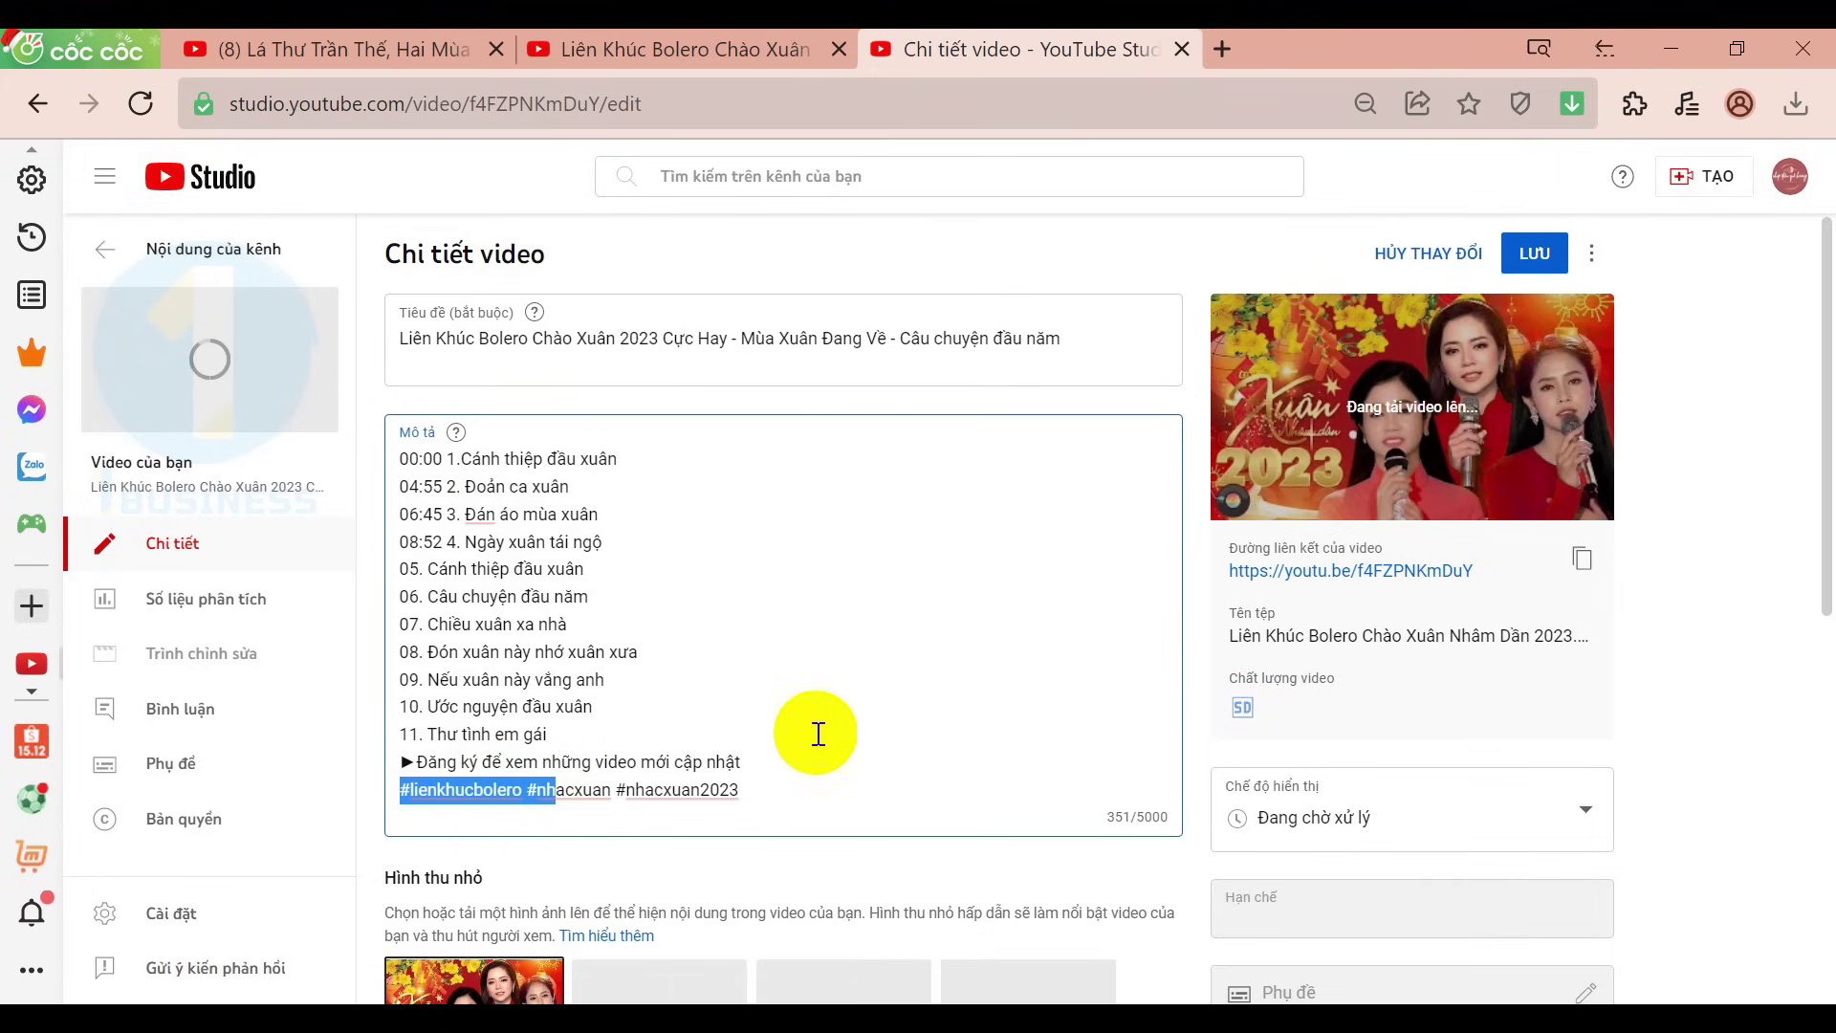
pyautogui.click(661, 40)
pyautogui.scroll(-4, 766, 676)
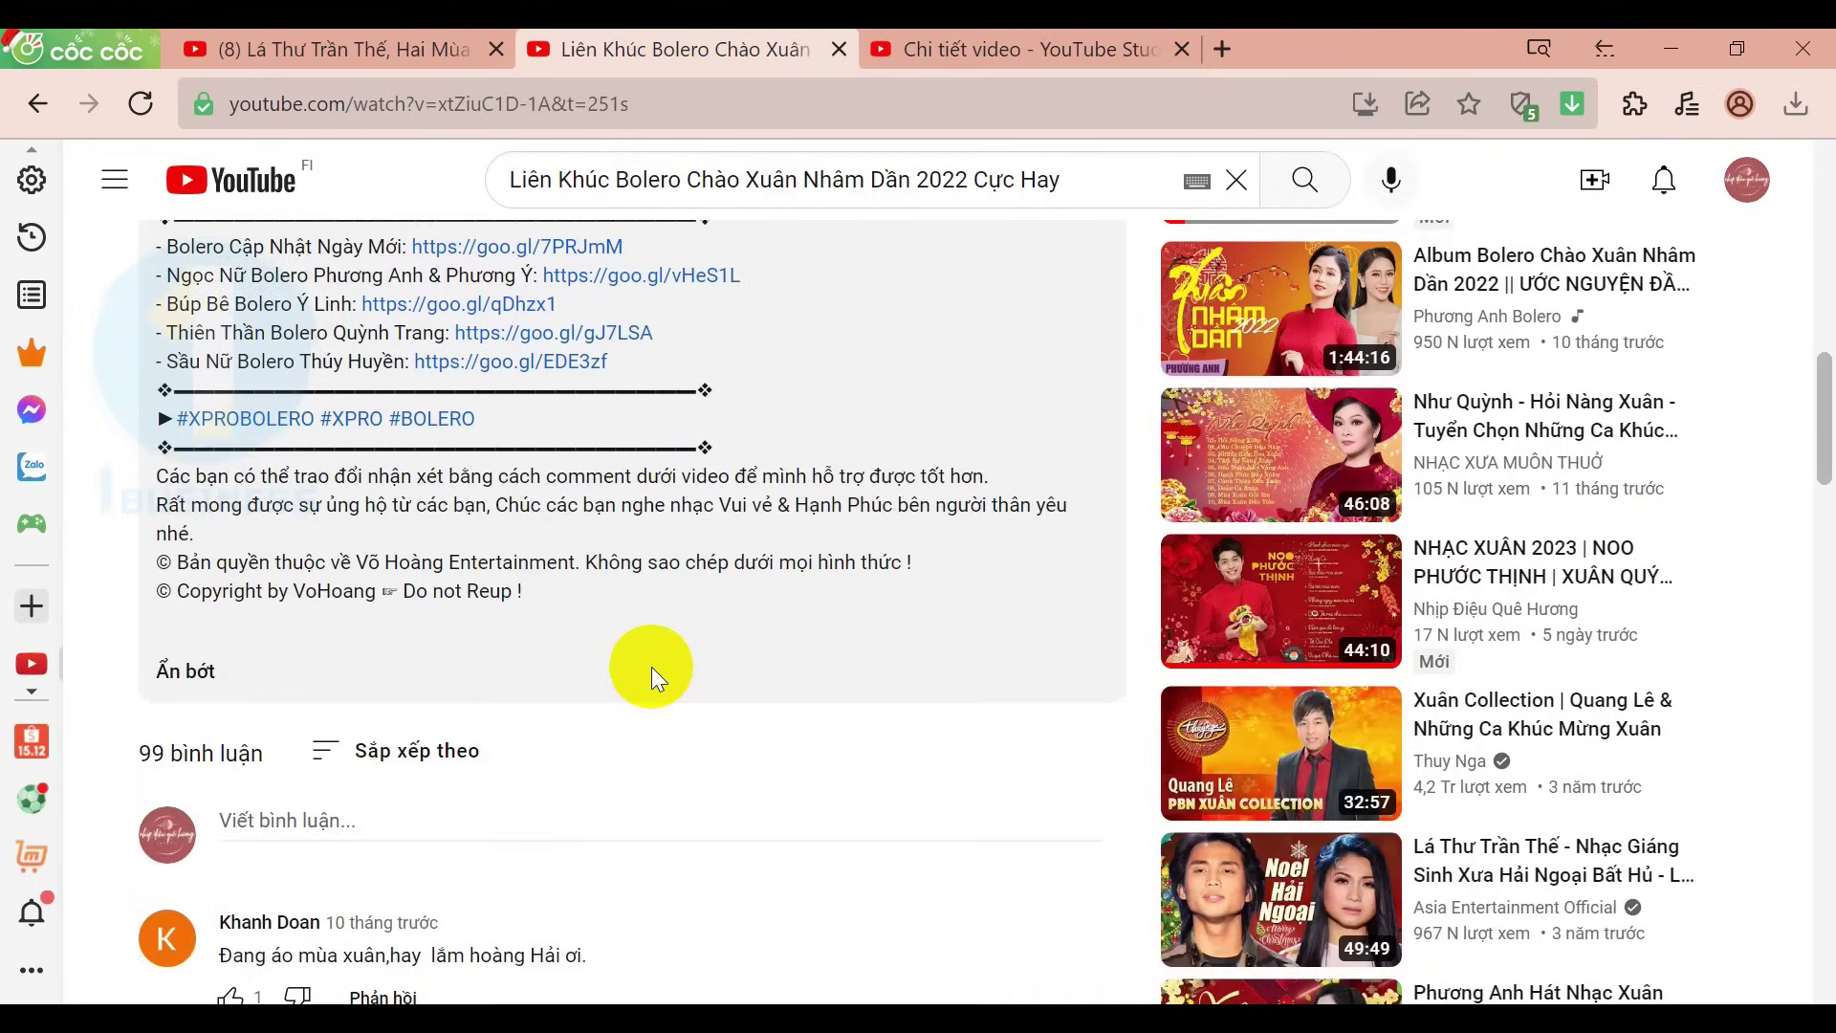
pyautogui.scroll(4, 536, 554)
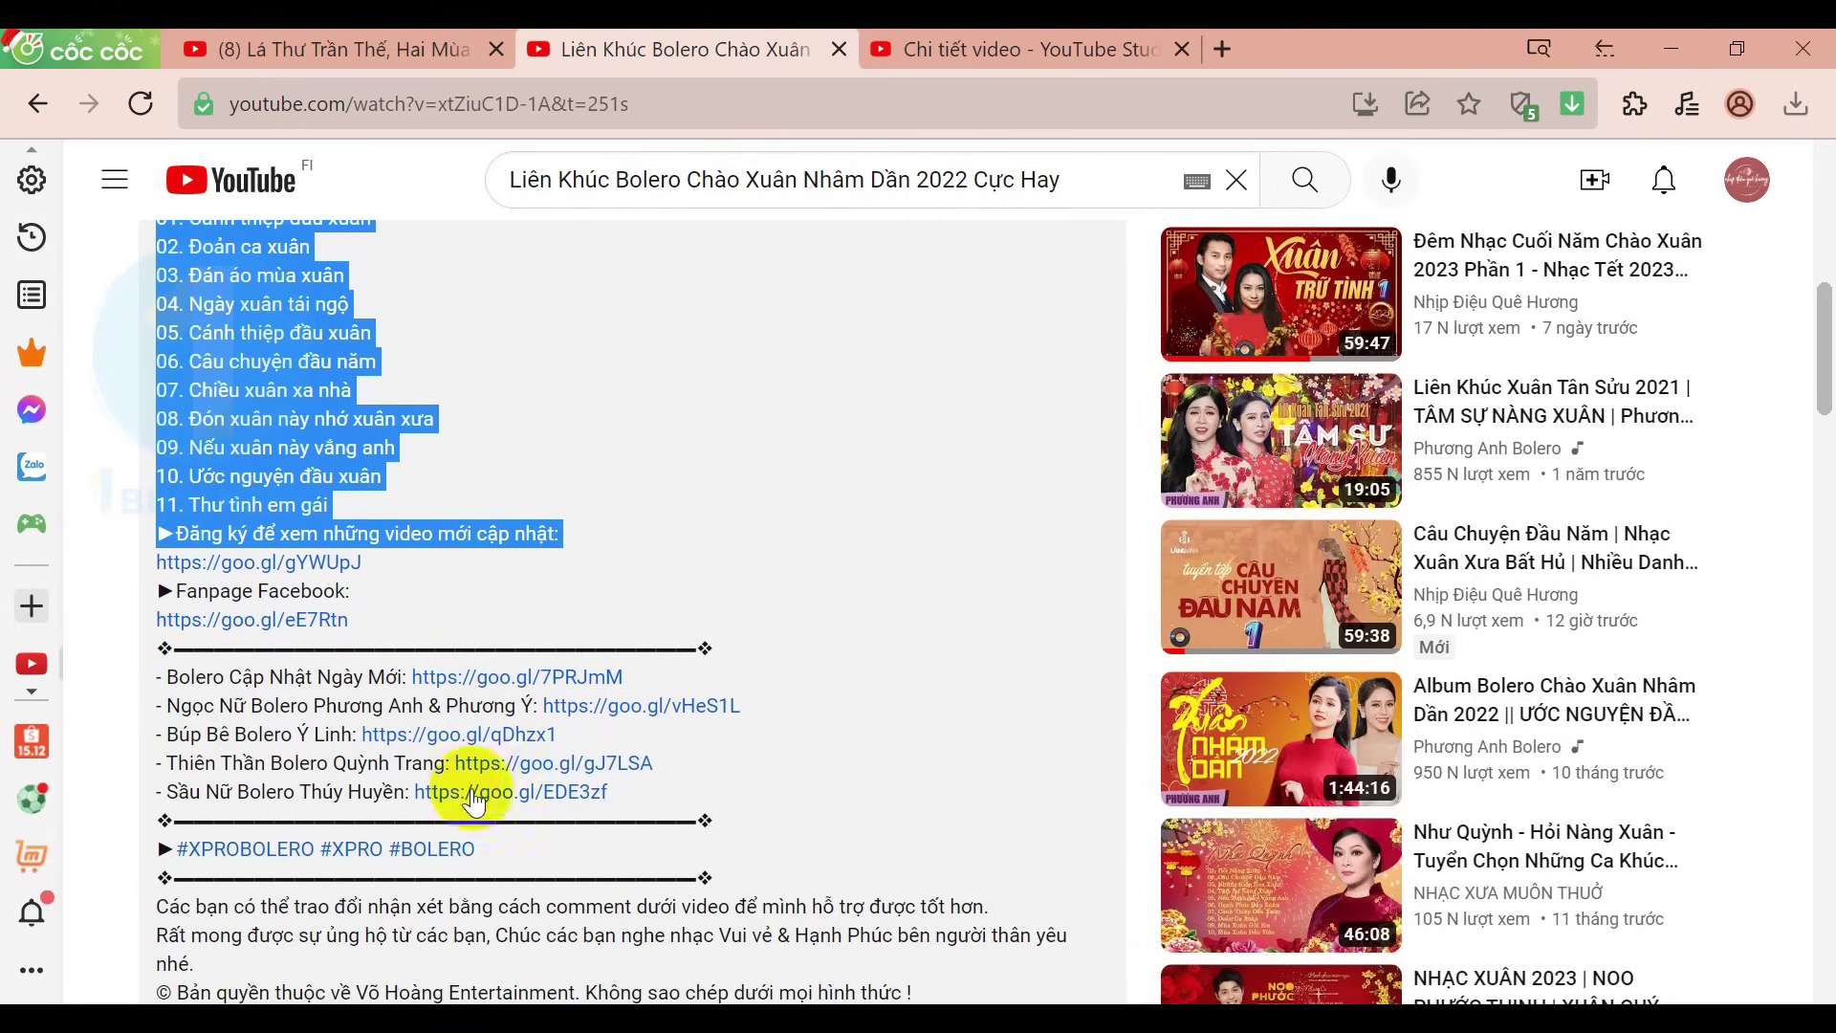
# Browse the Downloads folder for the custom thumbnail image Liên Khúc Bolero Chào Xuân 2023 and cancel the file selection.
pyautogui.click(953, 36)
pyautogui.moveTo(1829, 454); pyautogui.dragTo(1802, 633)
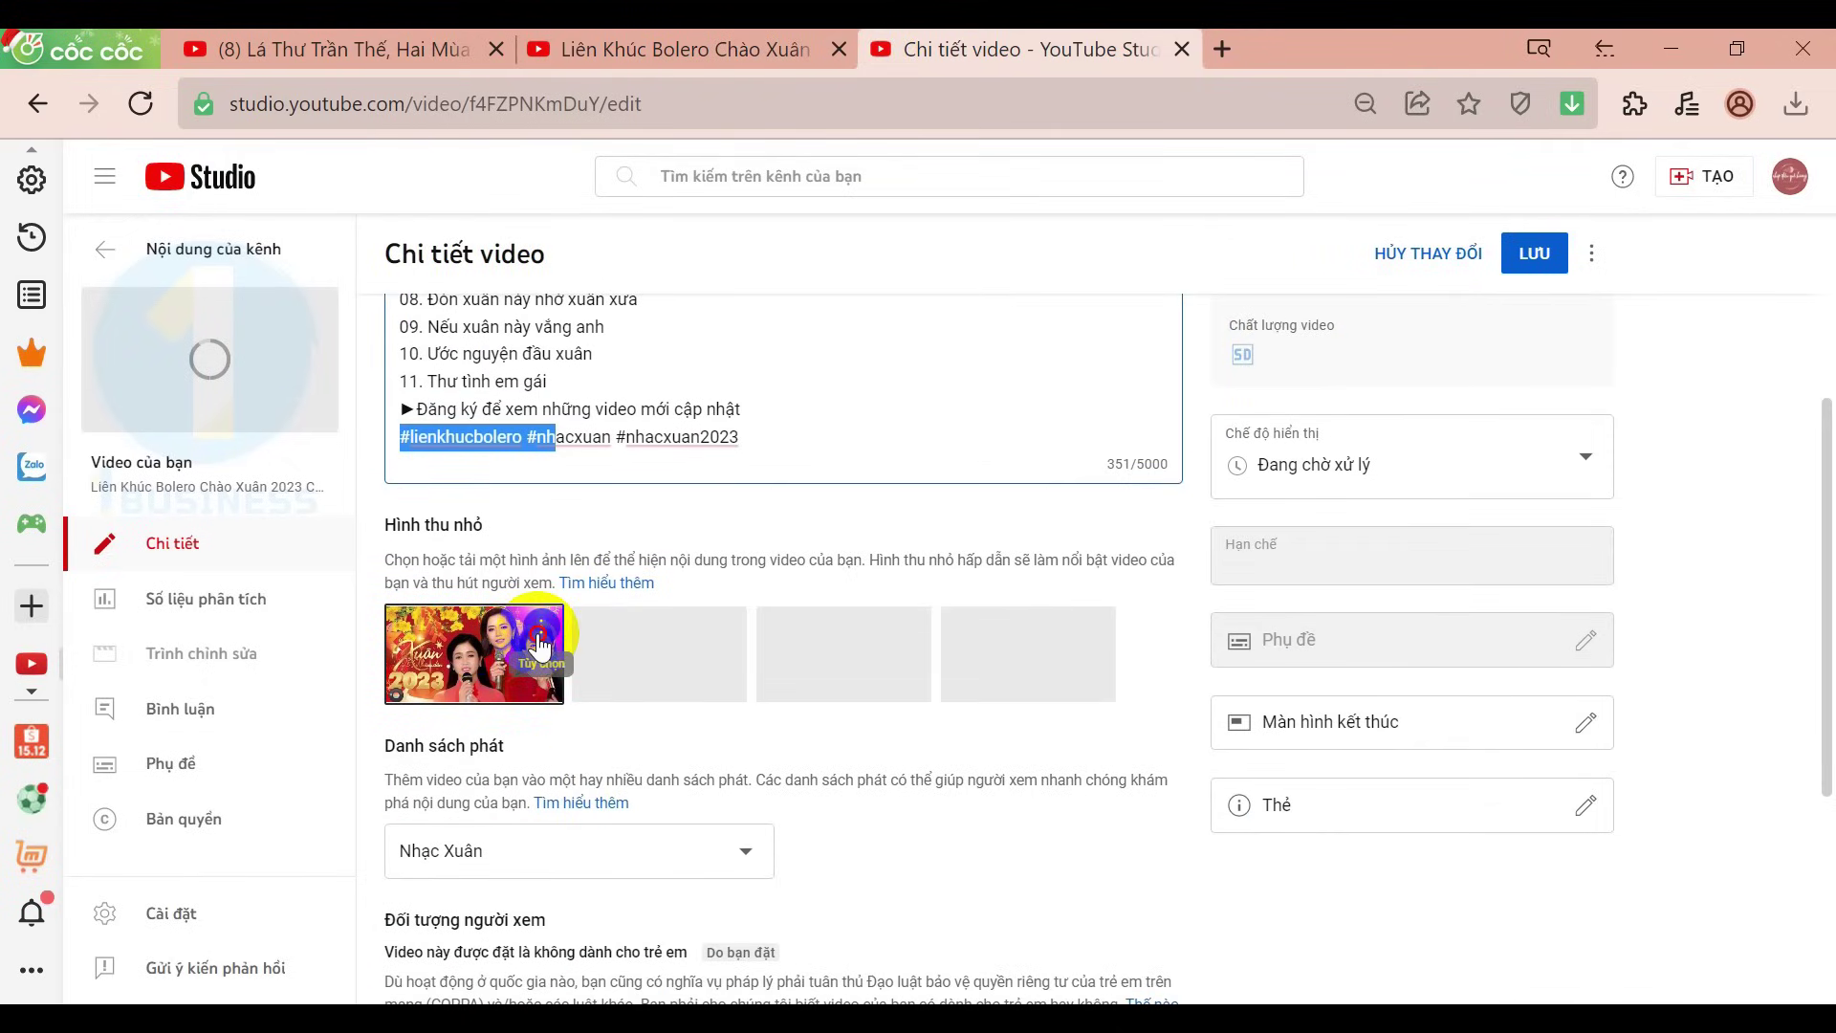
pyautogui.click(540, 645)
pyautogui.click(430, 628)
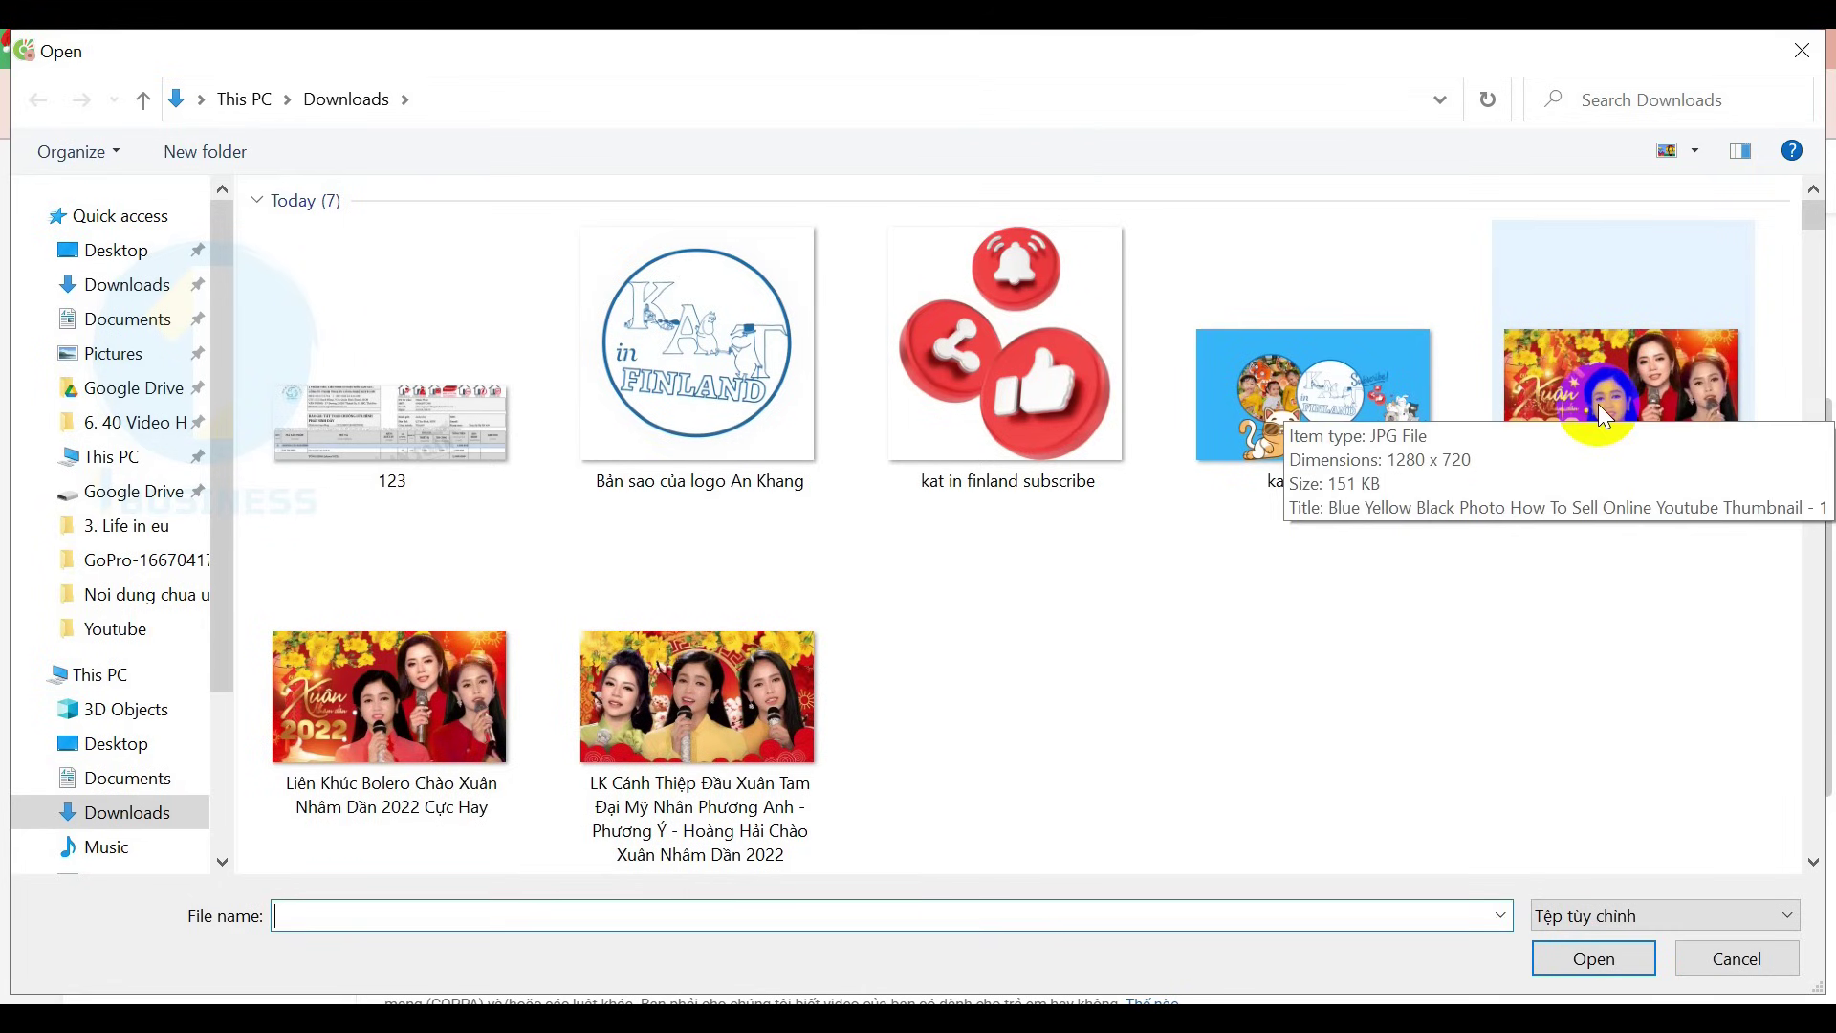
pyautogui.click(1643, 512)
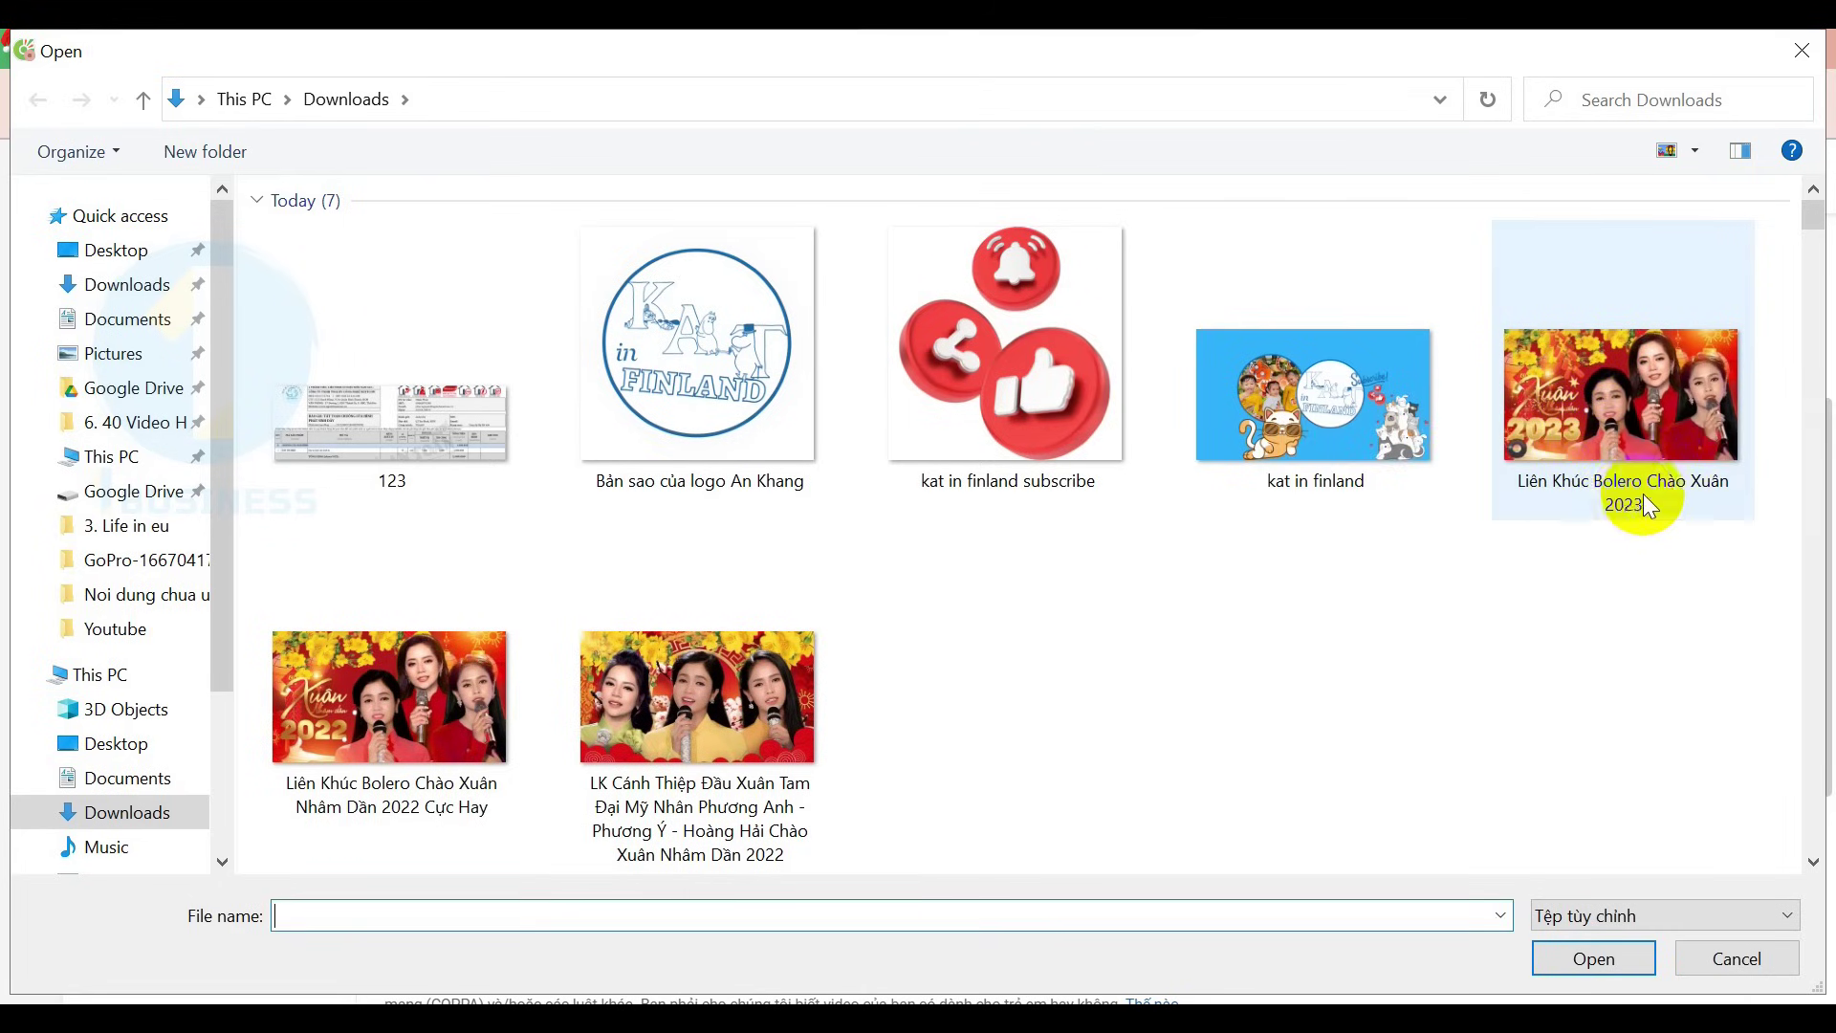
pyautogui.click(1730, 958)
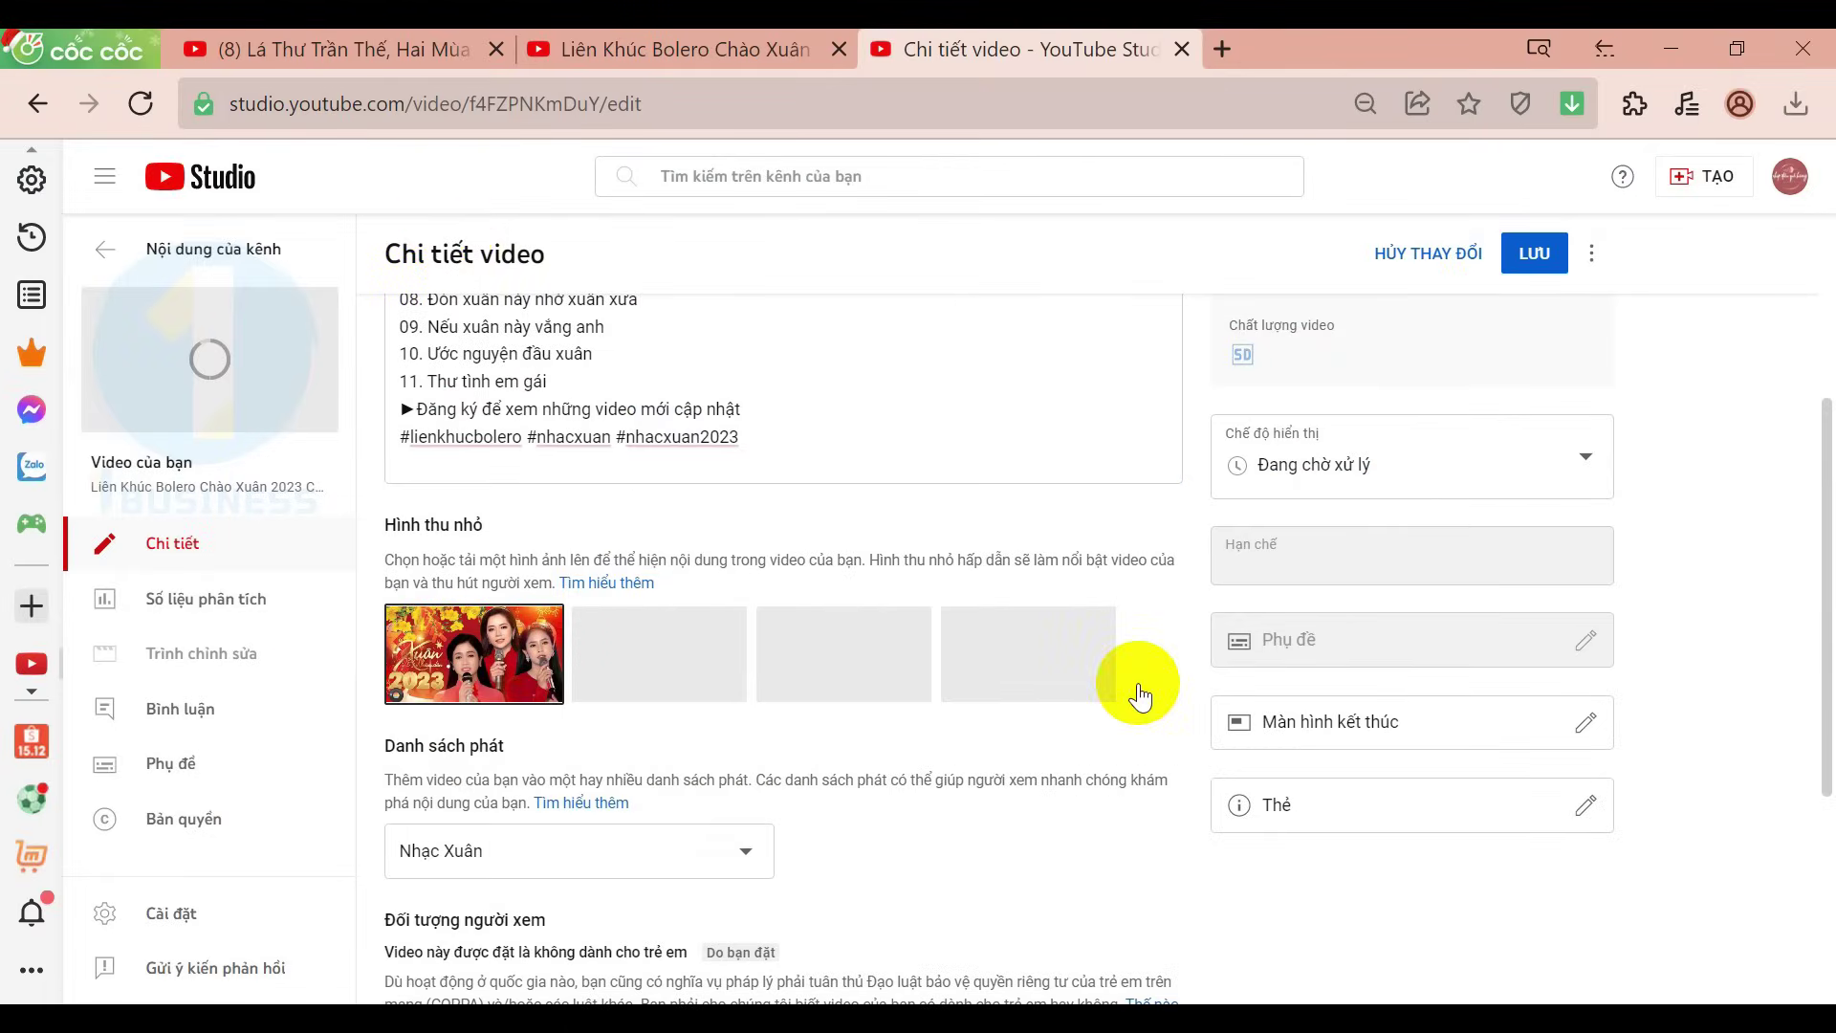
# Review the video's playlist selection, keeping Nhạc Xuân ticked.
pyautogui.scroll(-2, 1825, 550)
pyautogui.scroll(-1, 1825, 550)
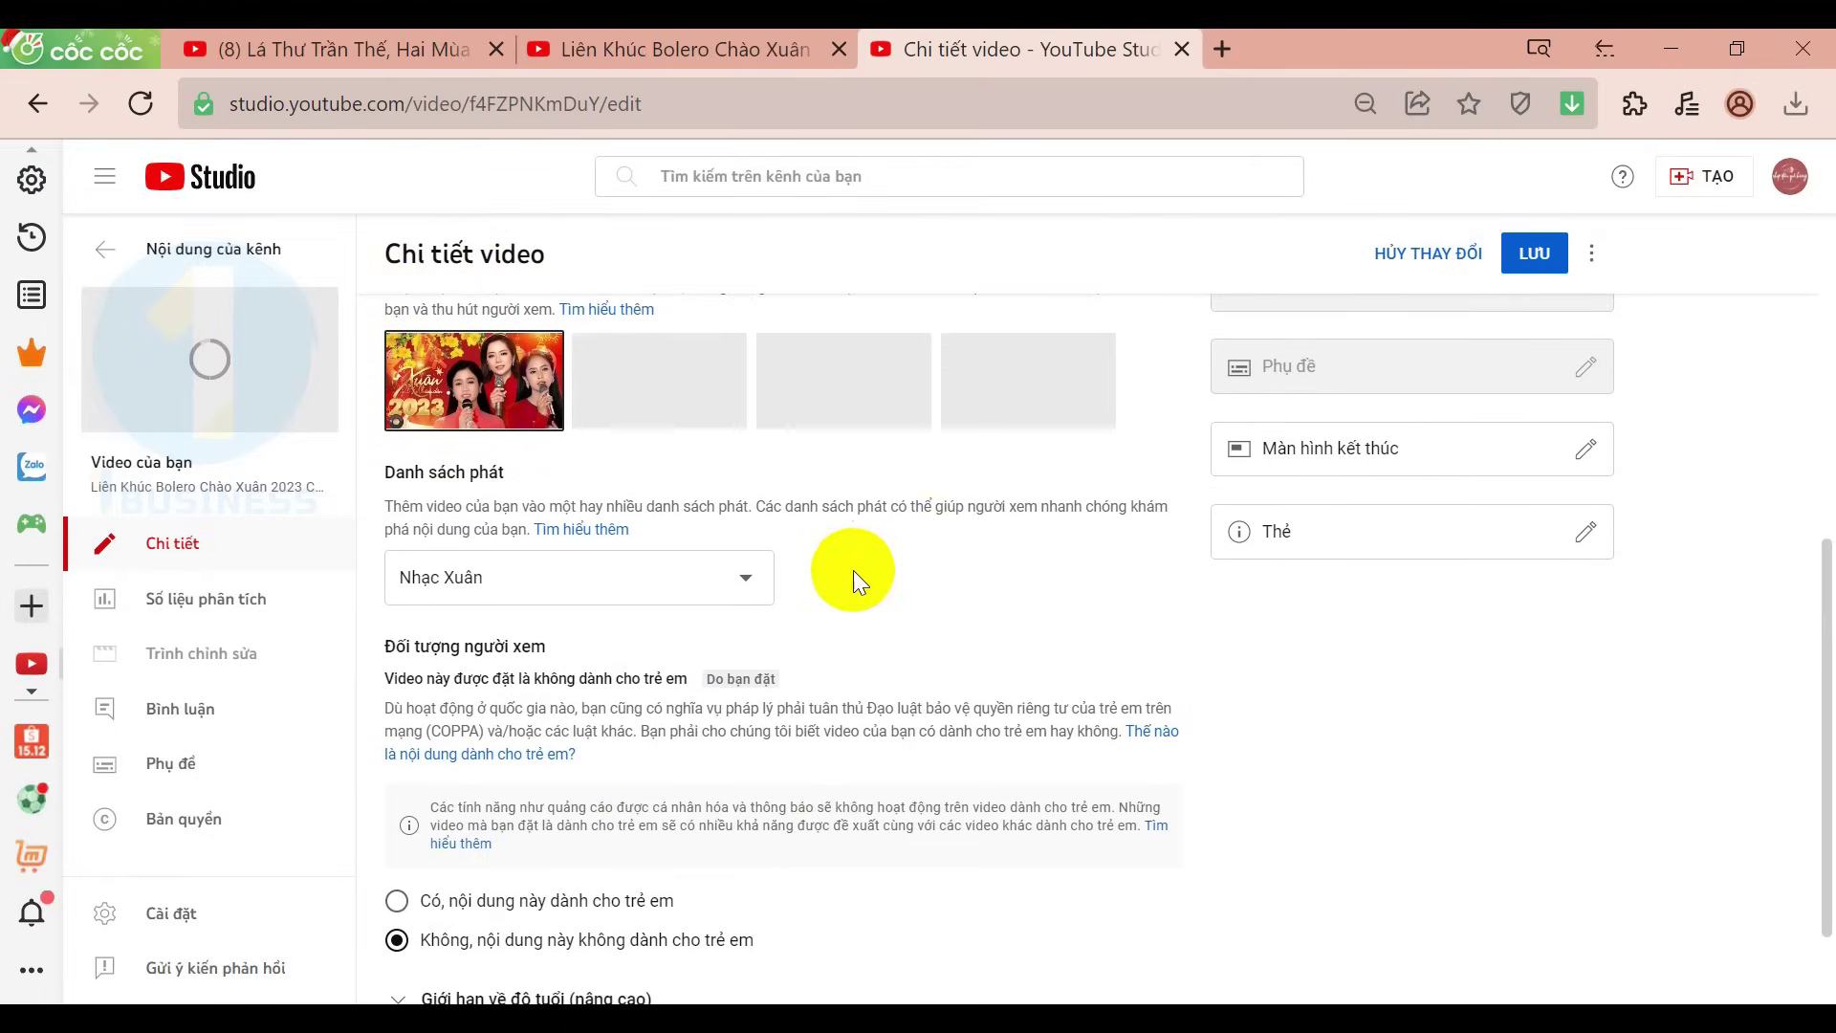
pyautogui.click(738, 579)
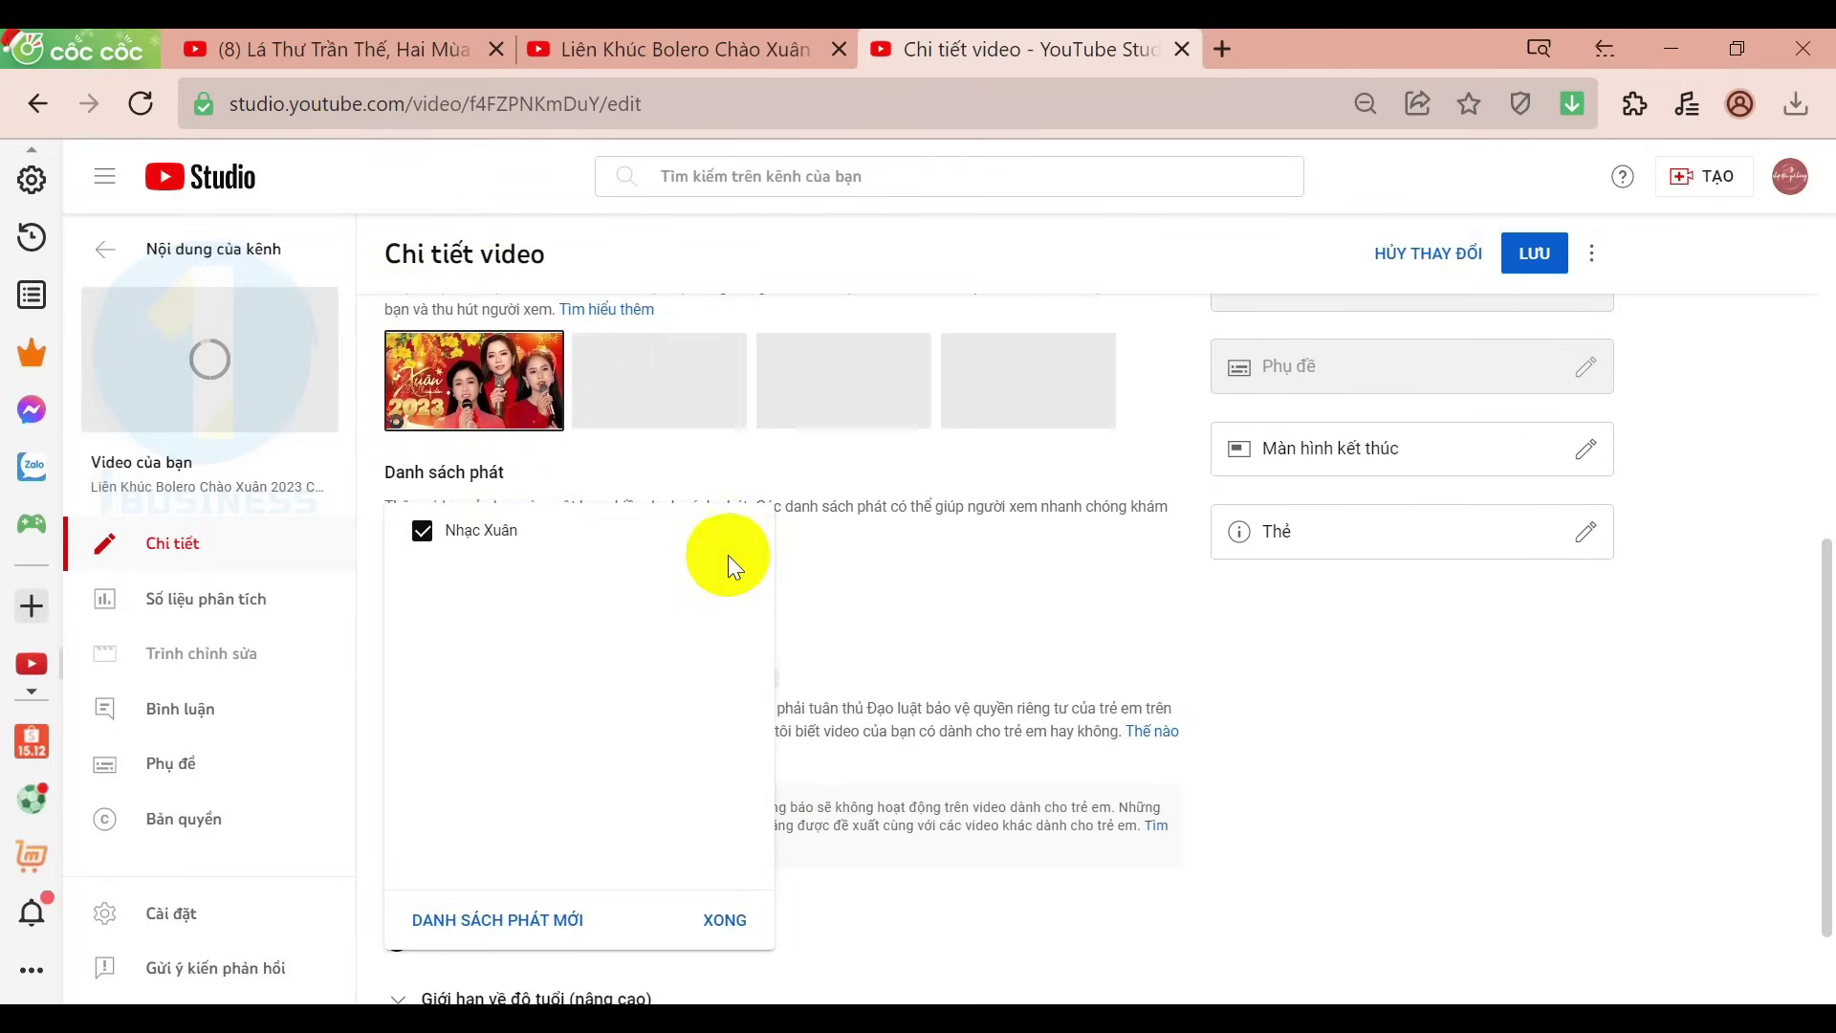
pyautogui.click(724, 919)
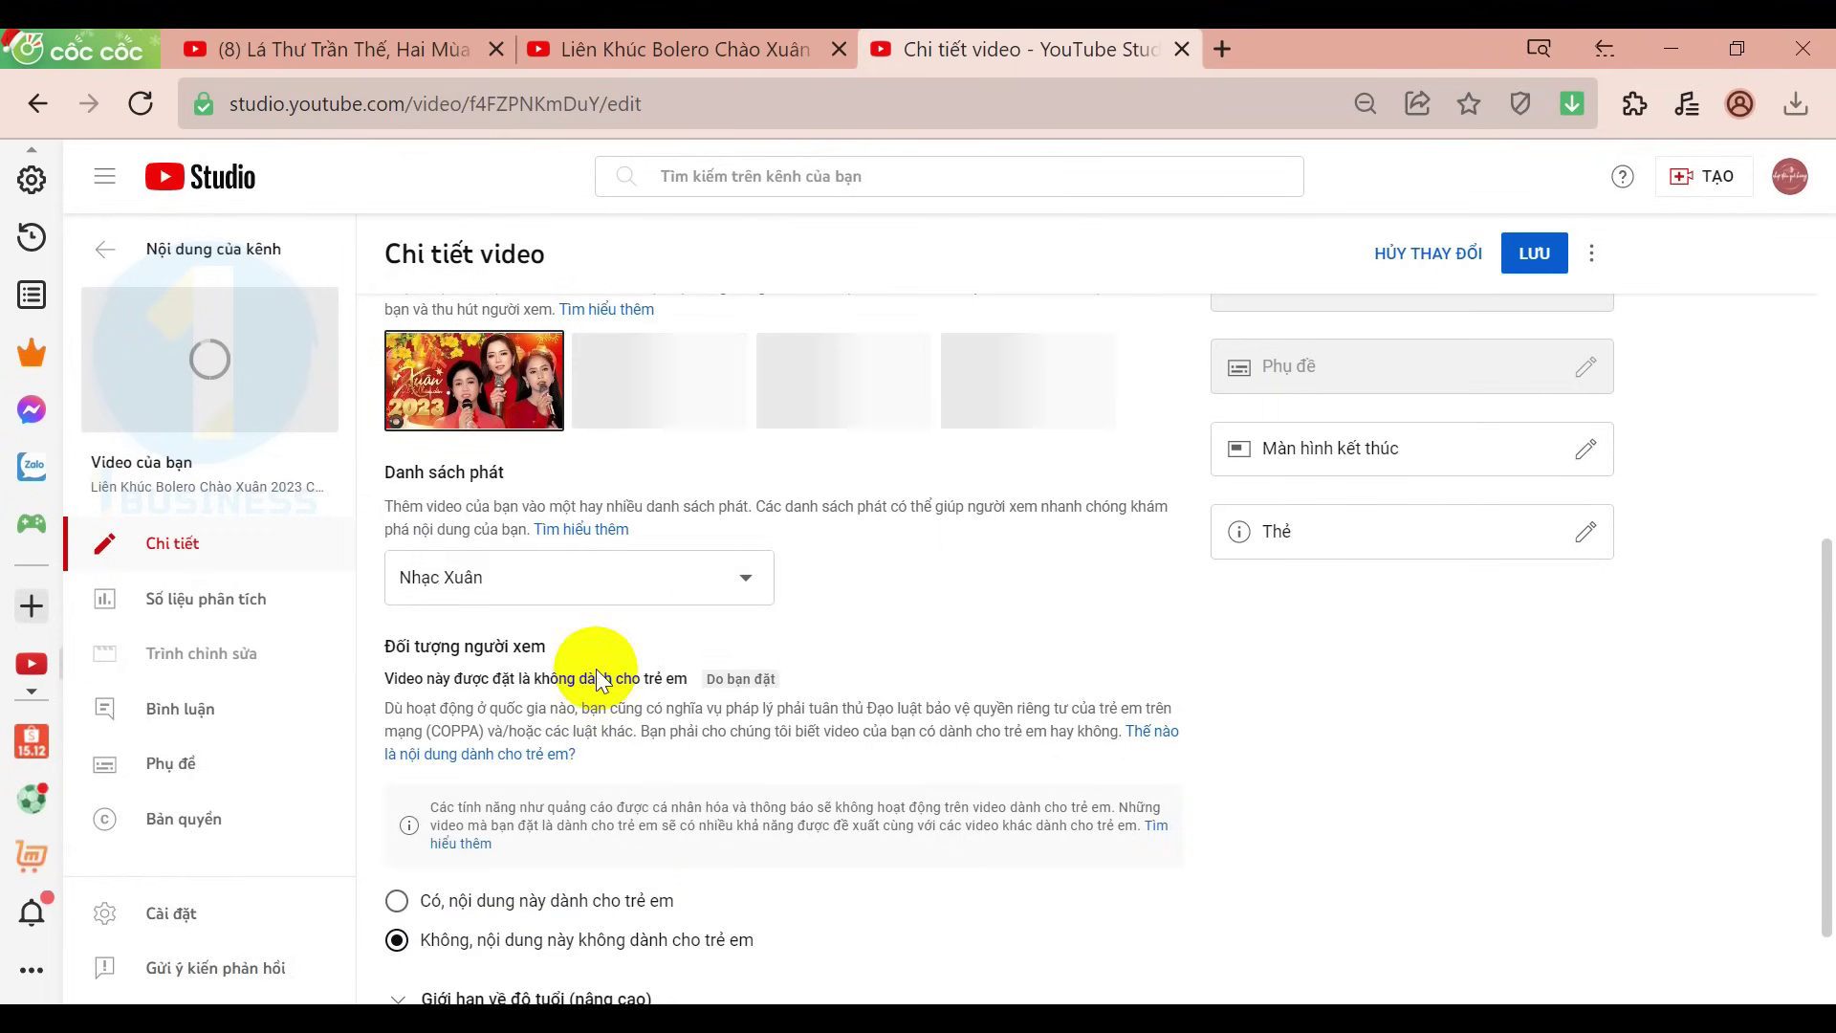
# Check the audience setting, expand the additional video options and examine the tags (keywords) section.
pyautogui.scroll(-1, 1808, 676)
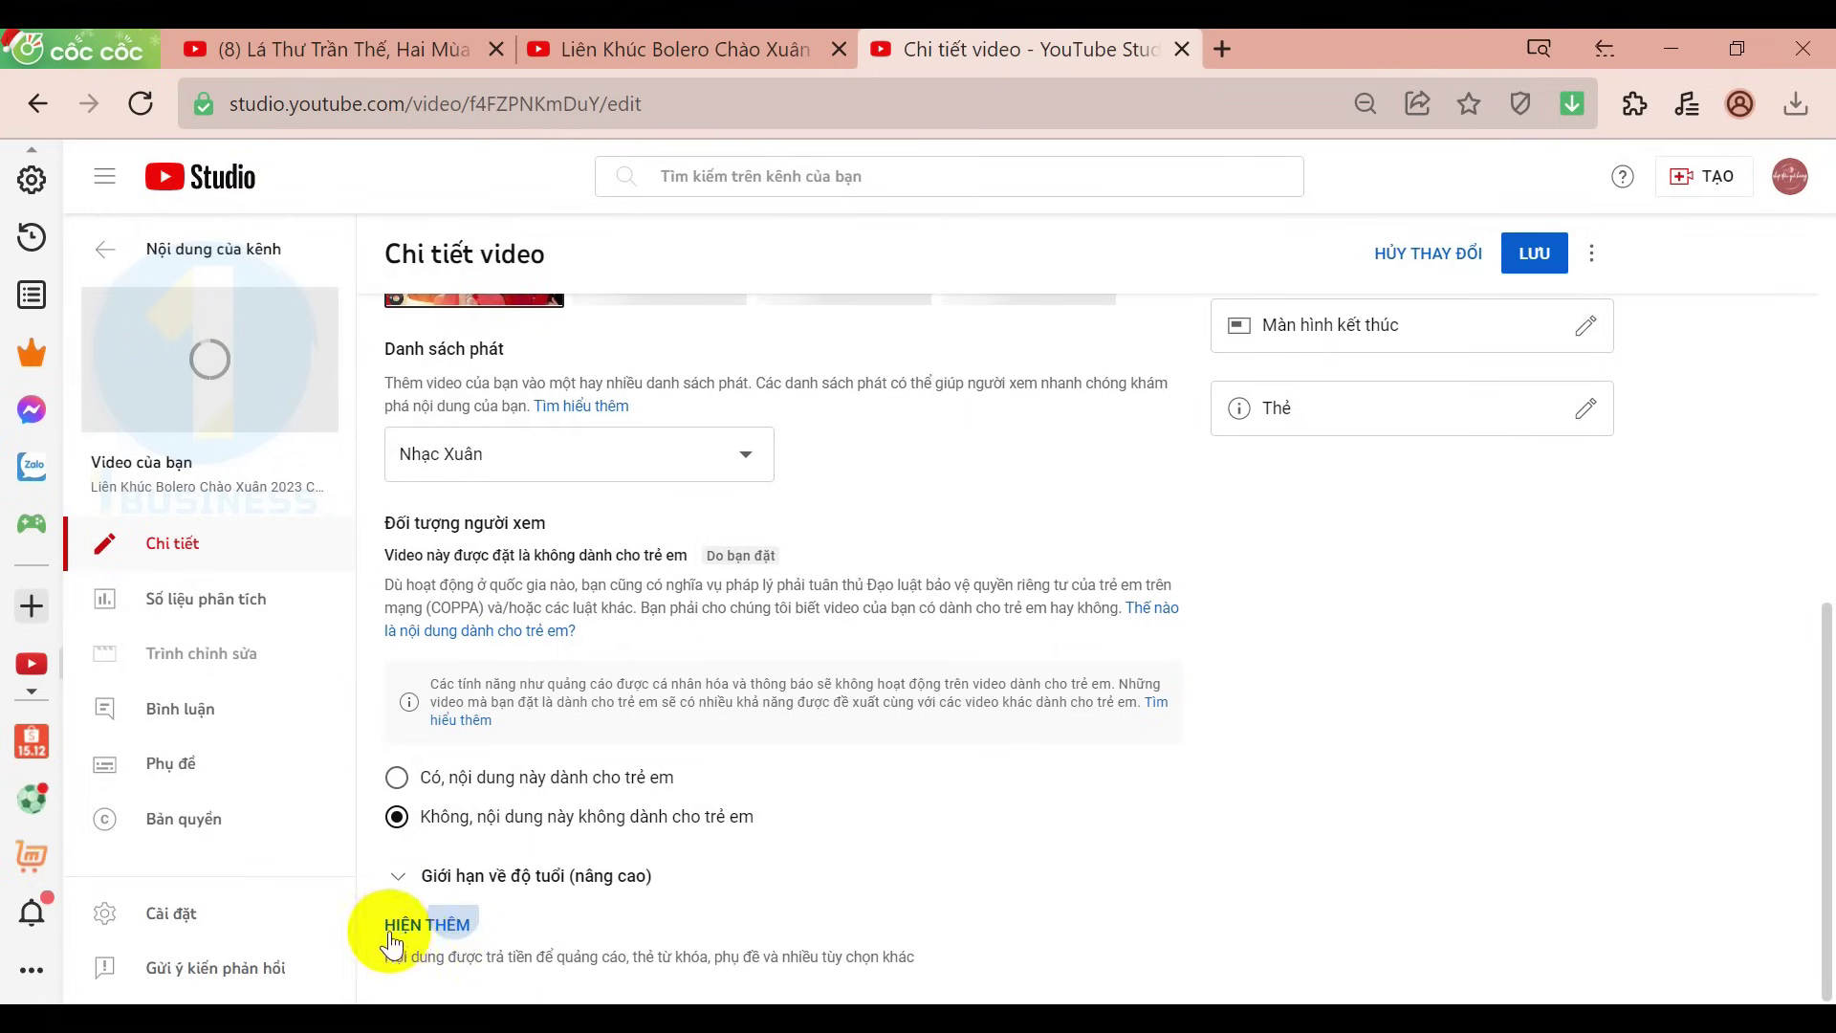
pyautogui.click(424, 924)
pyautogui.moveTo(1813, 483); pyautogui.dragTo(1829, 691)
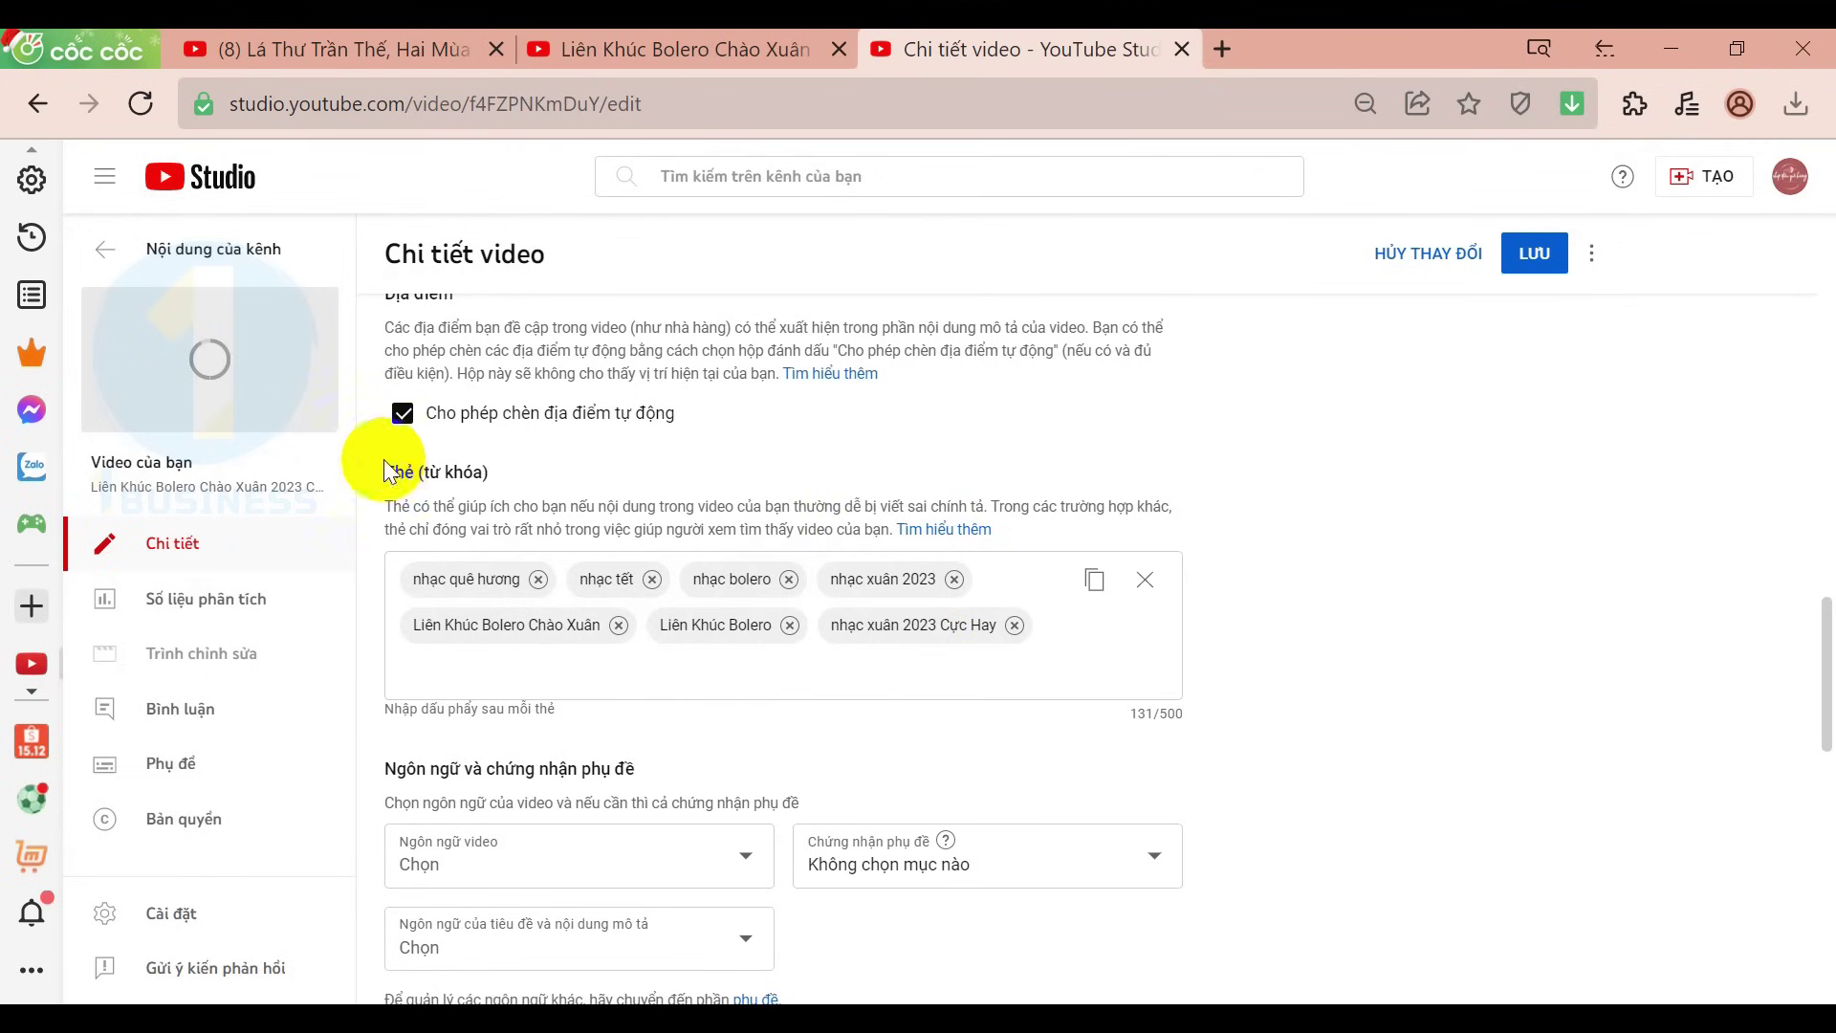
pyautogui.moveTo(417, 473); pyautogui.dragTo(468, 473)
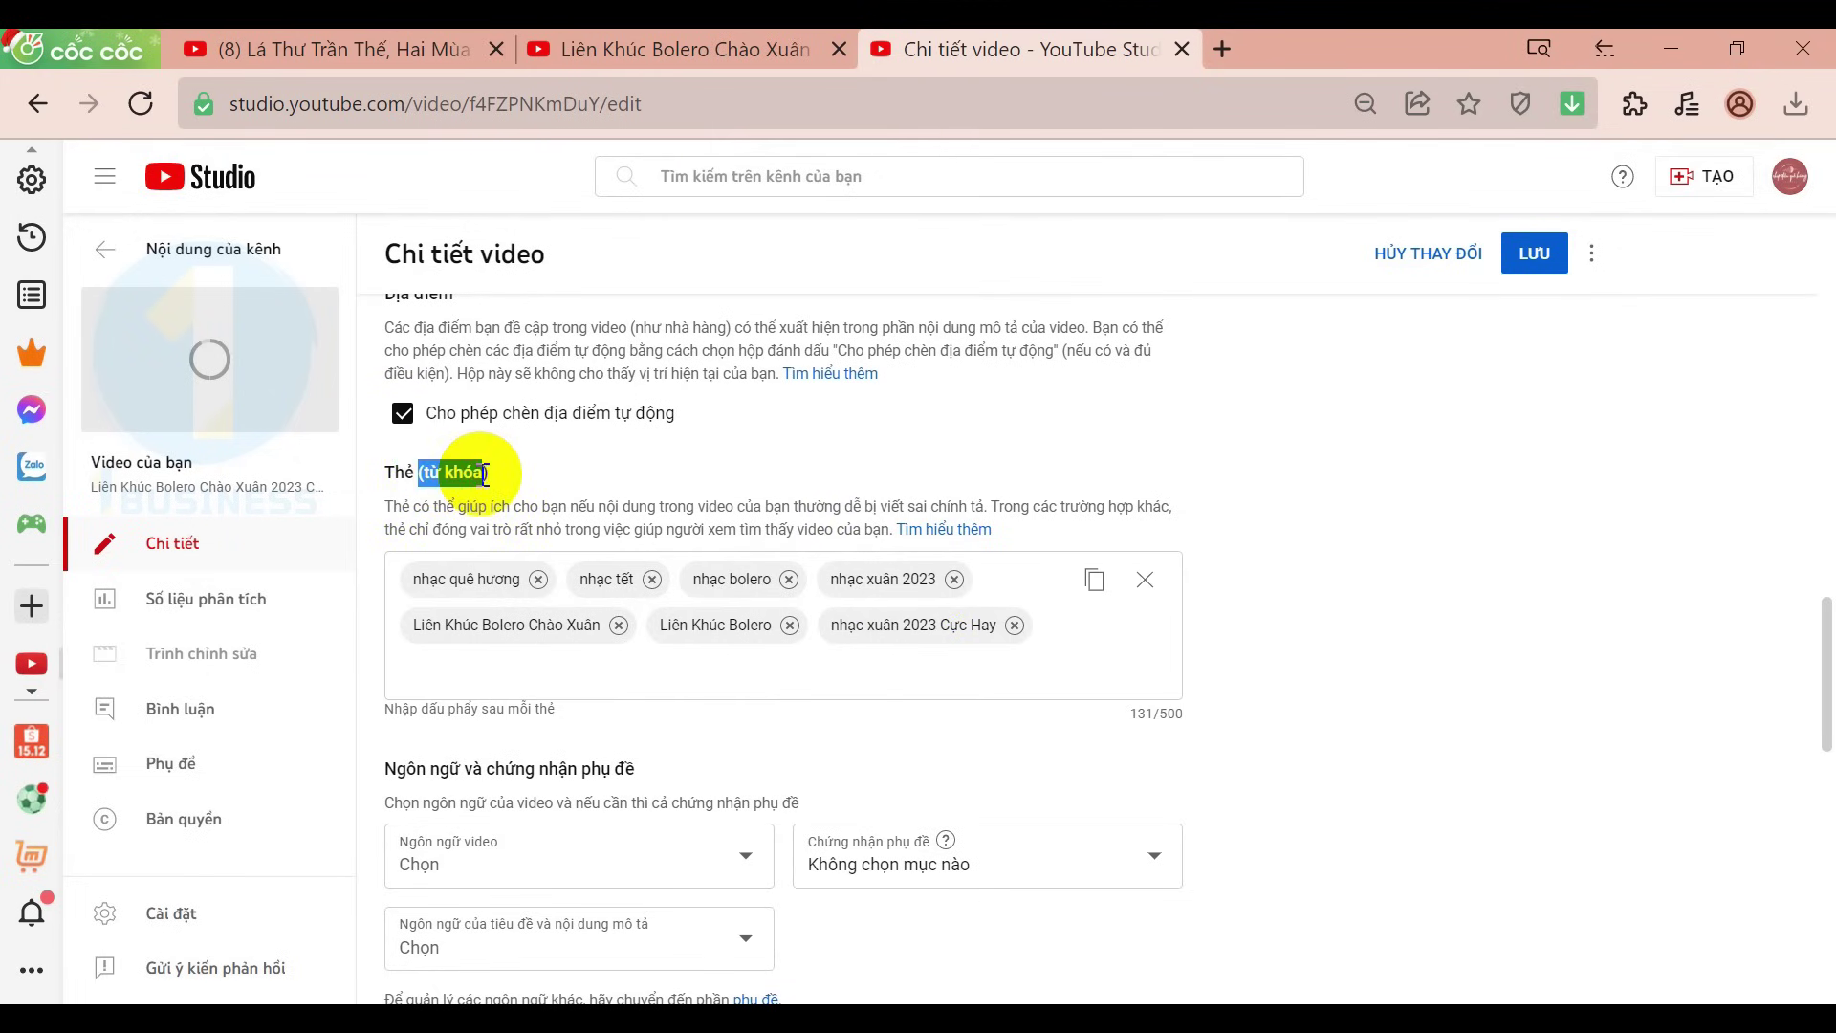